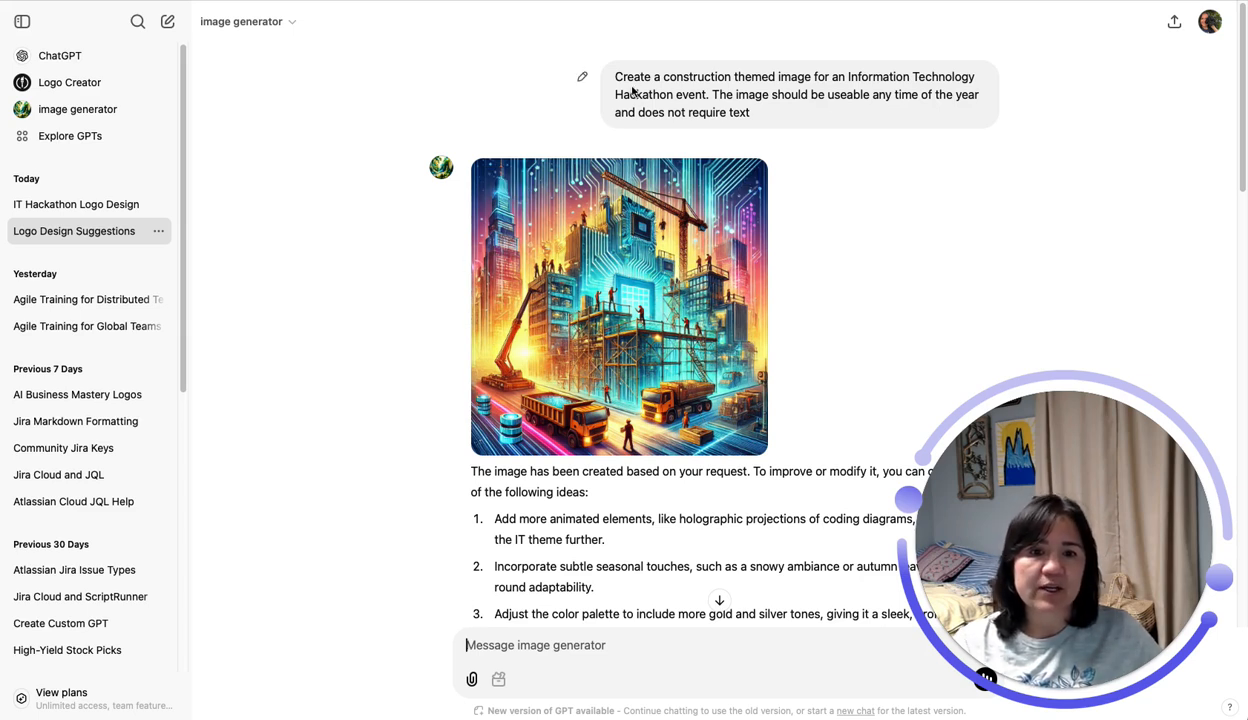
Examine the construction-themed hackathon image prompt, the first generated image and the three suggested improvements in the image generator chat.
left_click_drag(615, 78, 886, 120)
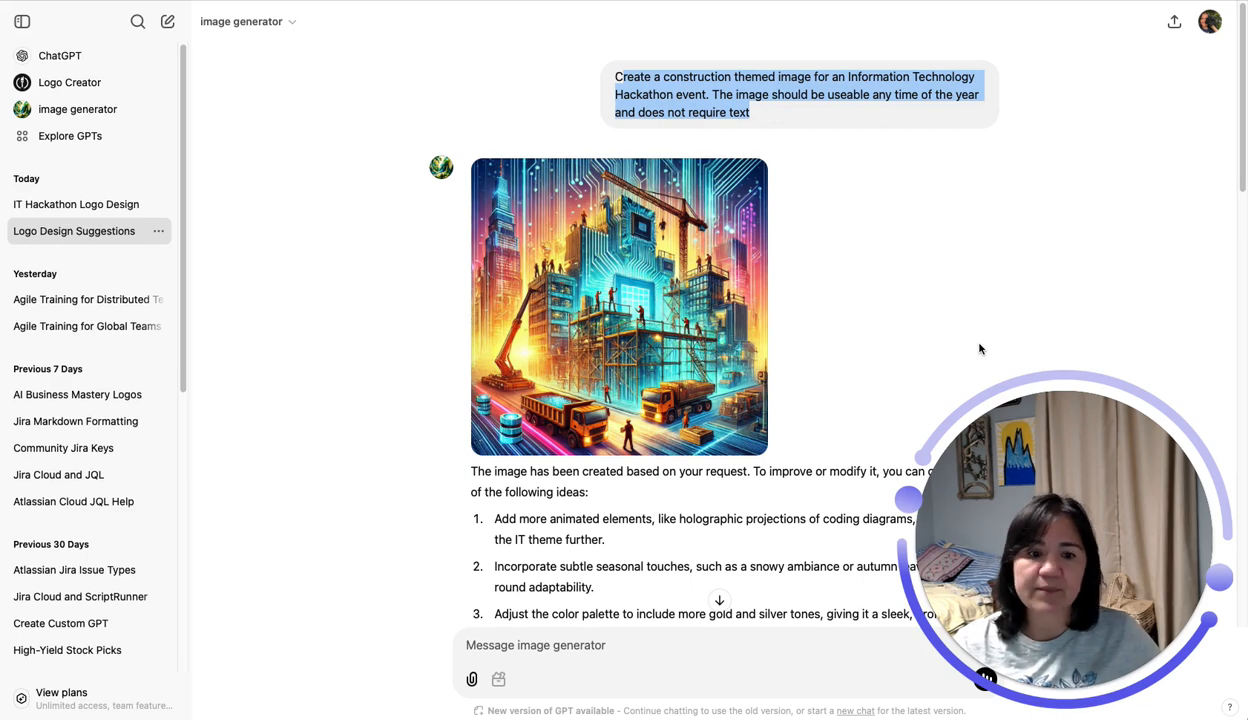
left_click_drag(1041, 588, 108, 585)
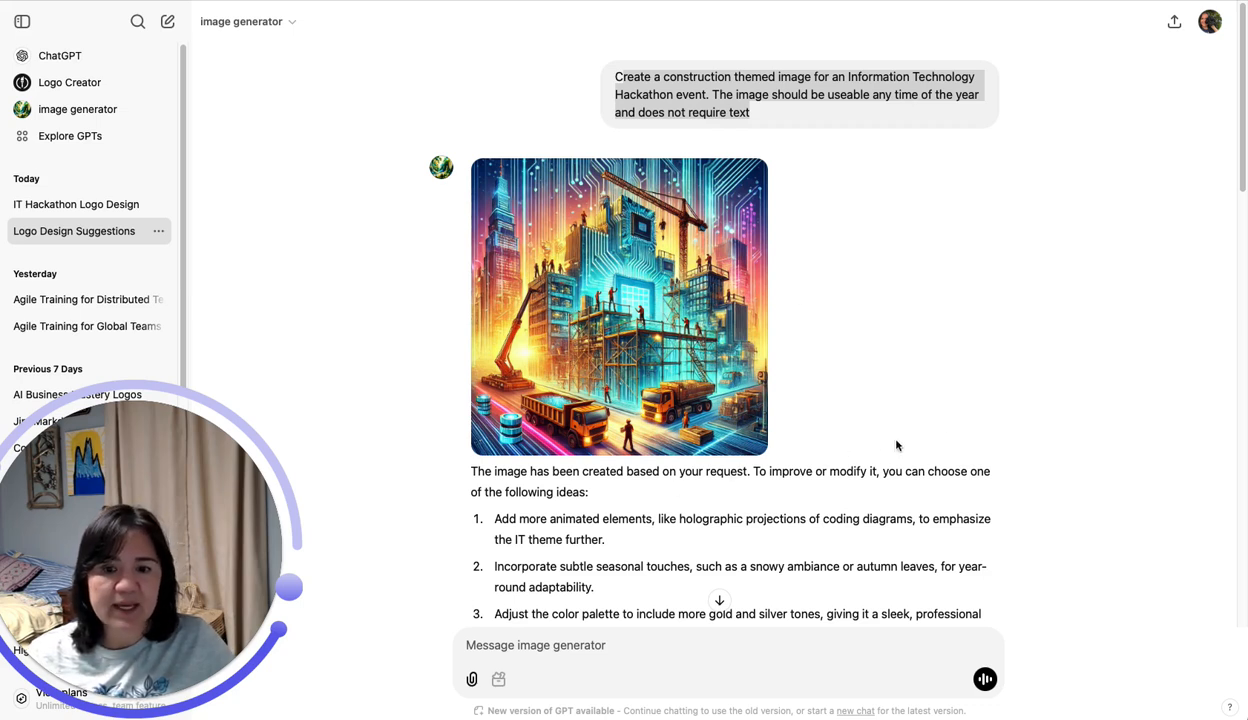
scroll(896, 445, "down", 1)
scroll(955, 422, "down", 1)
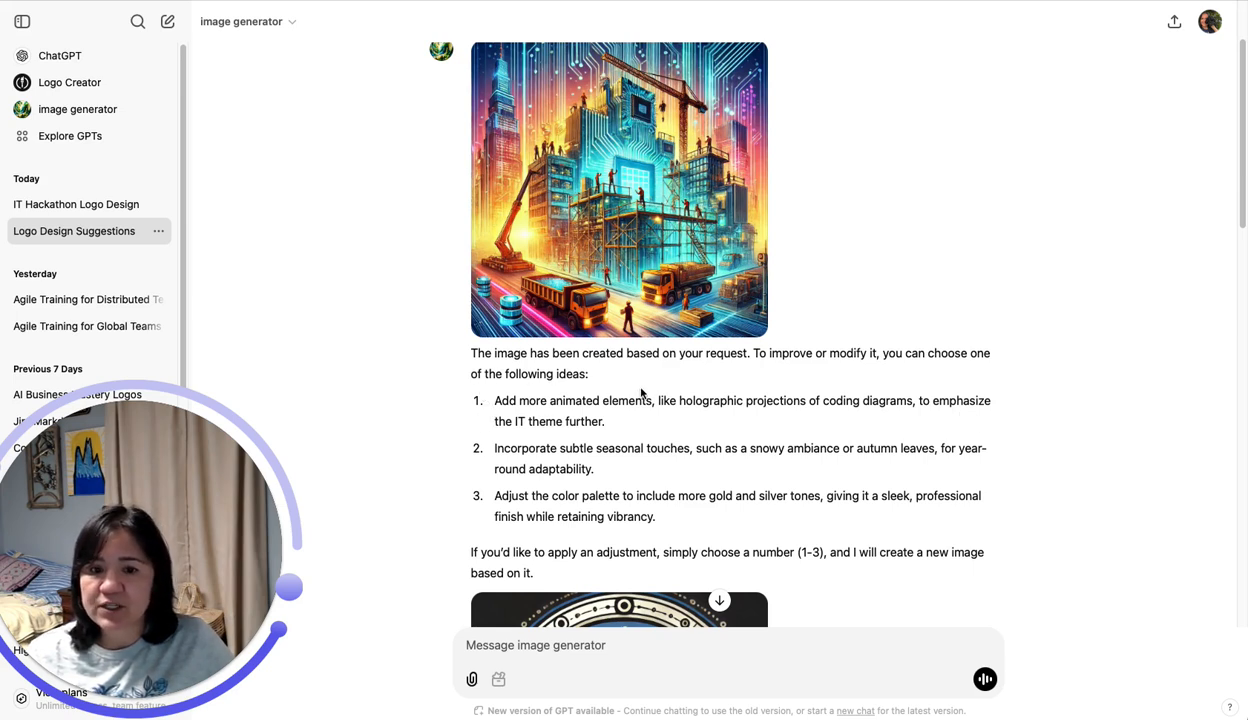
scroll(770, 440, "down", 1)
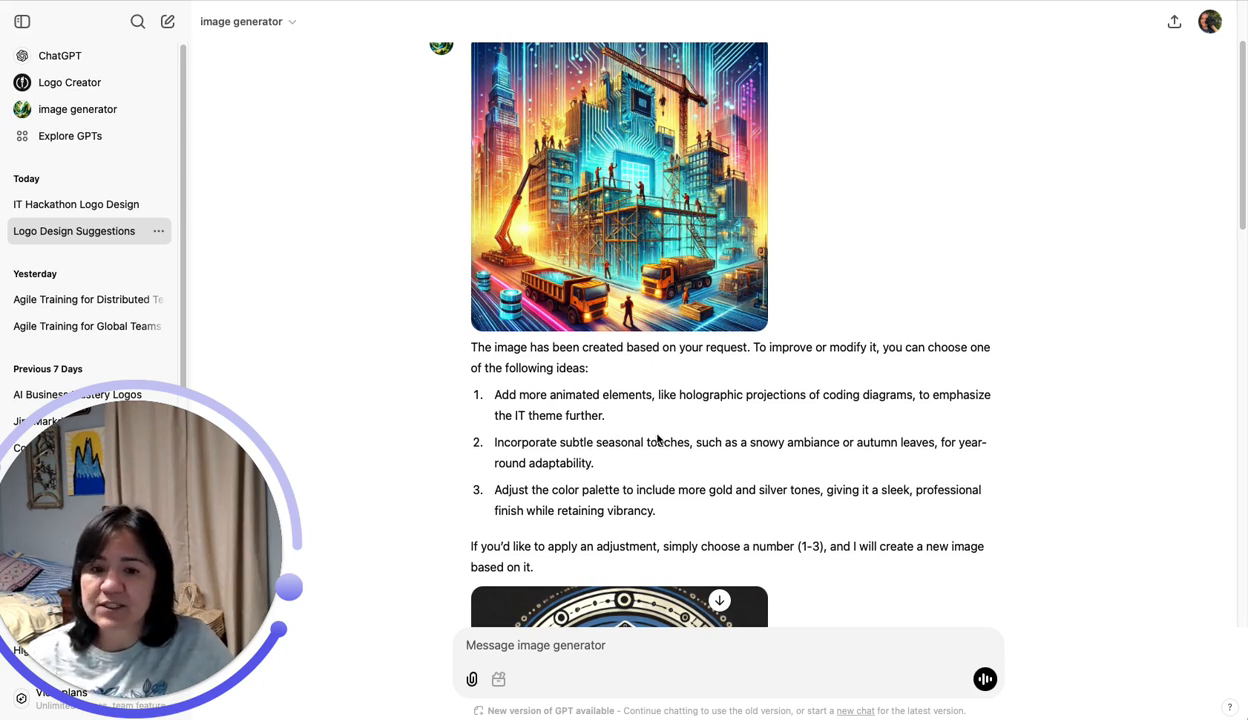
scroll(735, 477, "down", 2)
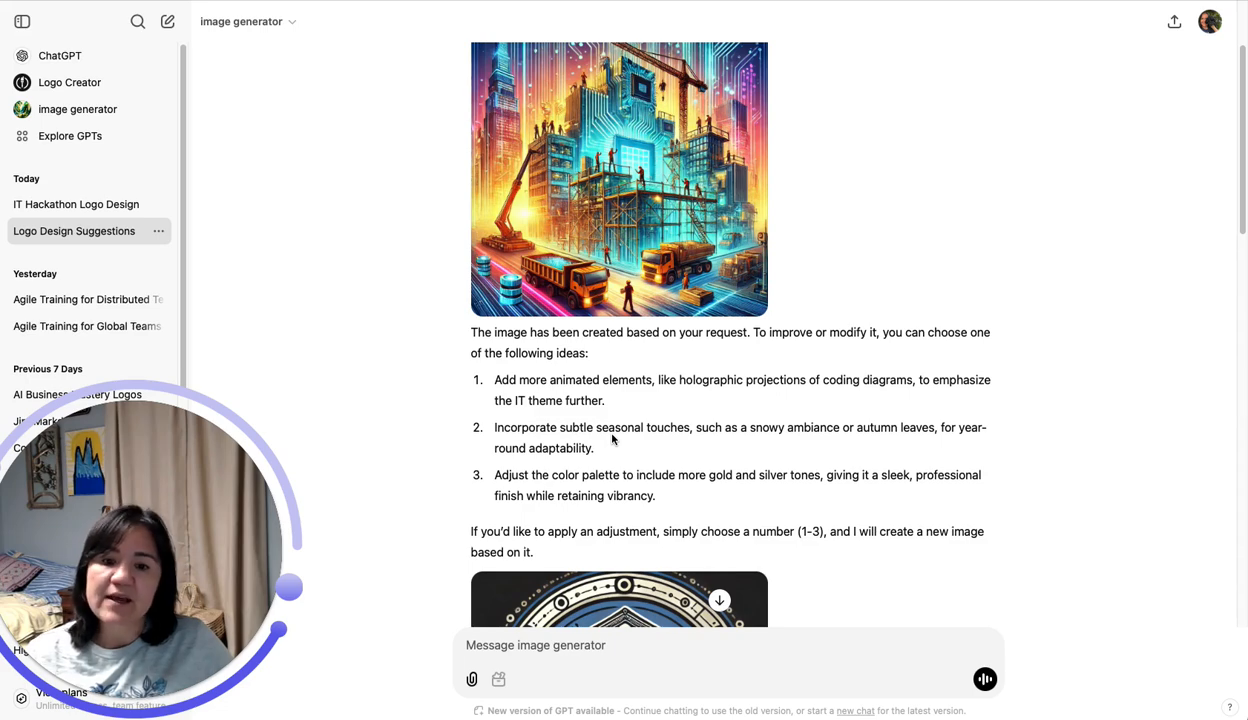
Review the circular building-and-cranes logo, its modification ideas and the simplified design that follows in the same chat.
scroll(612, 438, "down", 5)
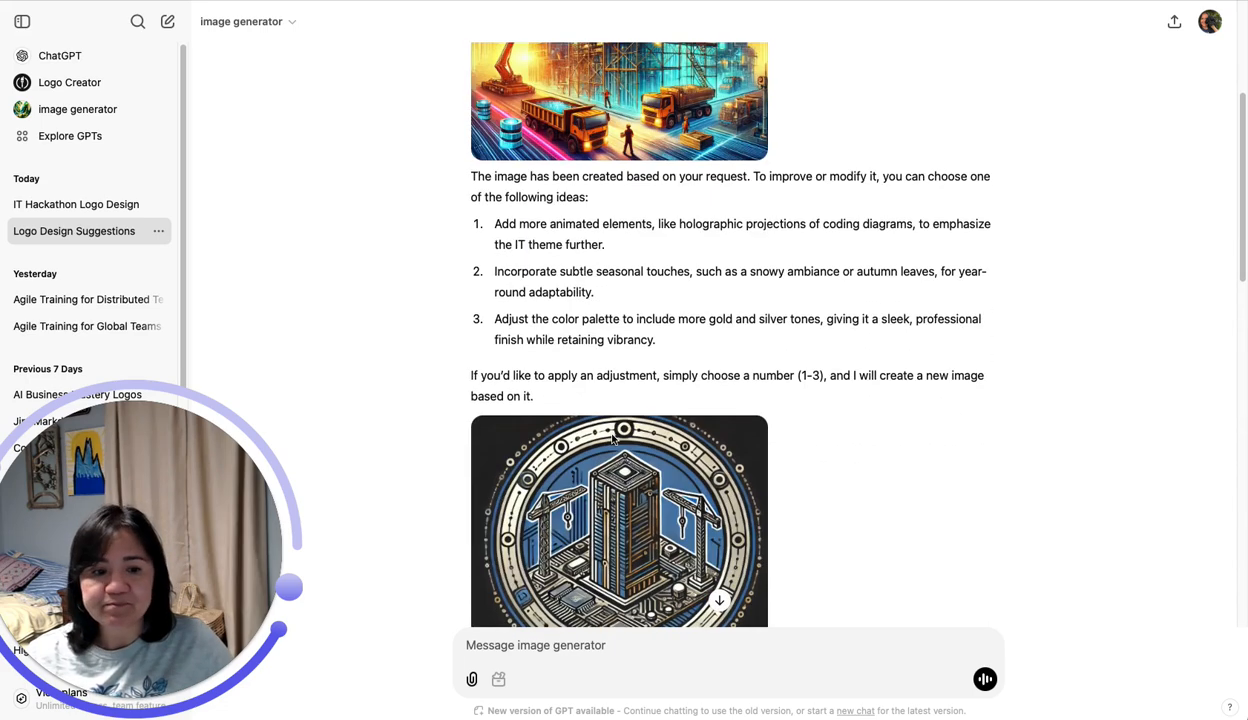
scroll(612, 438, "down", 6)
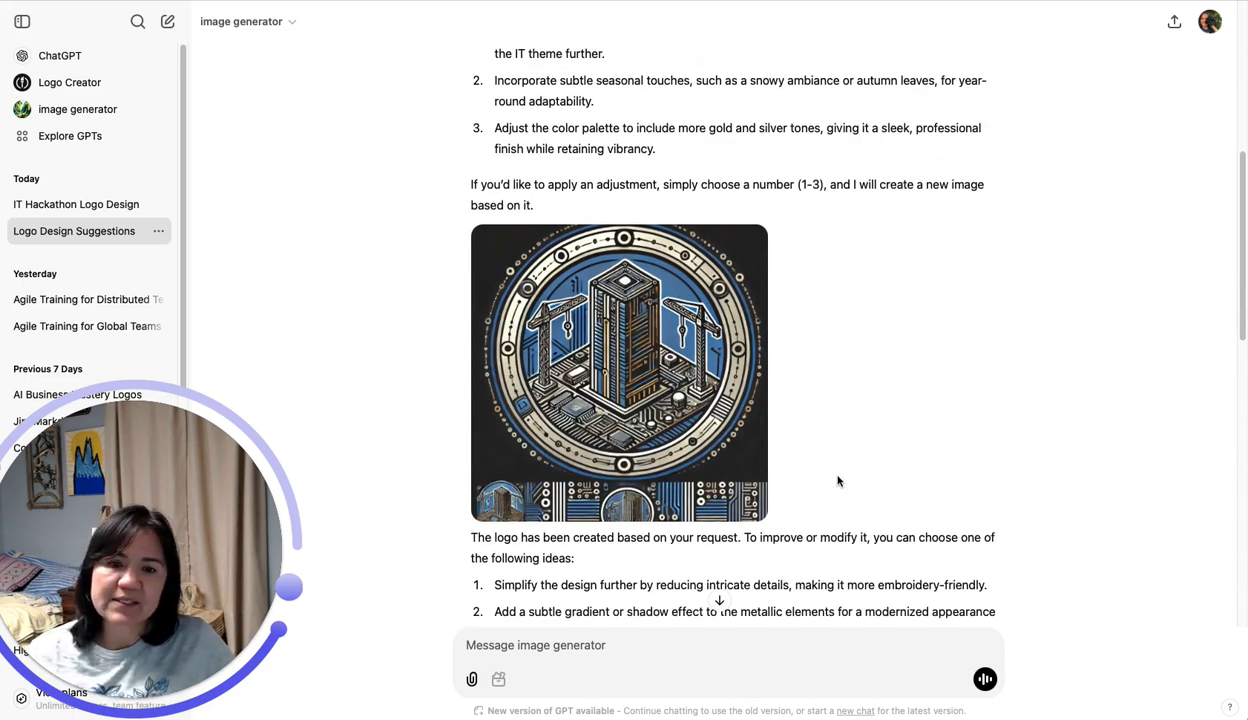
scroll(838, 481, "down", 2)
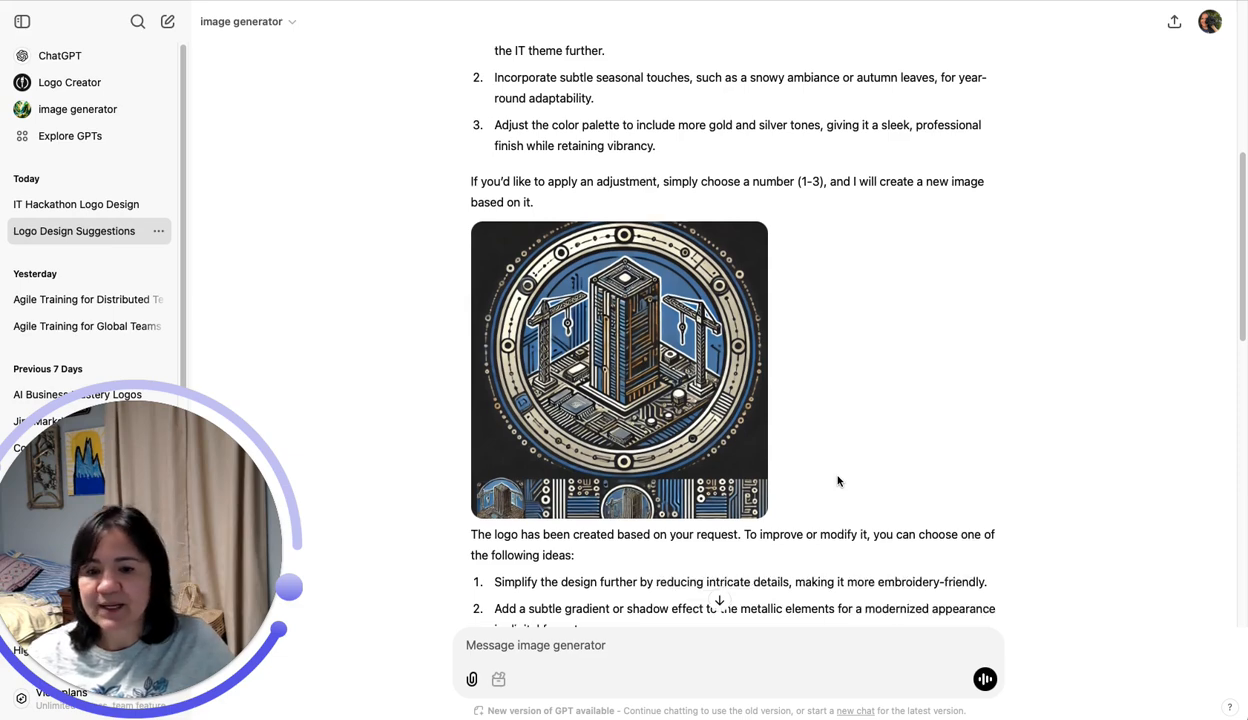
scroll(838, 481, "down", 1)
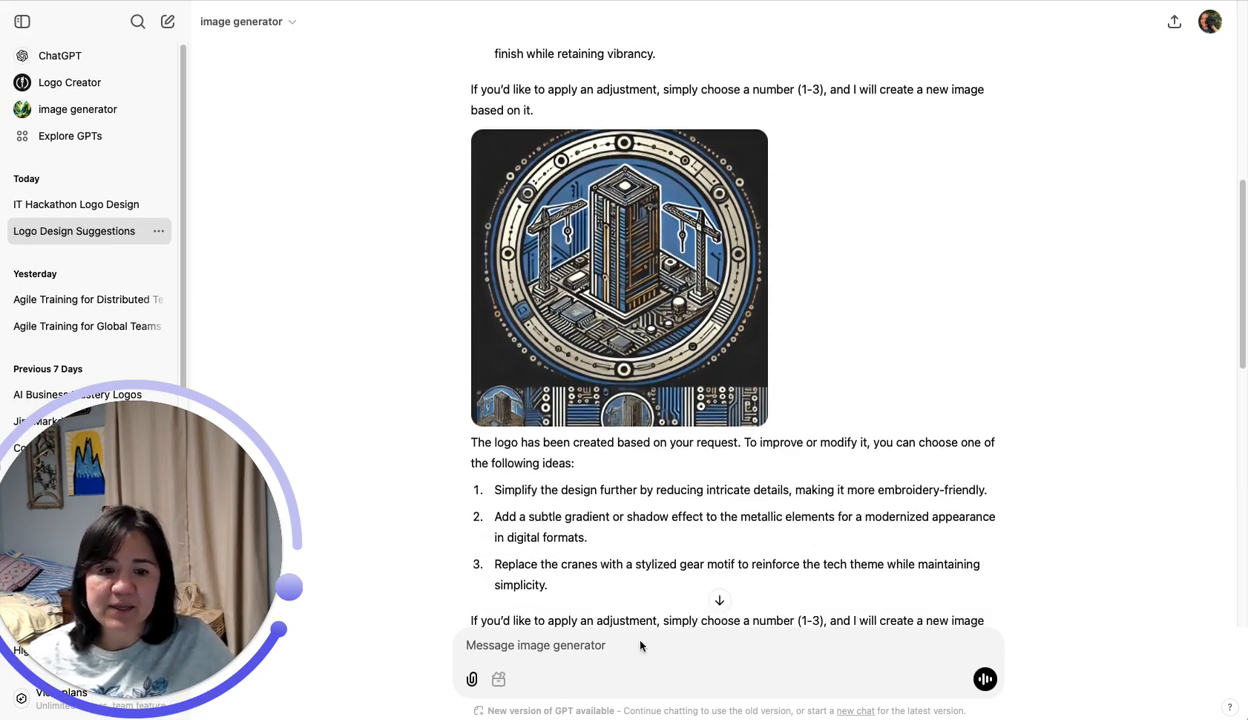
scroll(691, 497, "down", 1)
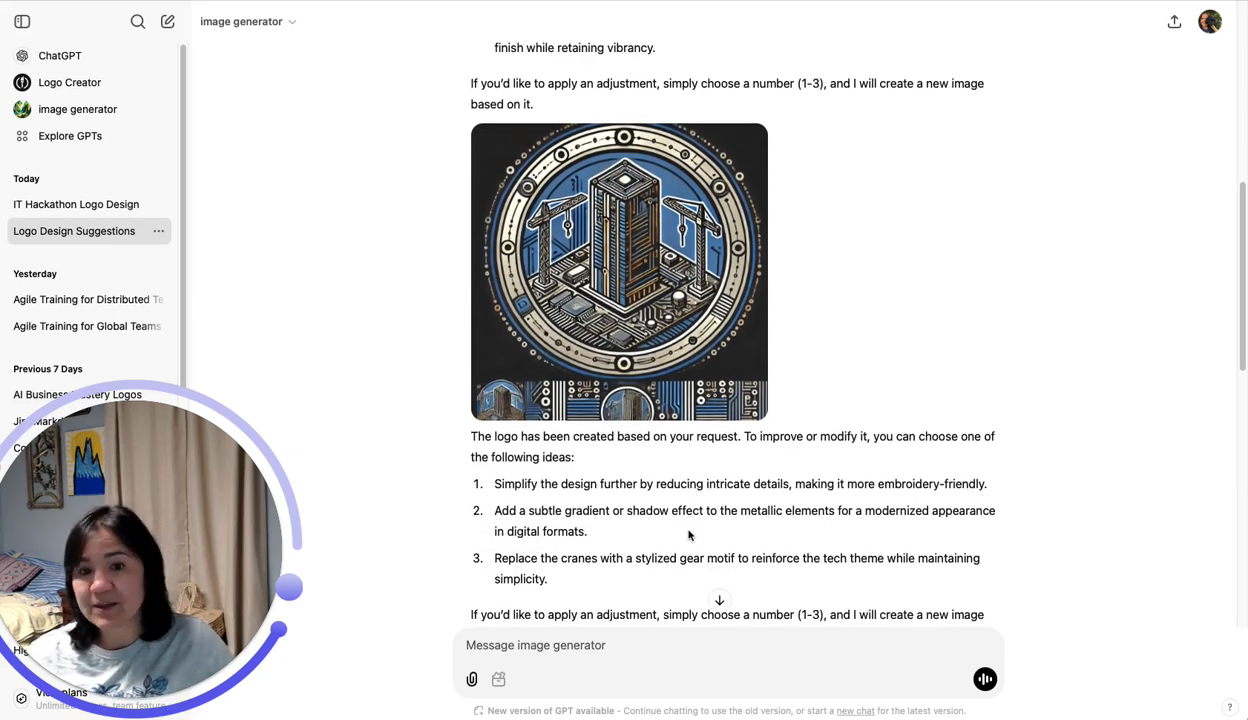
scroll(695, 531, "down", 1)
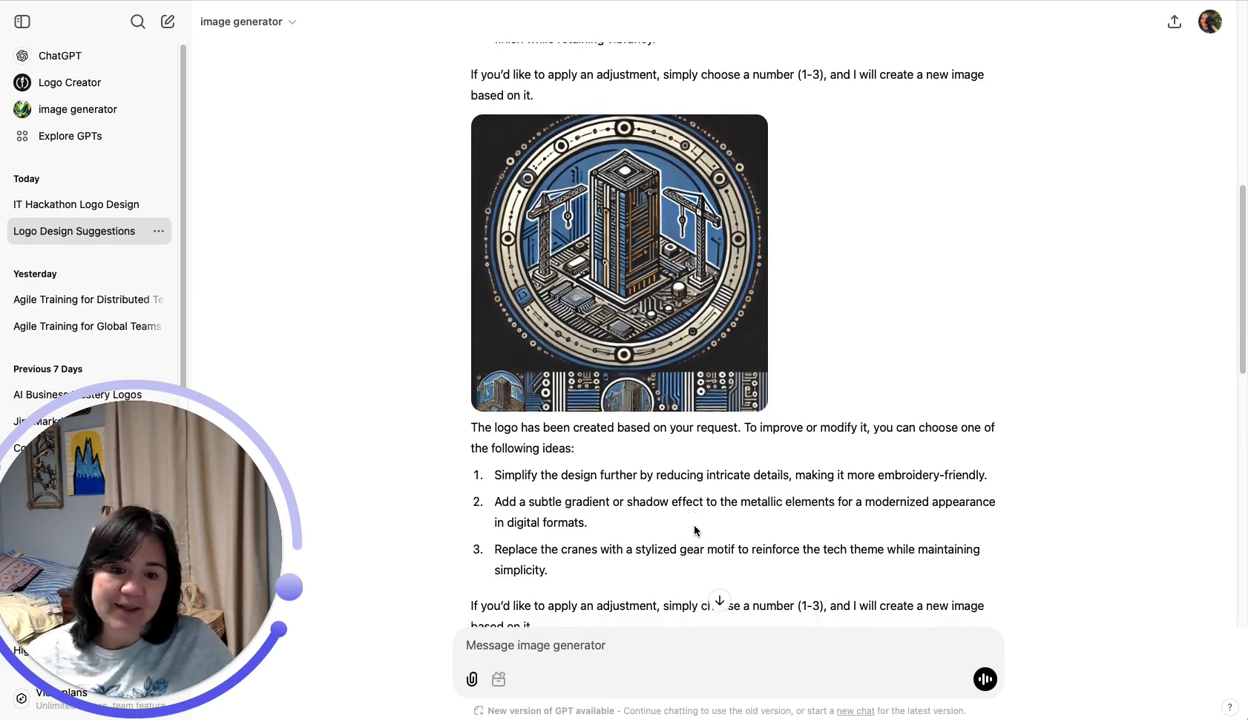
scroll(695, 531, "down", 1)
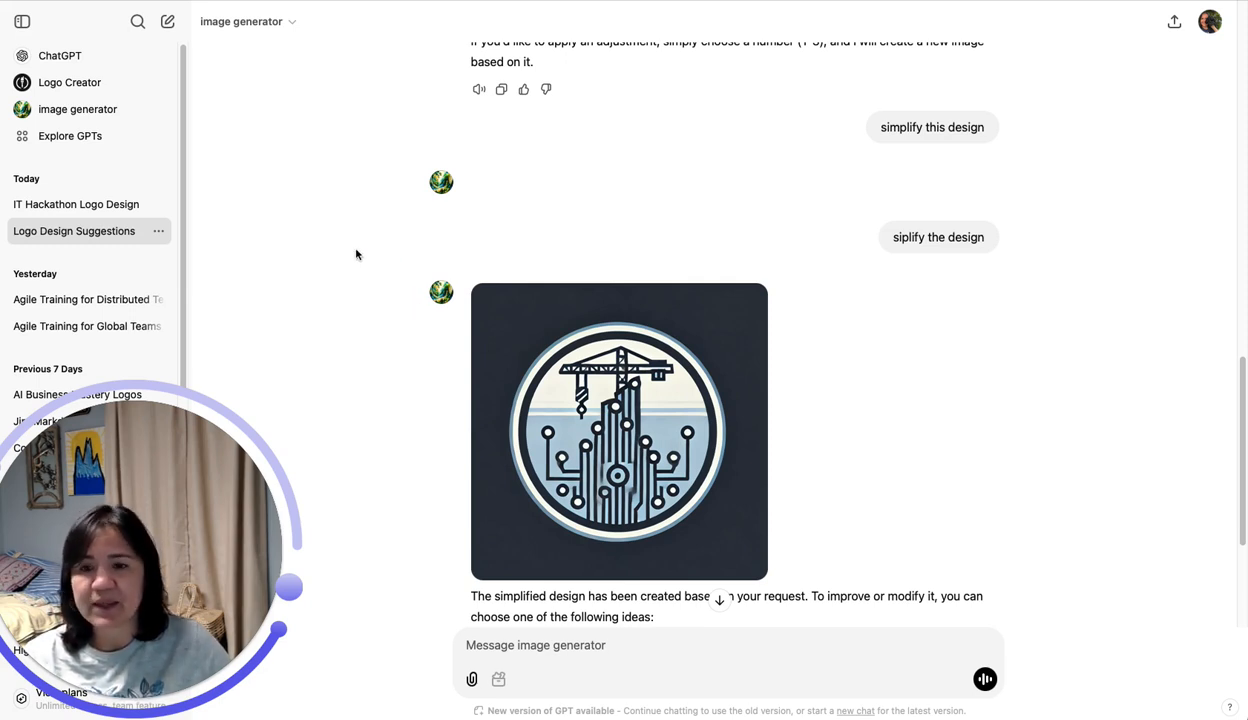
left_click_drag(182, 500, 238, 503)
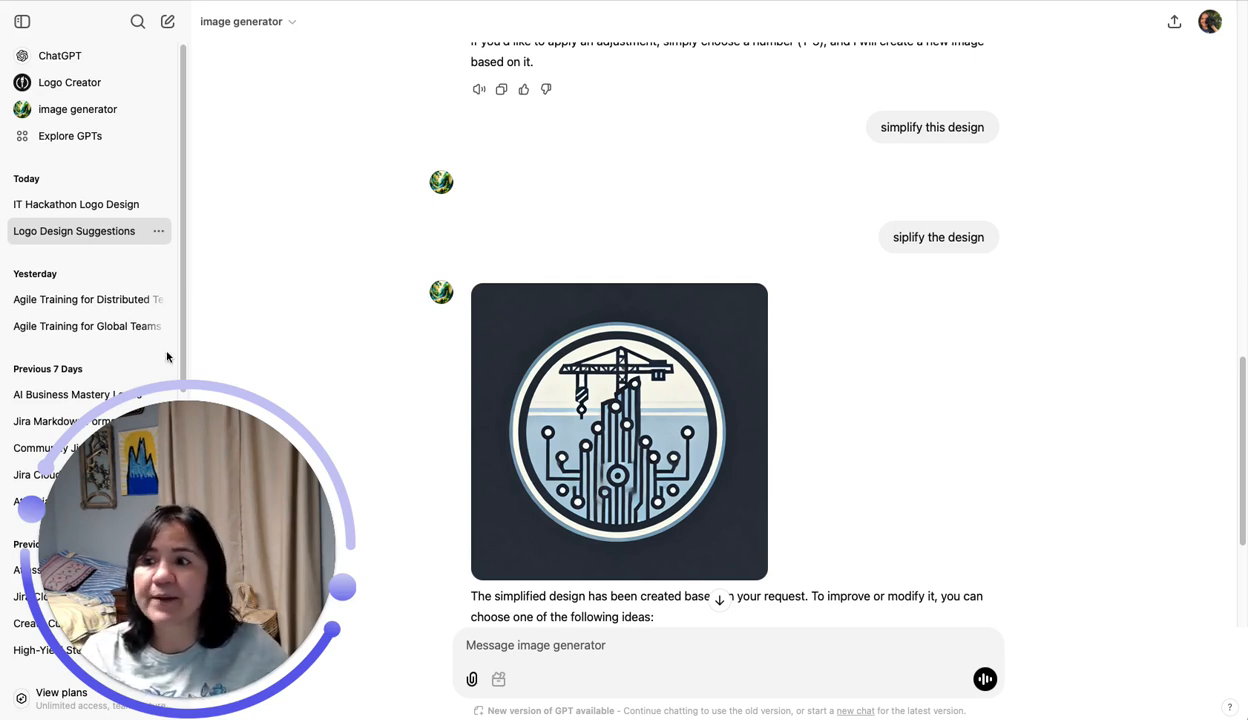
Open the GPT directory and search it for "logo creator".
left_click(56, 139)
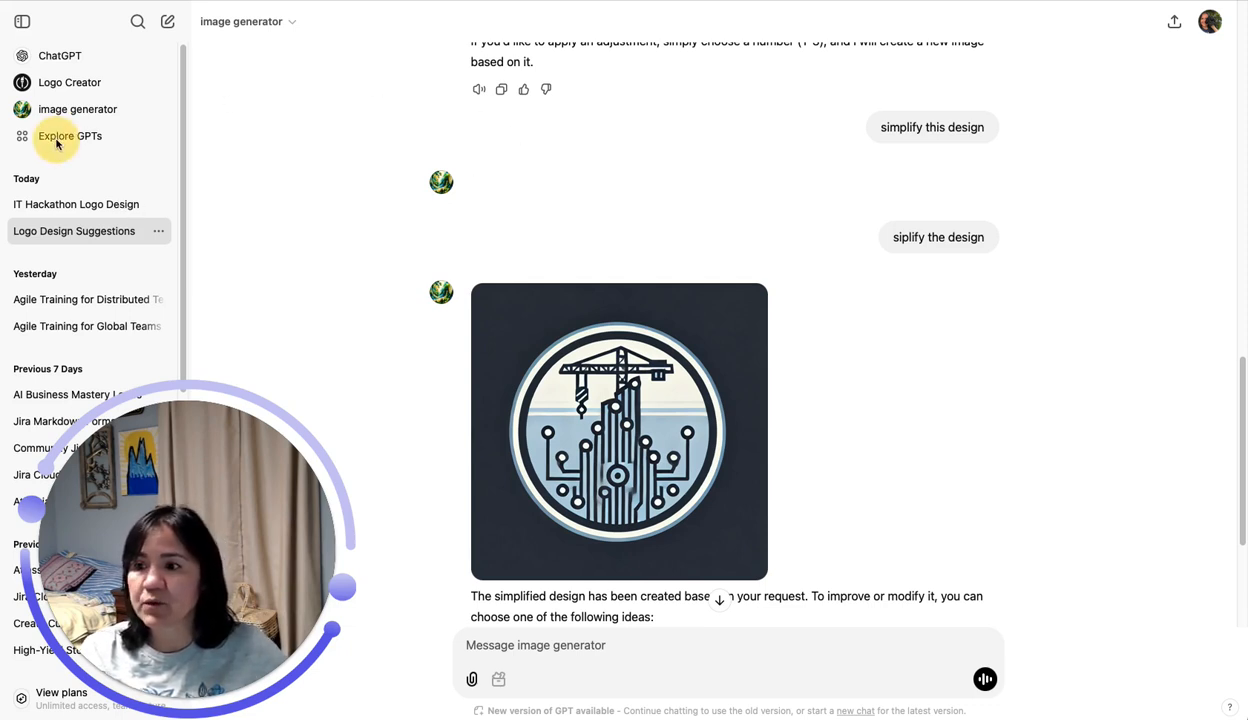
left_click(61, 136)
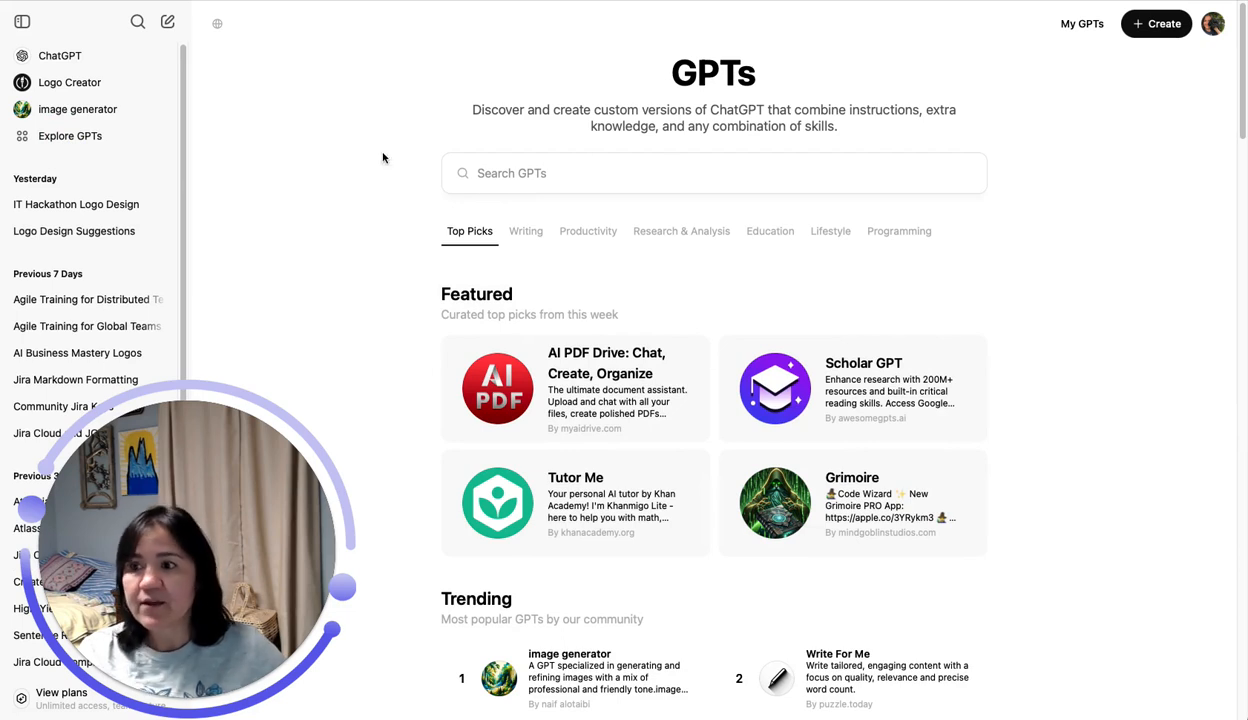
left_click(480, 170)
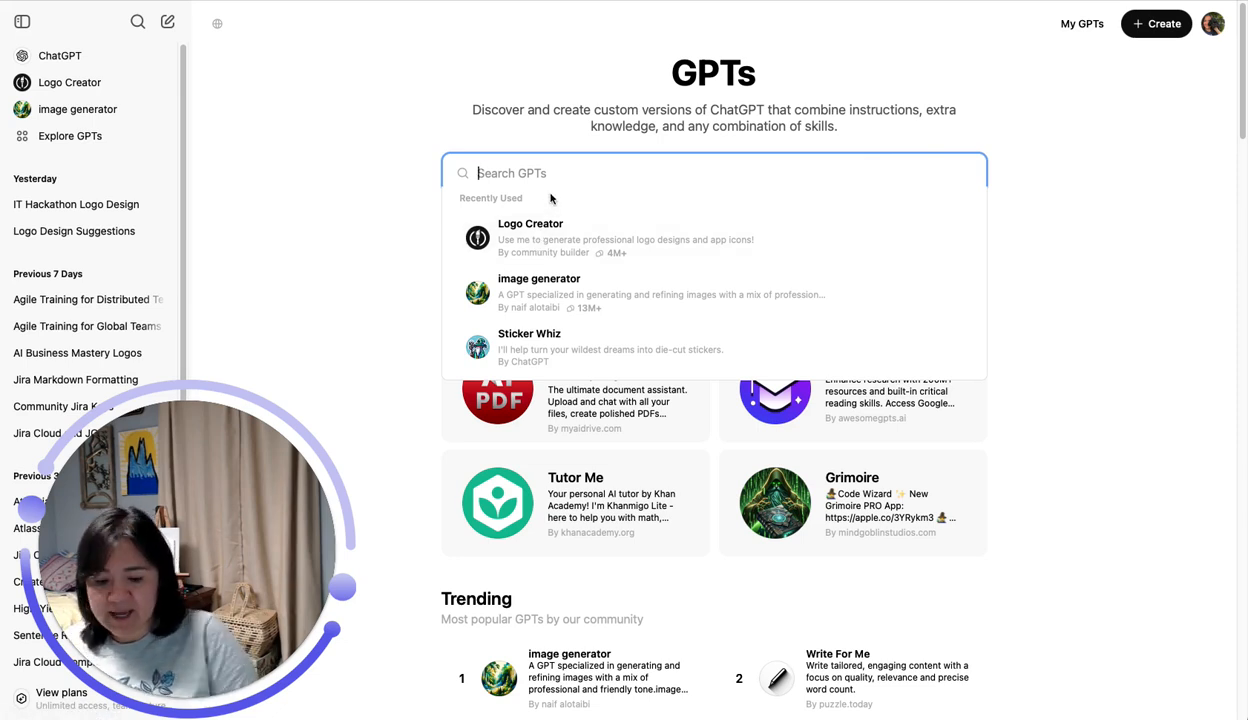
type("logo")
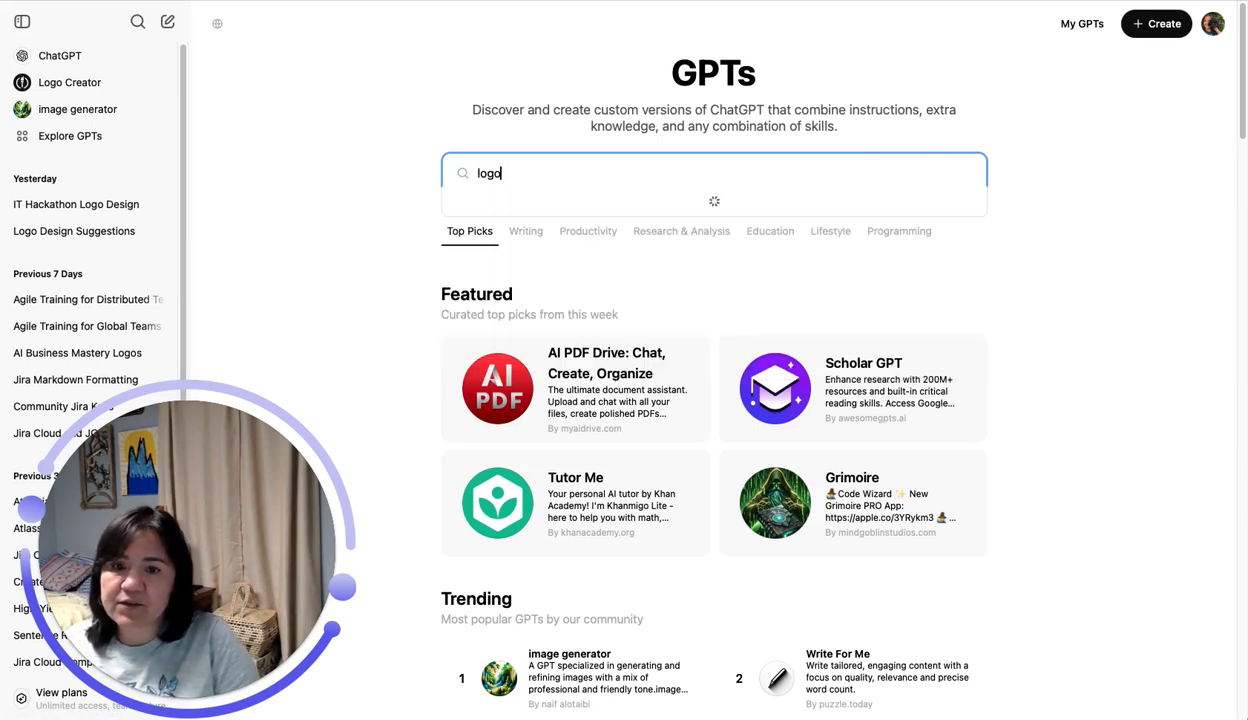
type(" crea")
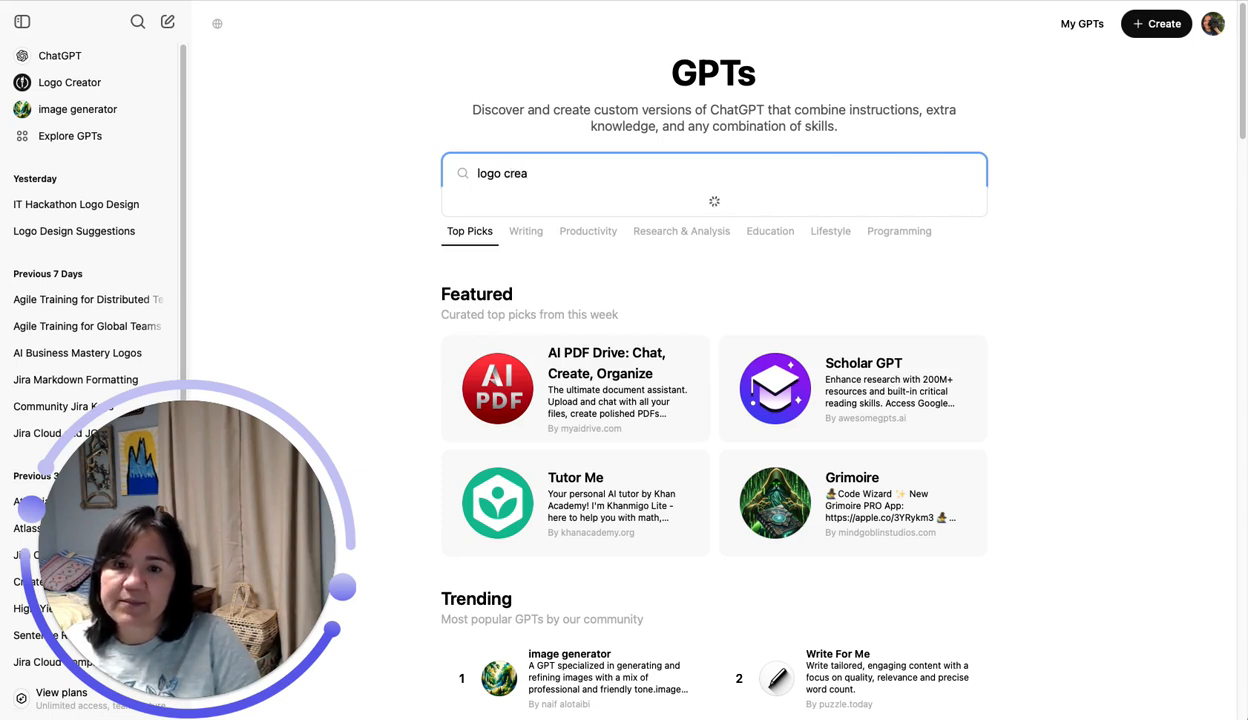
type("tor")
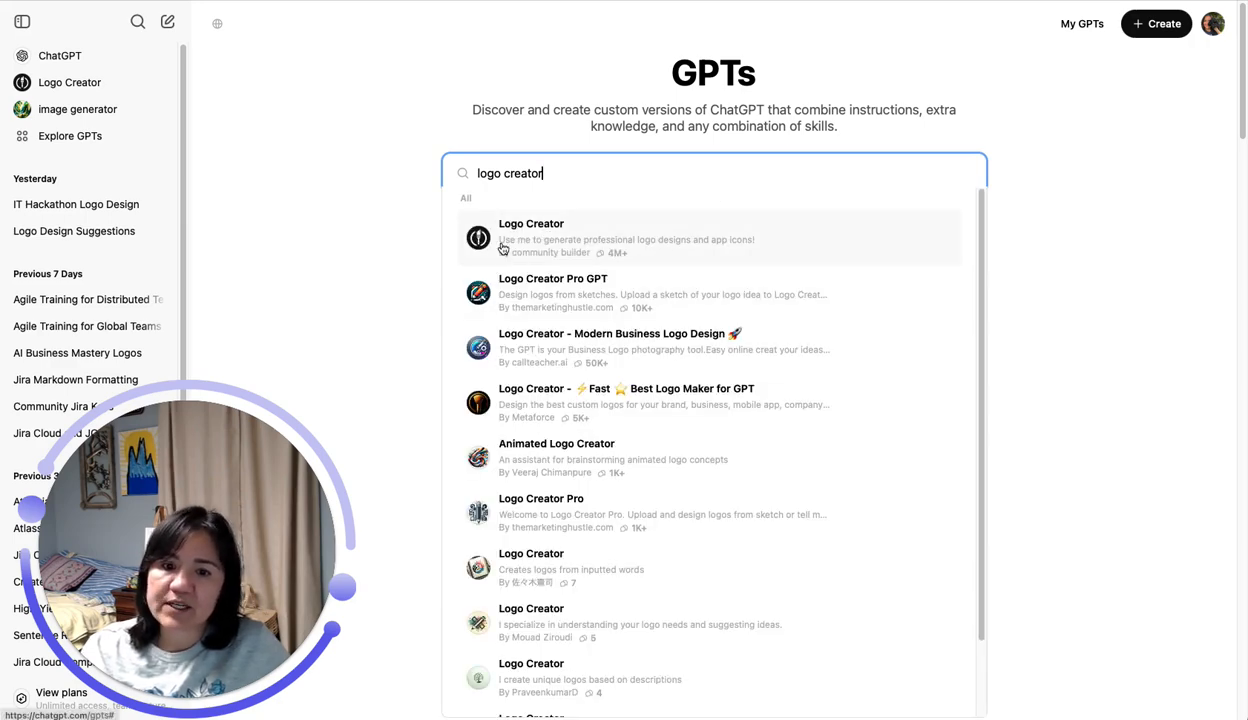
View the details of the Logo Creator GPT by community builder, including its conversation starters, capabilities and ratings, and close them.
left_click(557, 238)
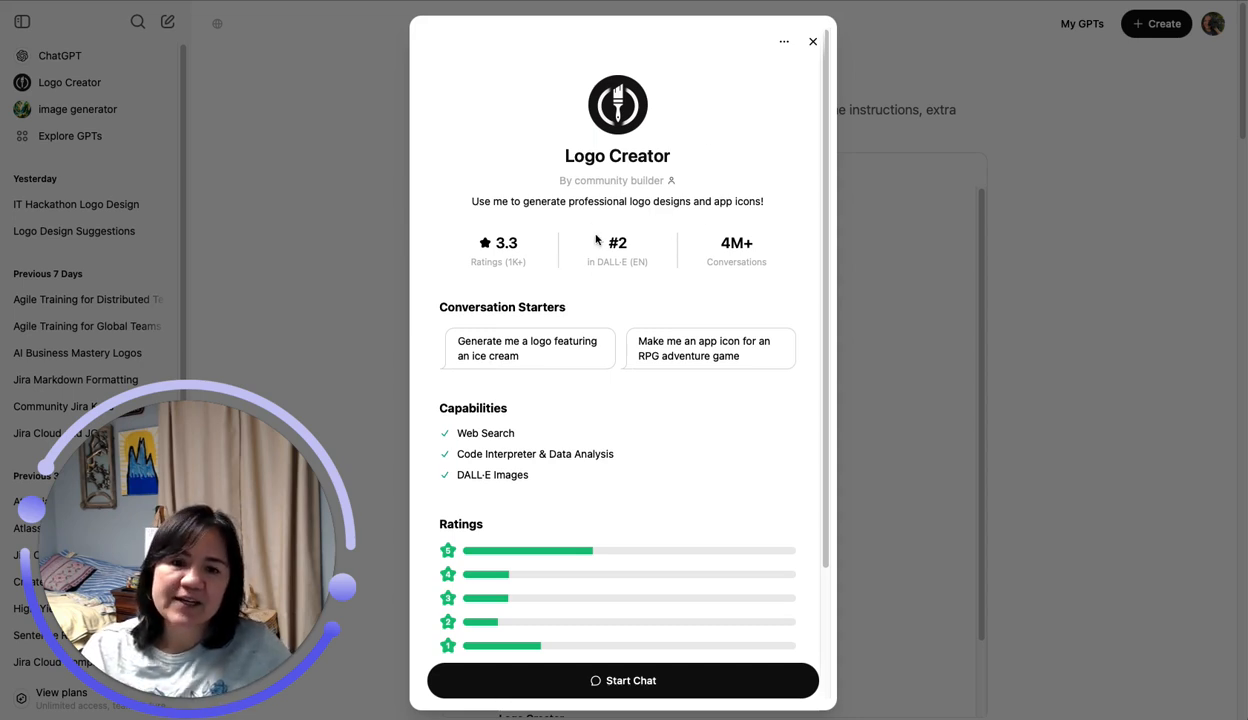
scroll(598, 301, "down", 1)
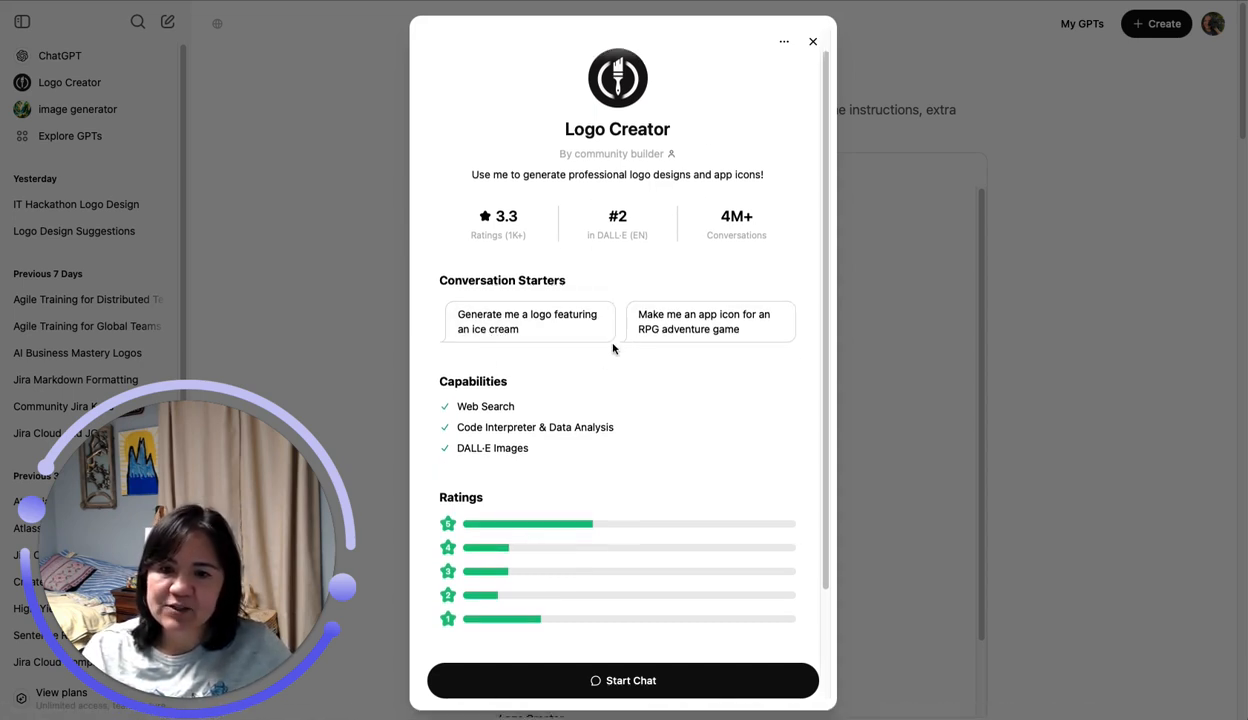
scroll(620, 343, "down", 2)
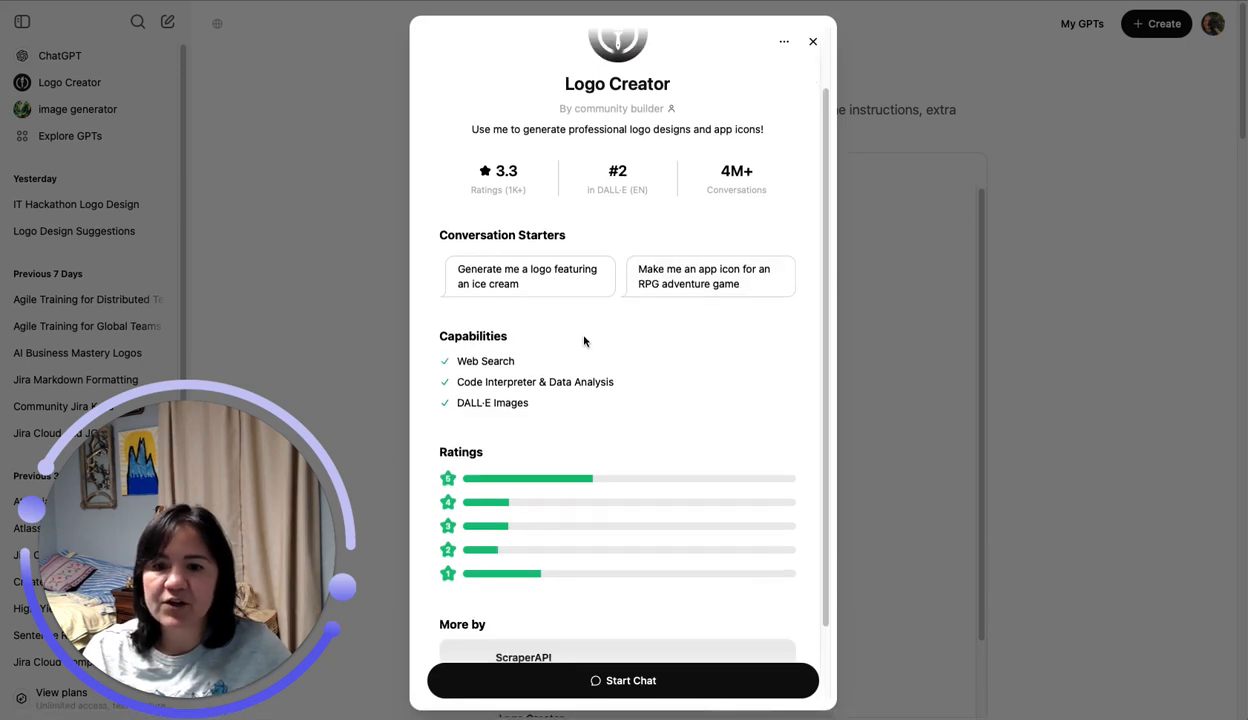
scroll(541, 394, "down", 1)
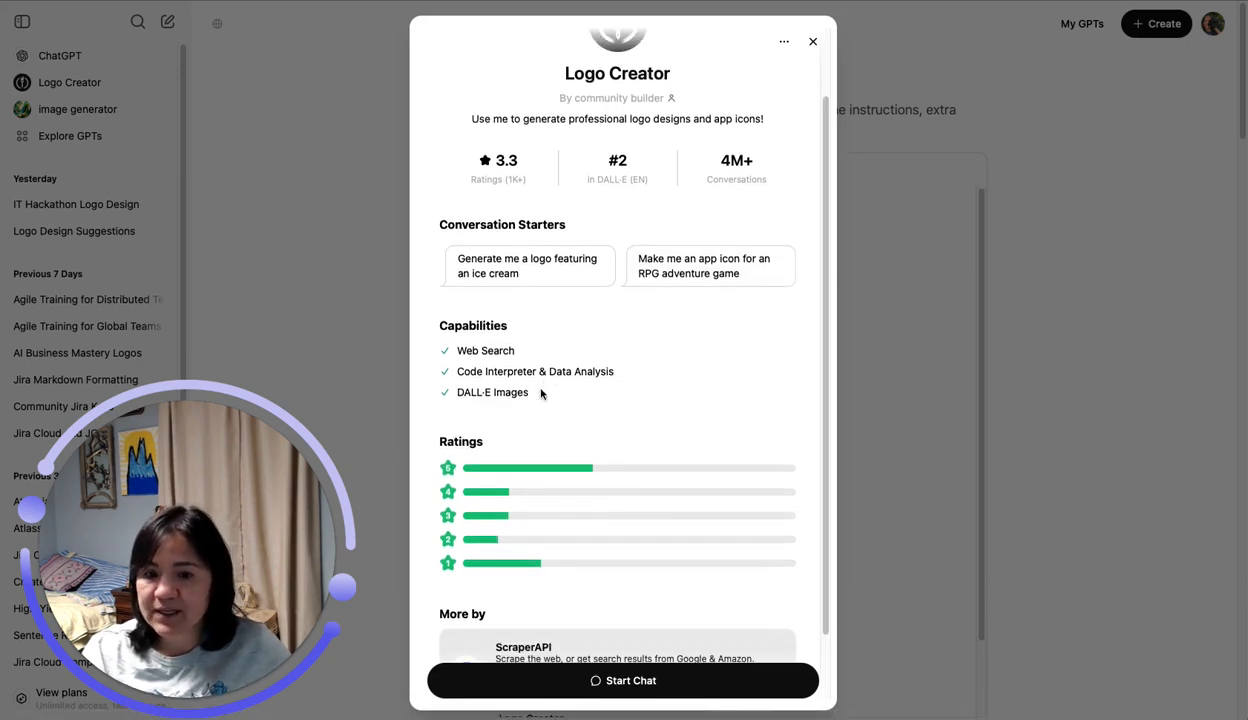
scroll(528, 542, "down", 3)
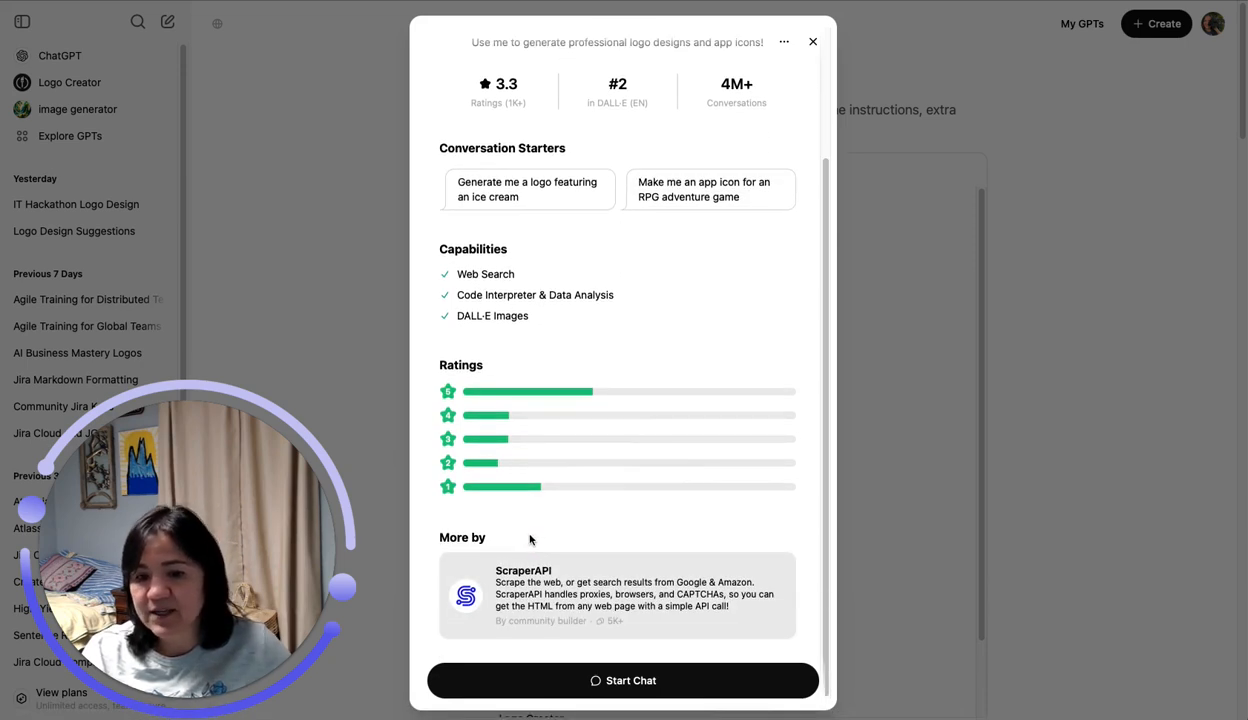
left_click(813, 43)
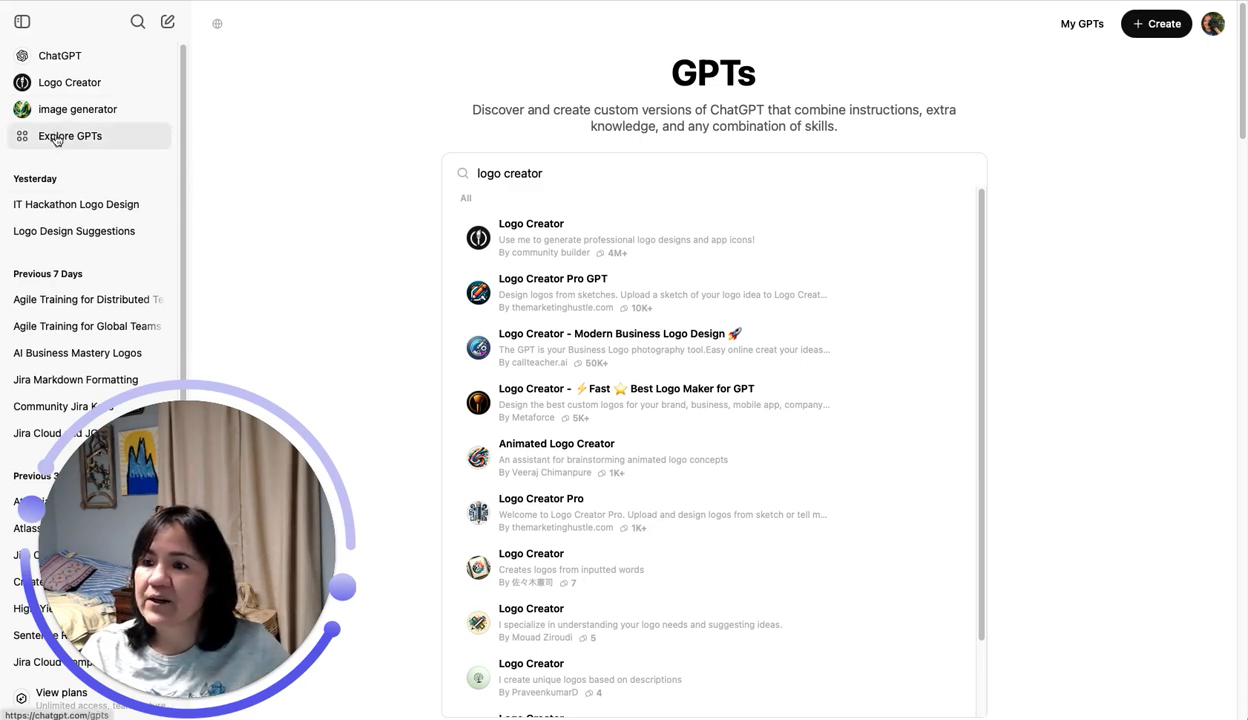
Open the IT Hackathon Logo Design chat and read the logo prompt and complexity question, highlighting the orange, black and yellow palette option.
left_click(62, 205)
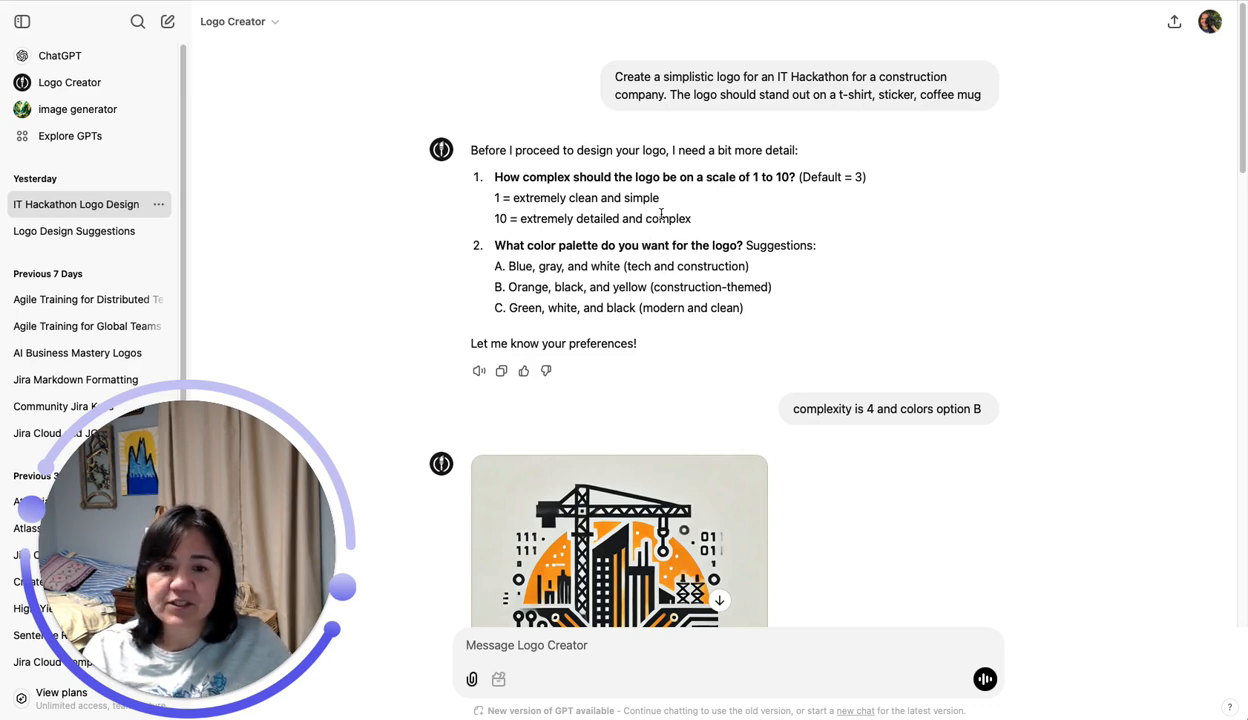
scroll(642, 231, "down", 1)
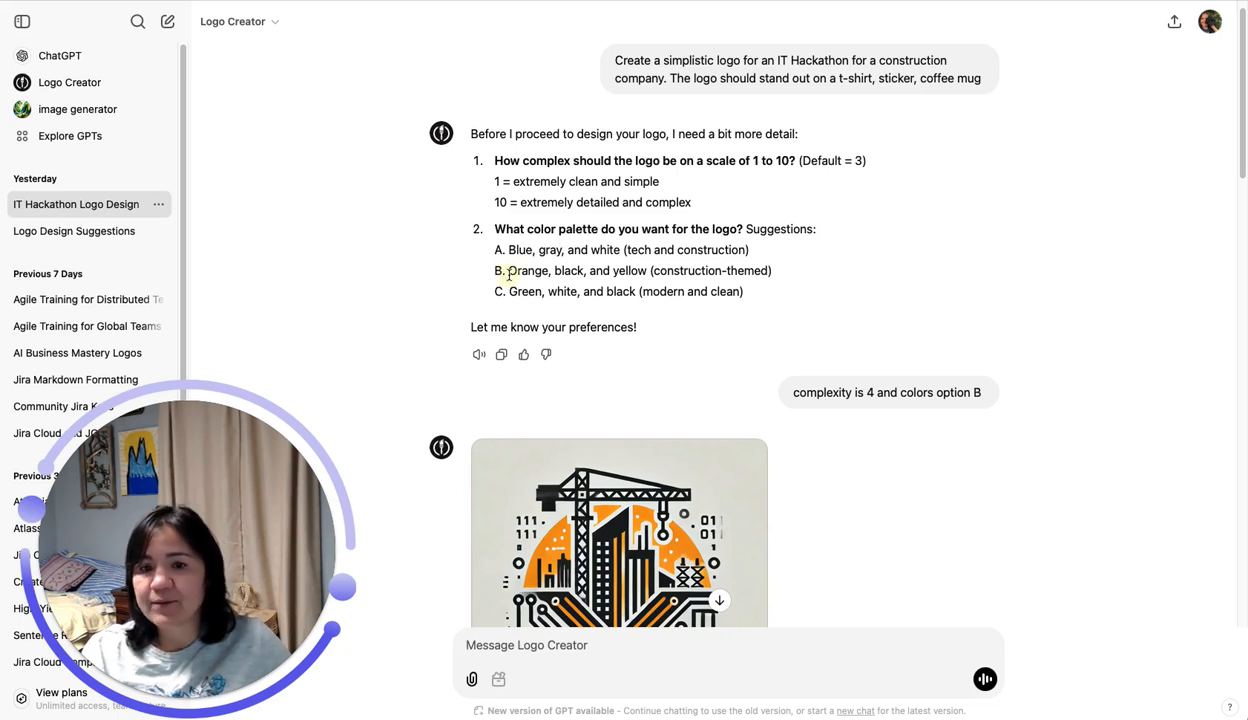
left_click_drag(507, 270, 675, 272)
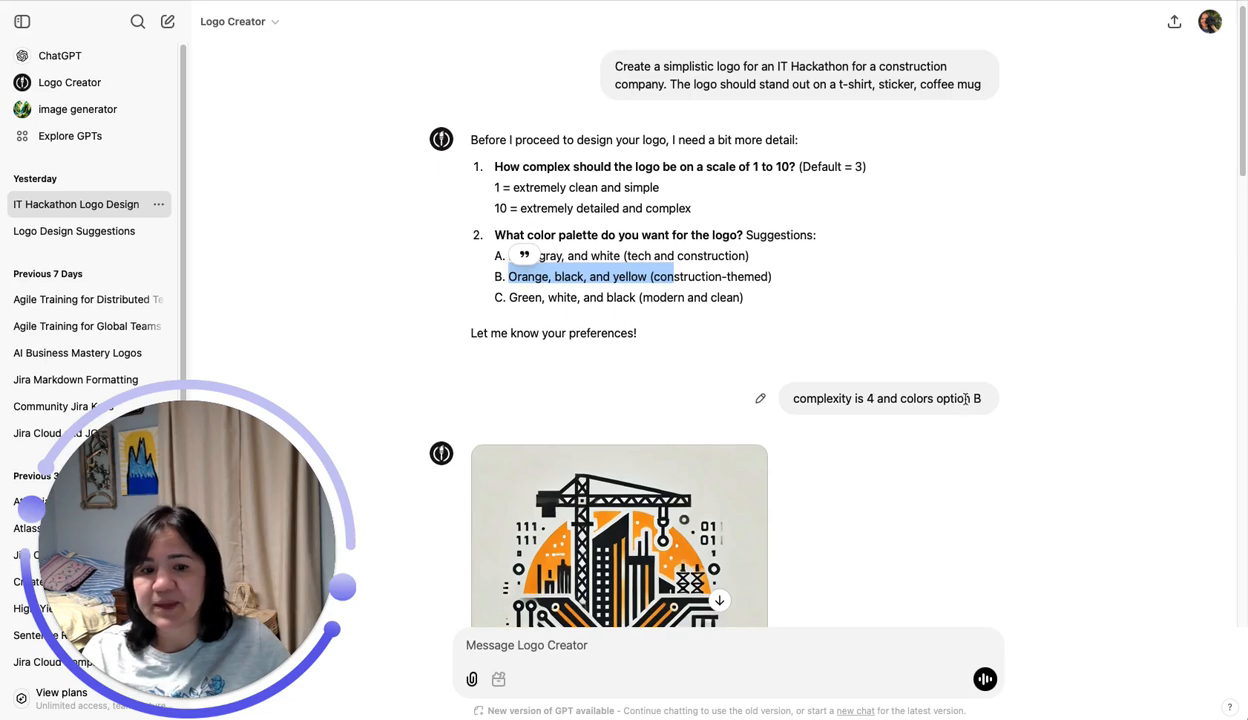
Review the crane-and-skyline logo generated for complexity 4 and color option B, including the digits in its artwork.
scroll(964, 396, "down", 1)
scroll(962, 387, "down", 3)
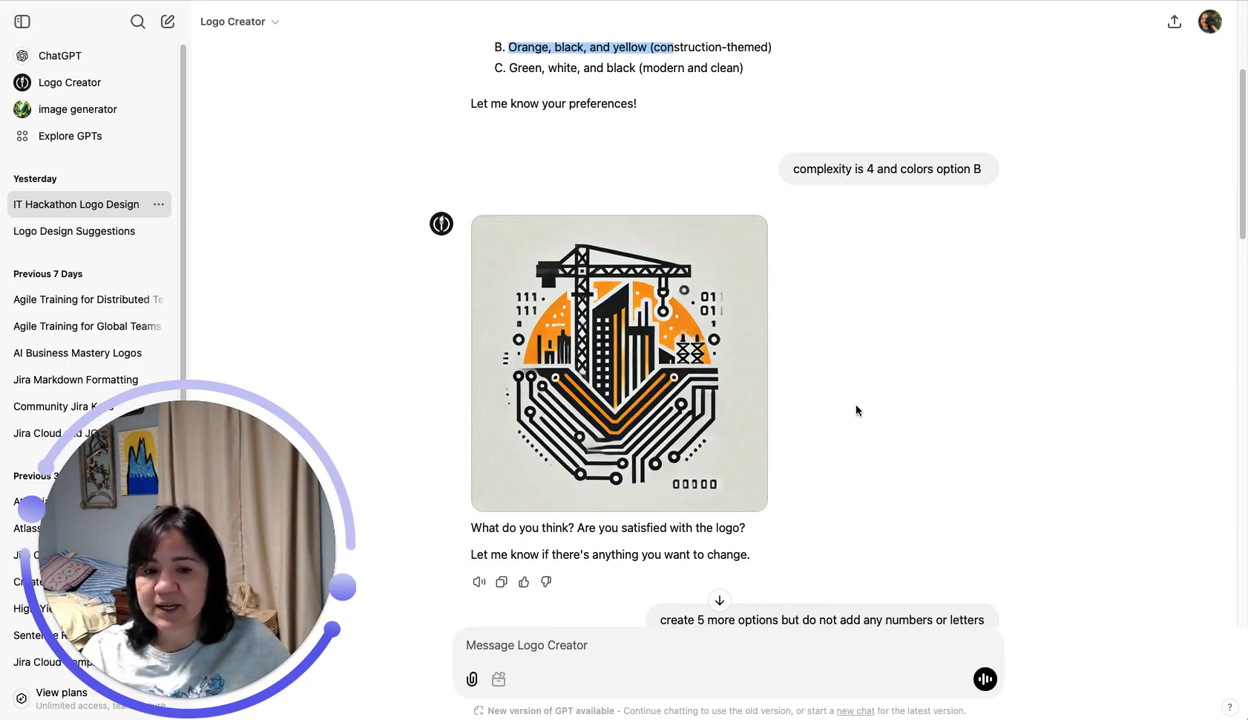
scroll(855, 408, "down", 1)
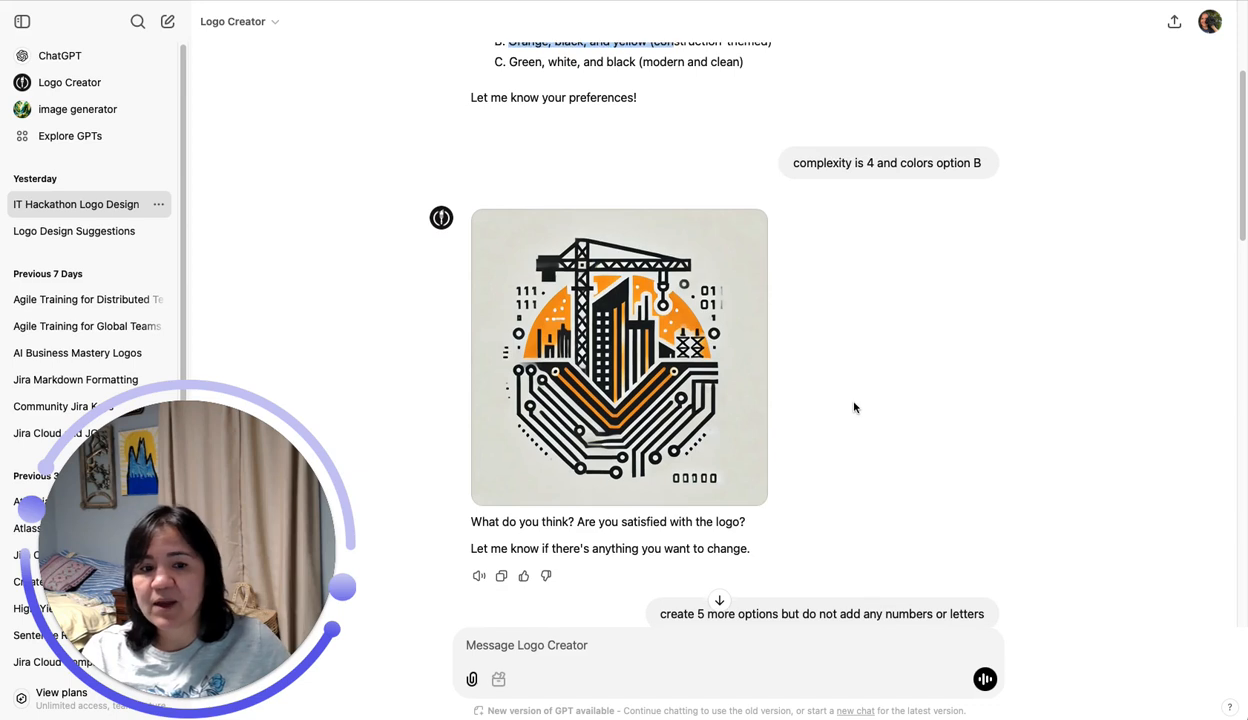
scroll(855, 407, "down", 2)
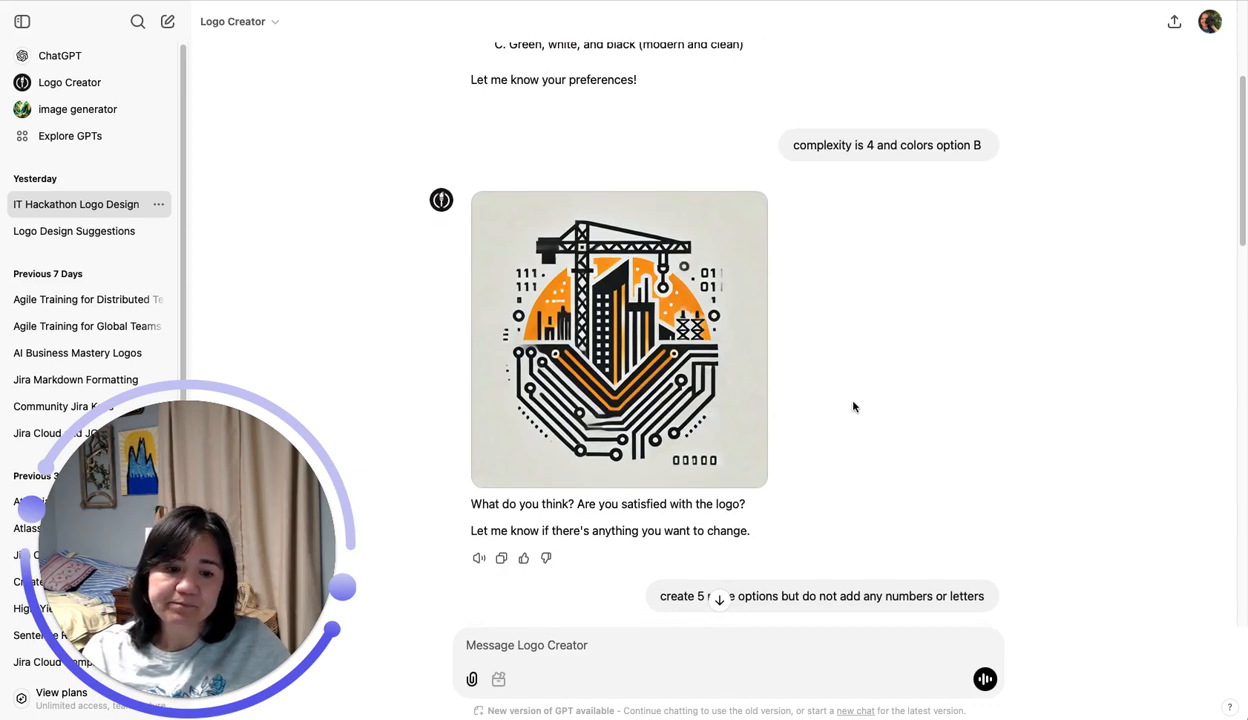
scroll(855, 407, "down", 5)
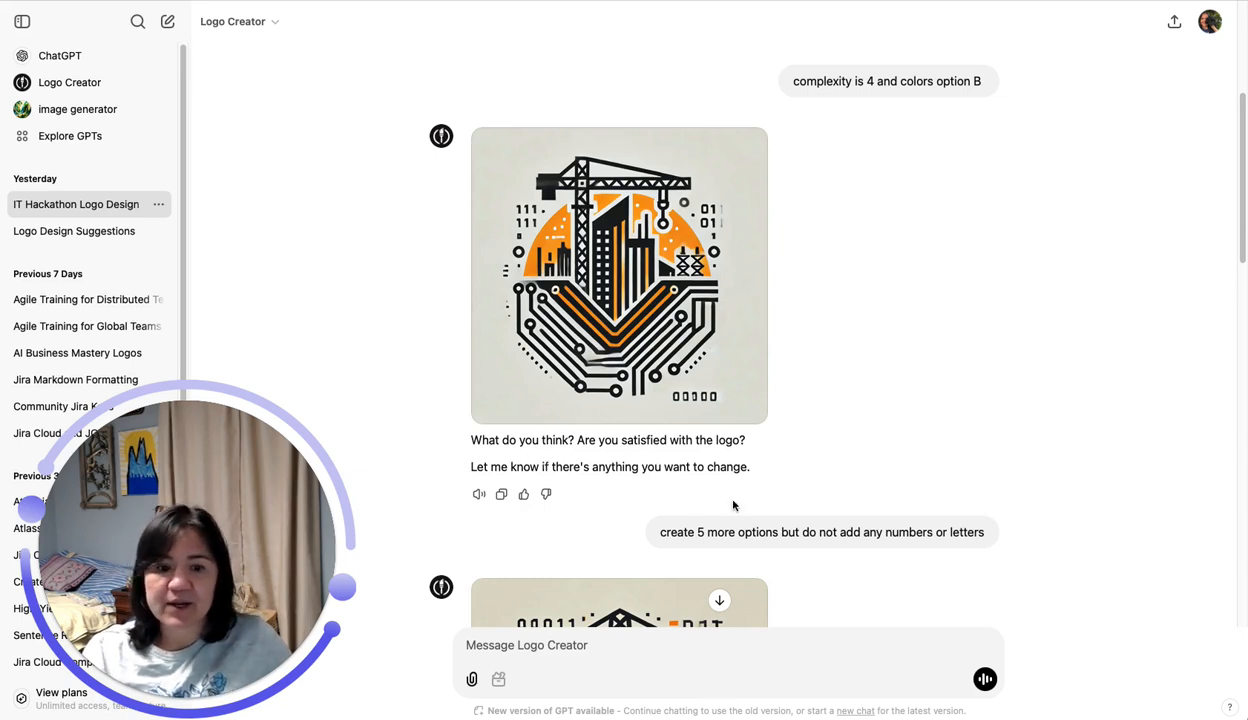
scroll(825, 557, "down", 1)
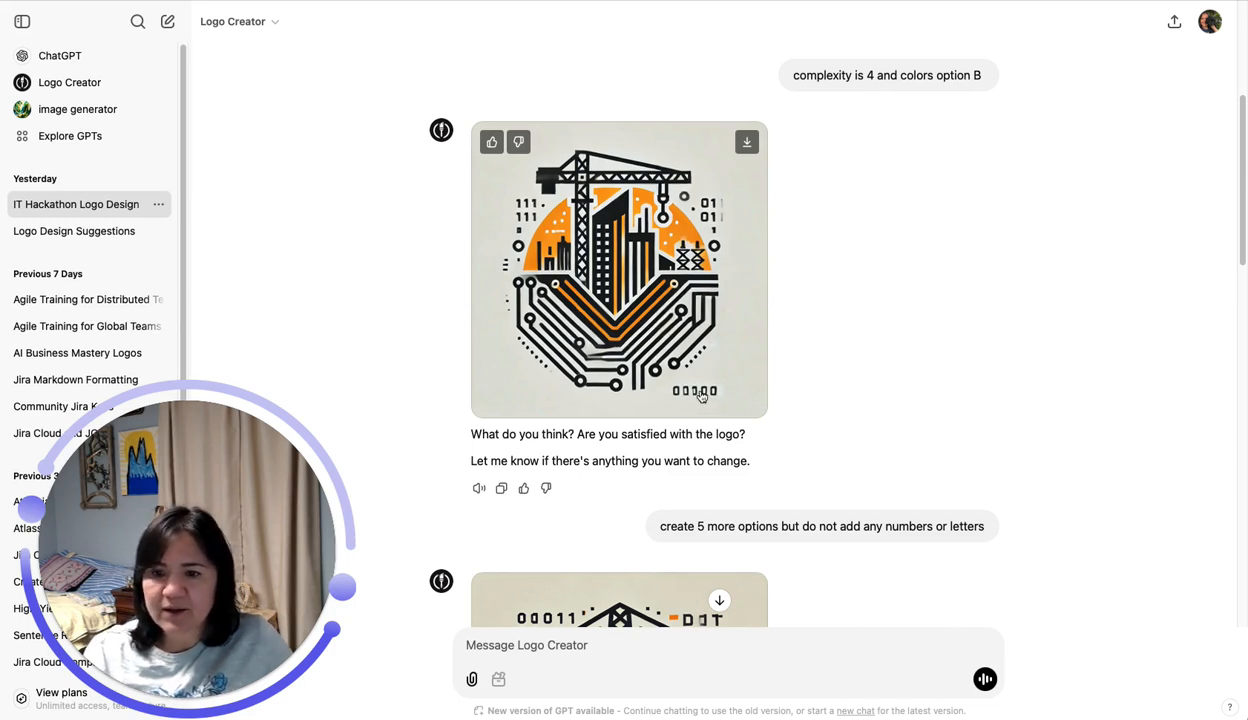
scroll(701, 397, "down", 1)
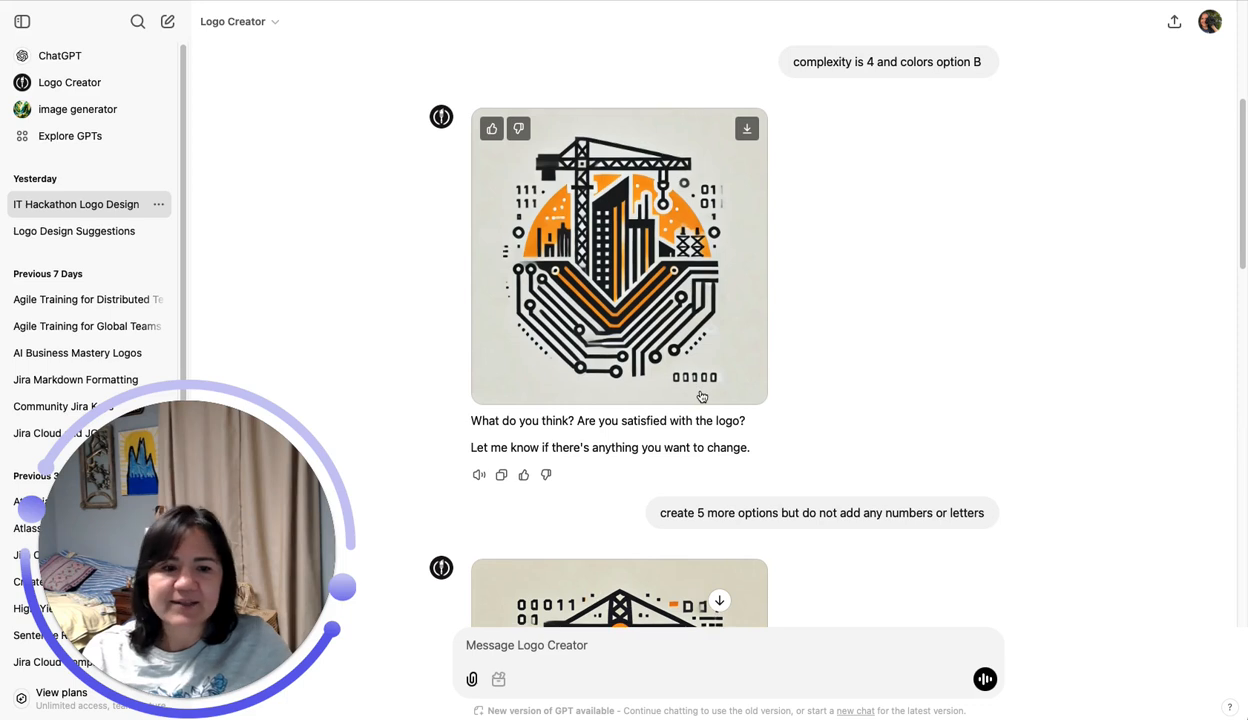
scroll(701, 397, "down", 5)
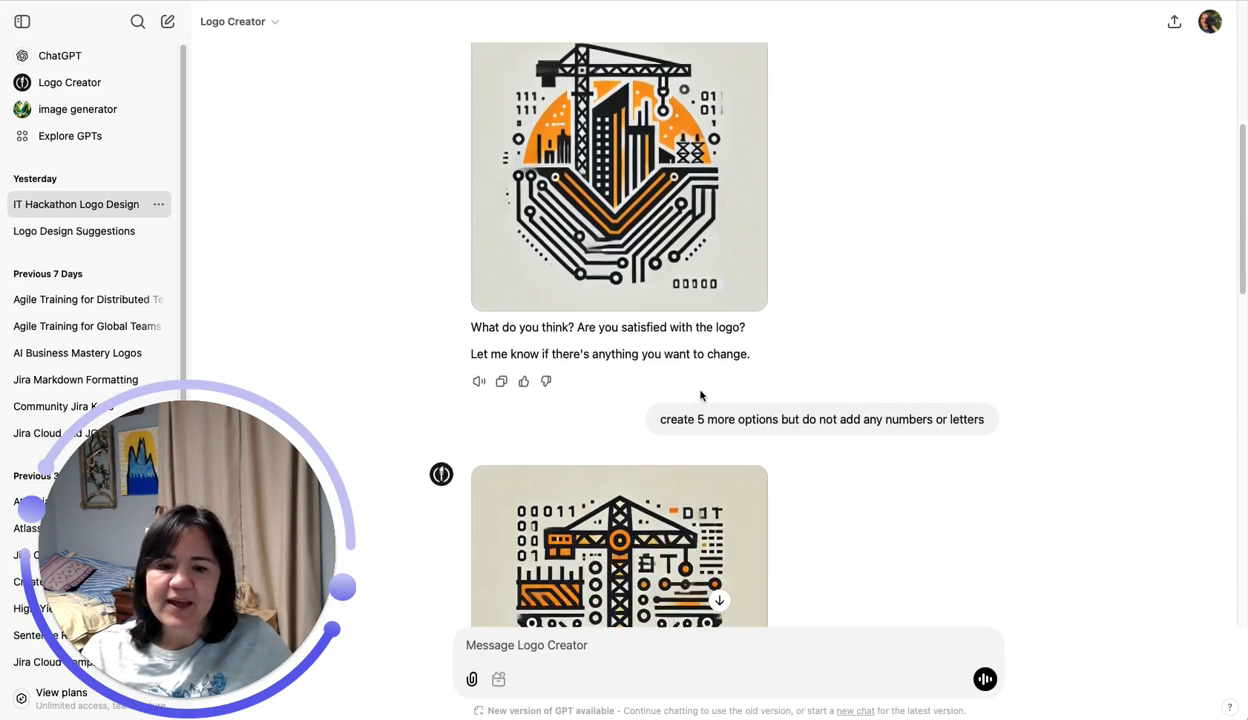
Examine the crane design generated for the request for 5 more options without any numbers or letters.
scroll(701, 397, "down", 1)
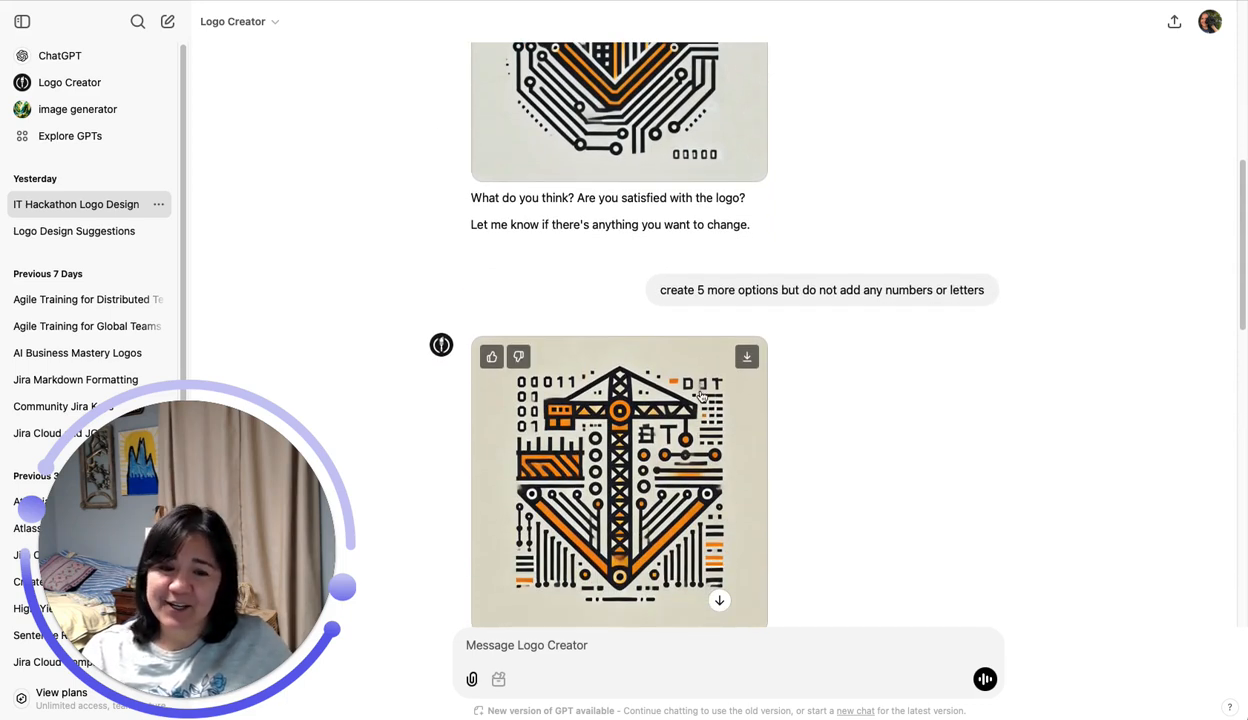
scroll(650, 388, "down", 1)
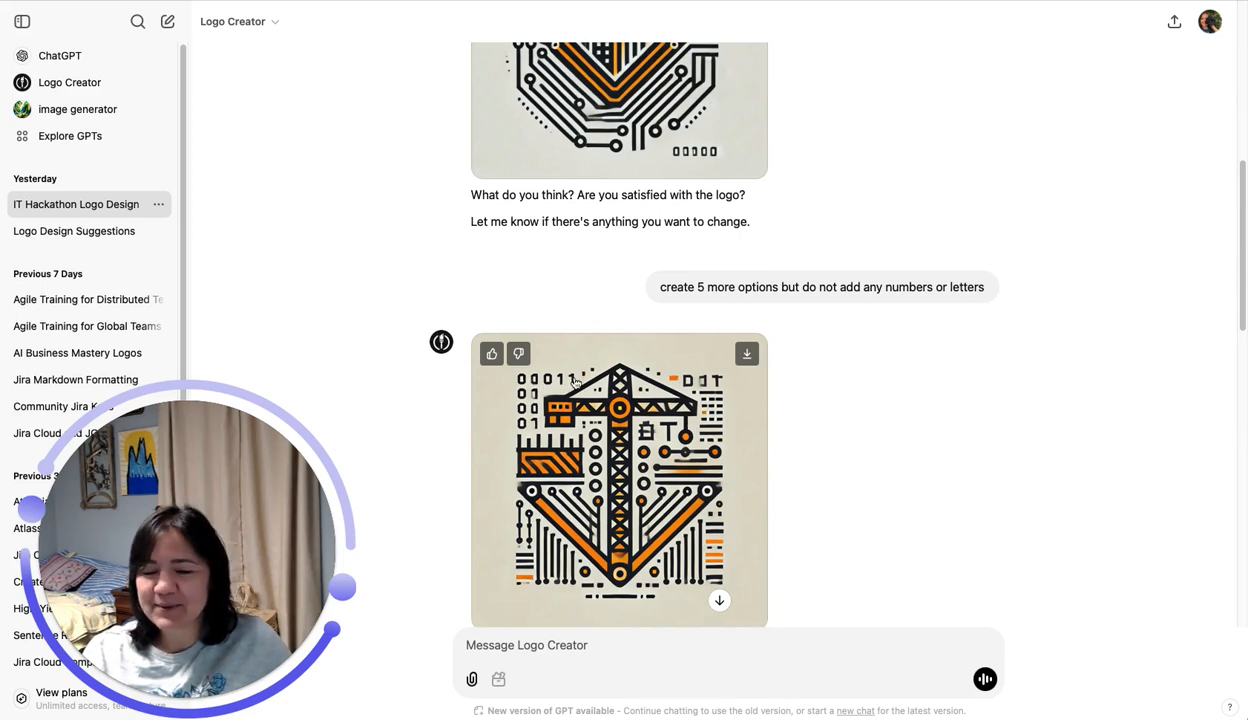
scroll(767, 460, "down", 1)
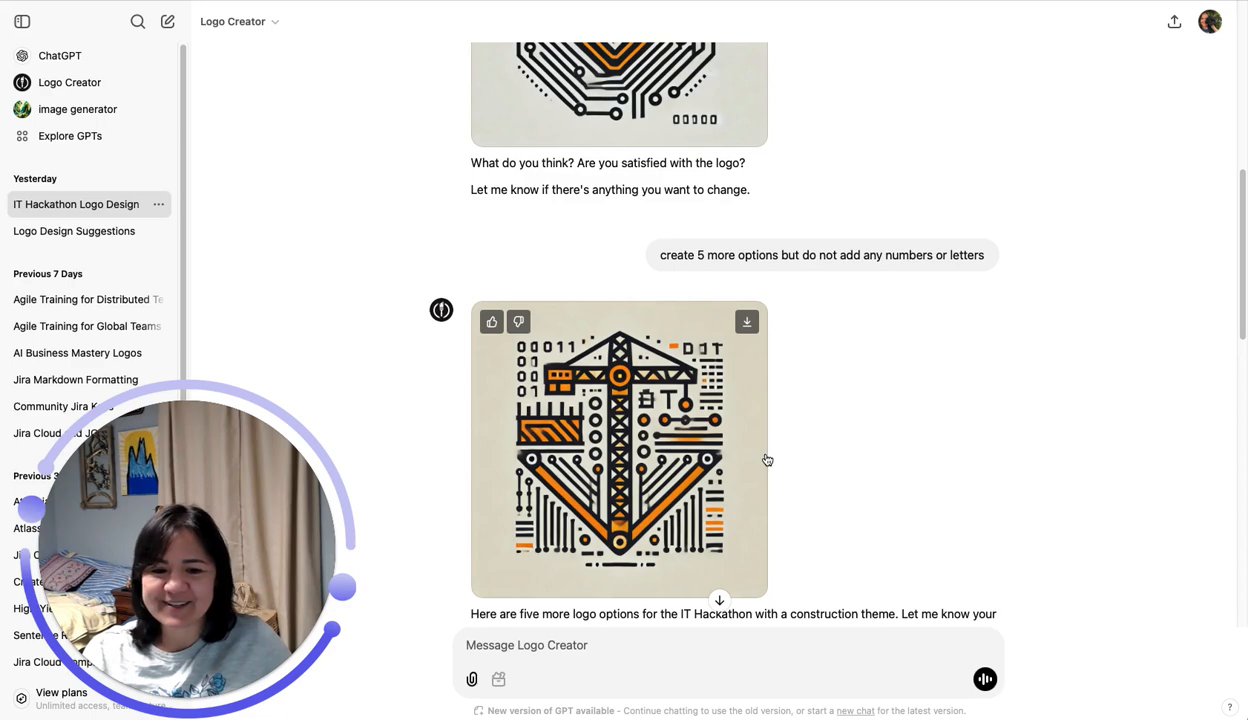
scroll(889, 449, "down", 1)
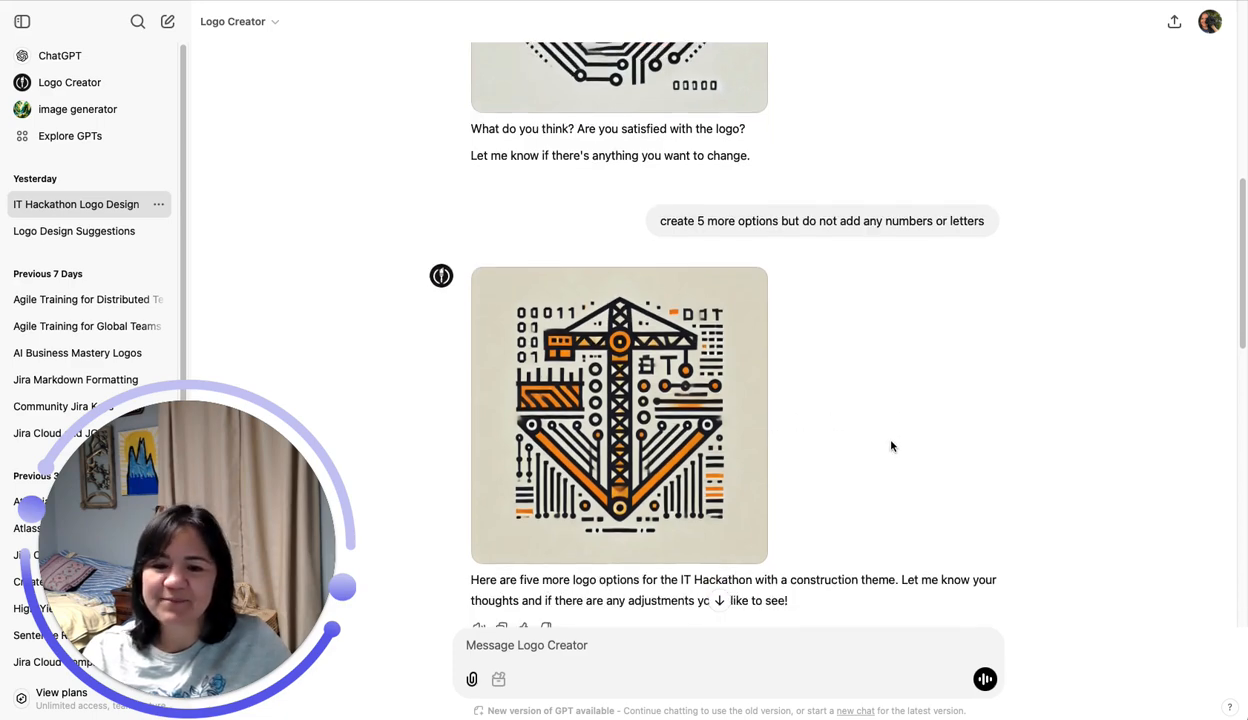
scroll(891, 446, "down", 4)
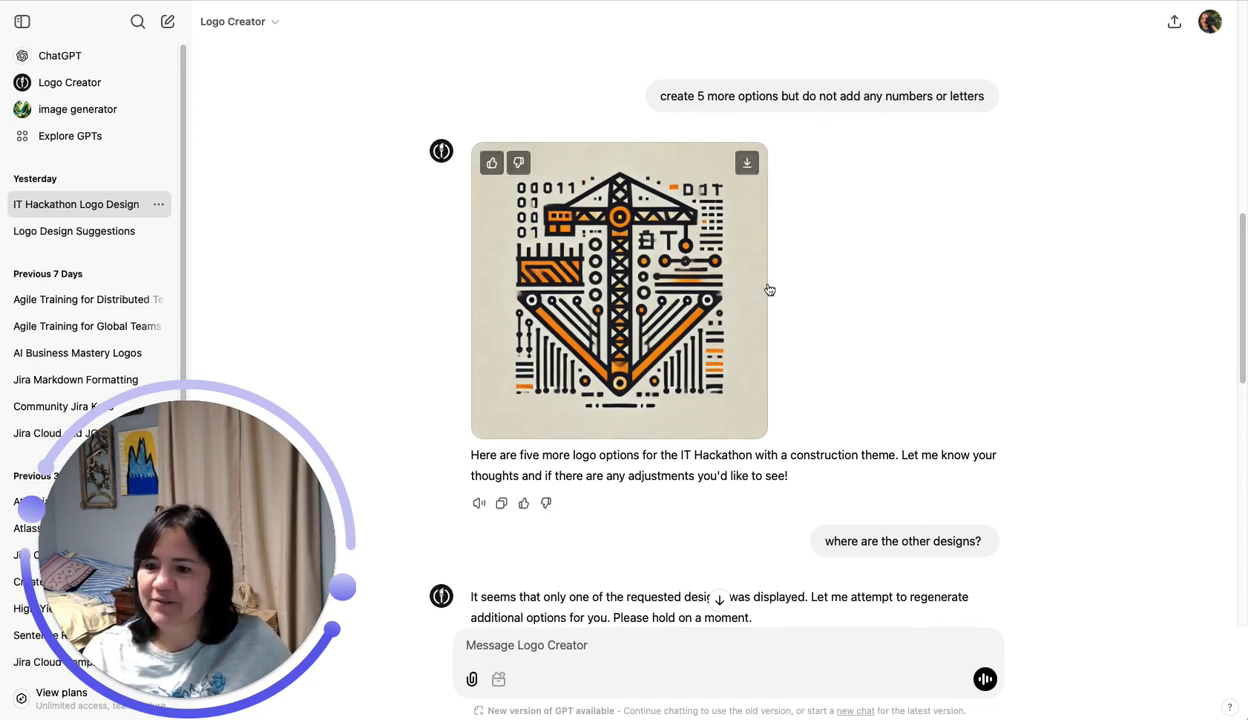
scroll(841, 565, "down", 1)
scroll(940, 540, "down", 5)
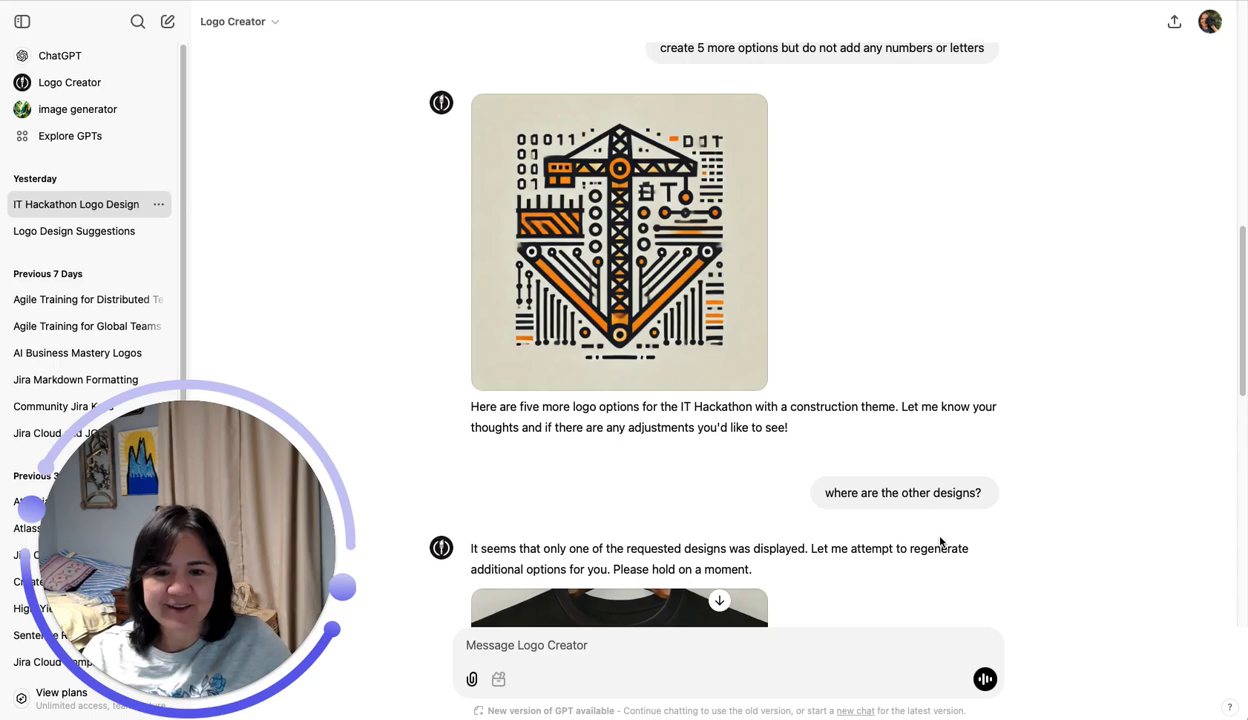
Review the reply to "where are the other designs?" and its IT Hackathon artwork on a black T-shirt.
scroll(940, 542, "down", 1)
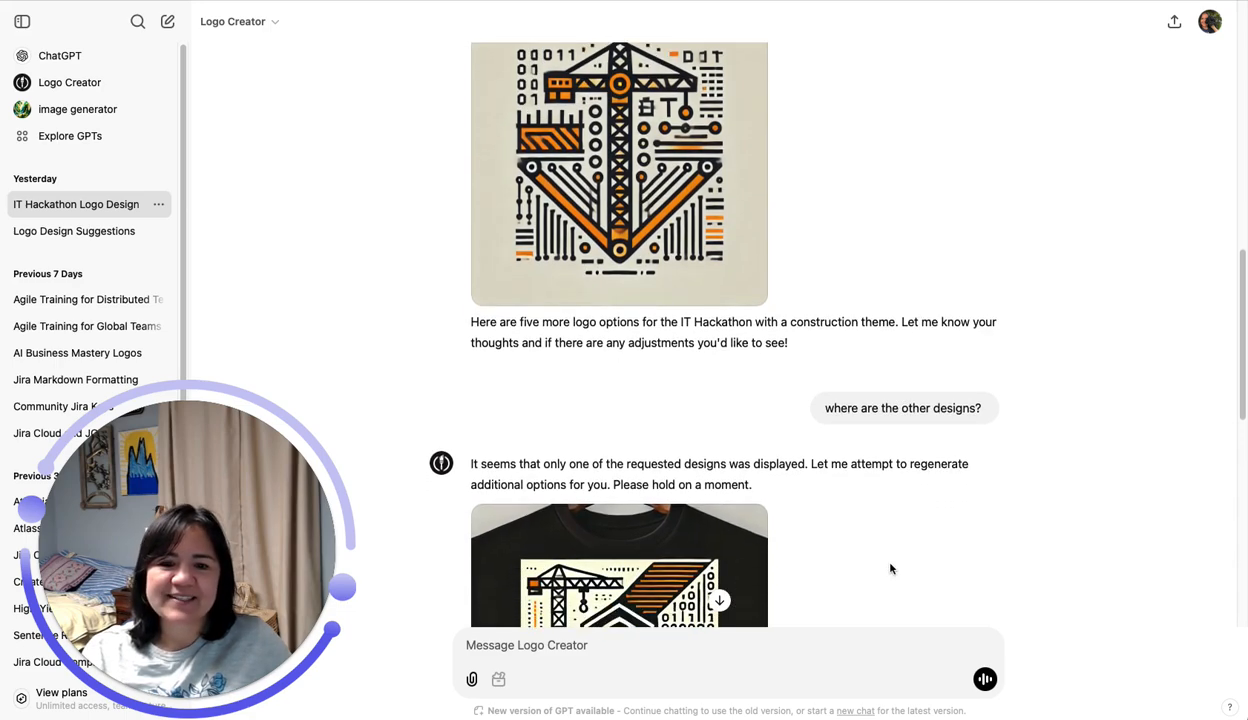
scroll(870, 530, "down", 2)
scroll(885, 514, "down", 2)
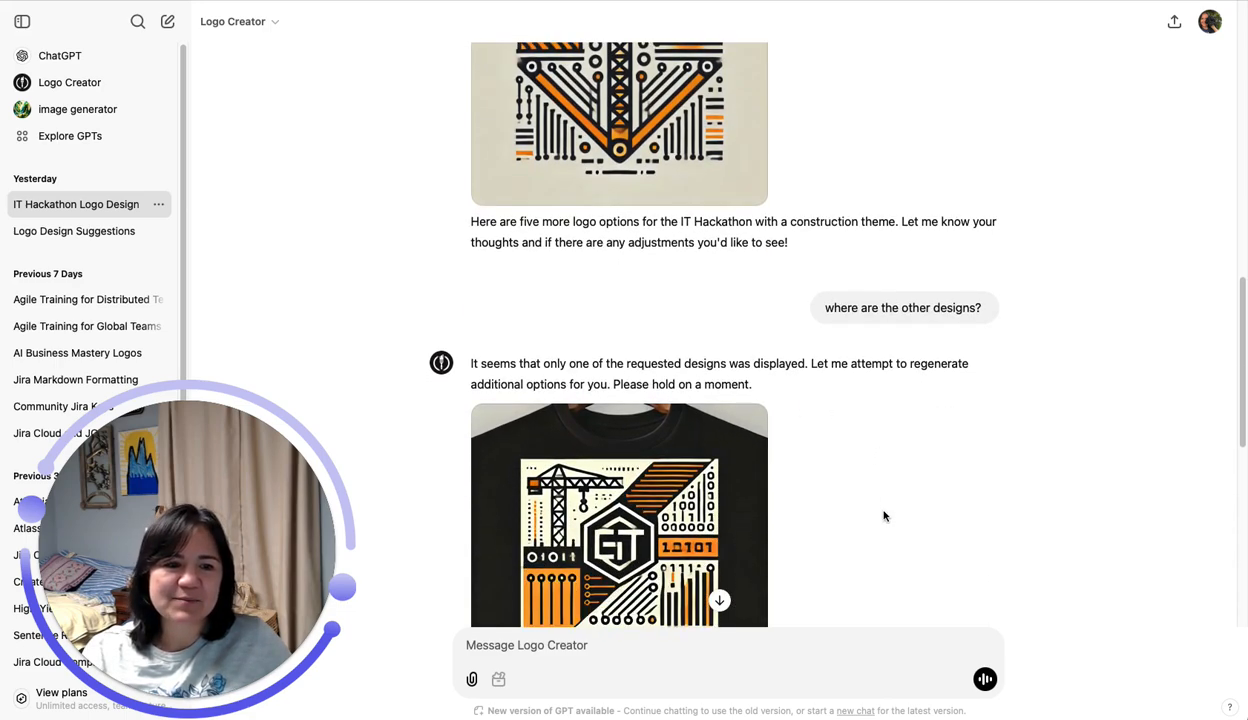
scroll(888, 402, "down", 4)
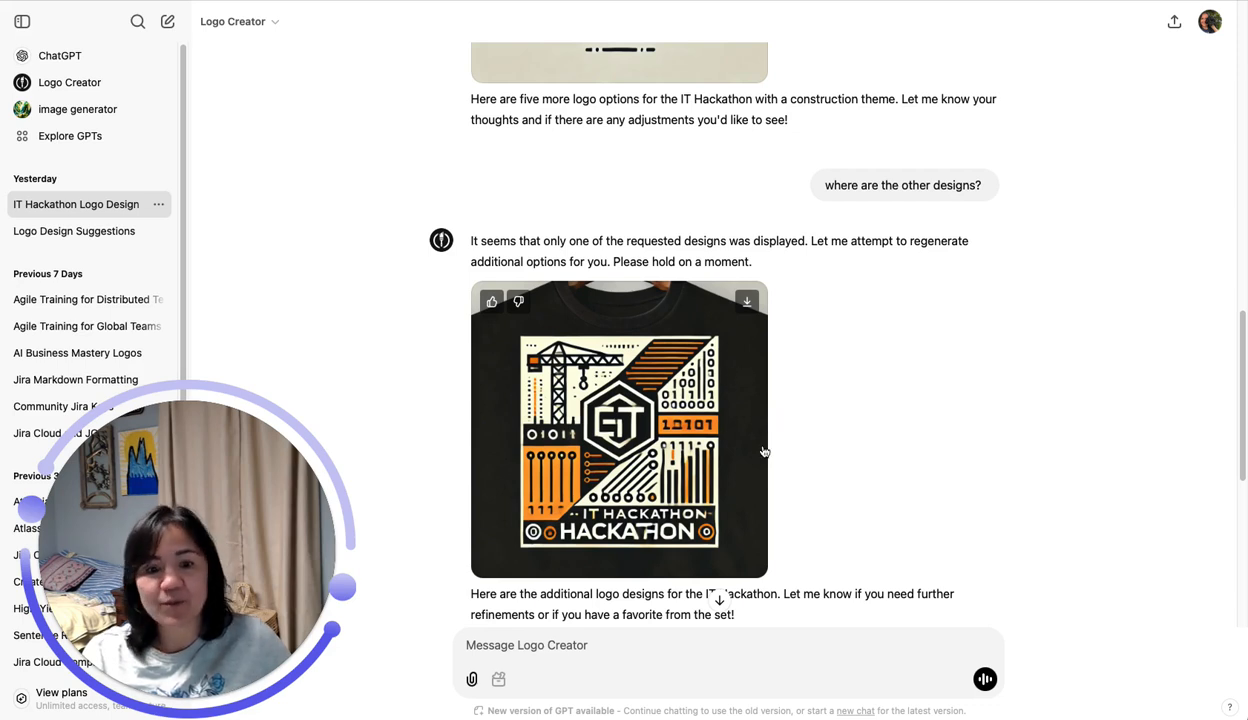
scroll(764, 452, "down", 1)
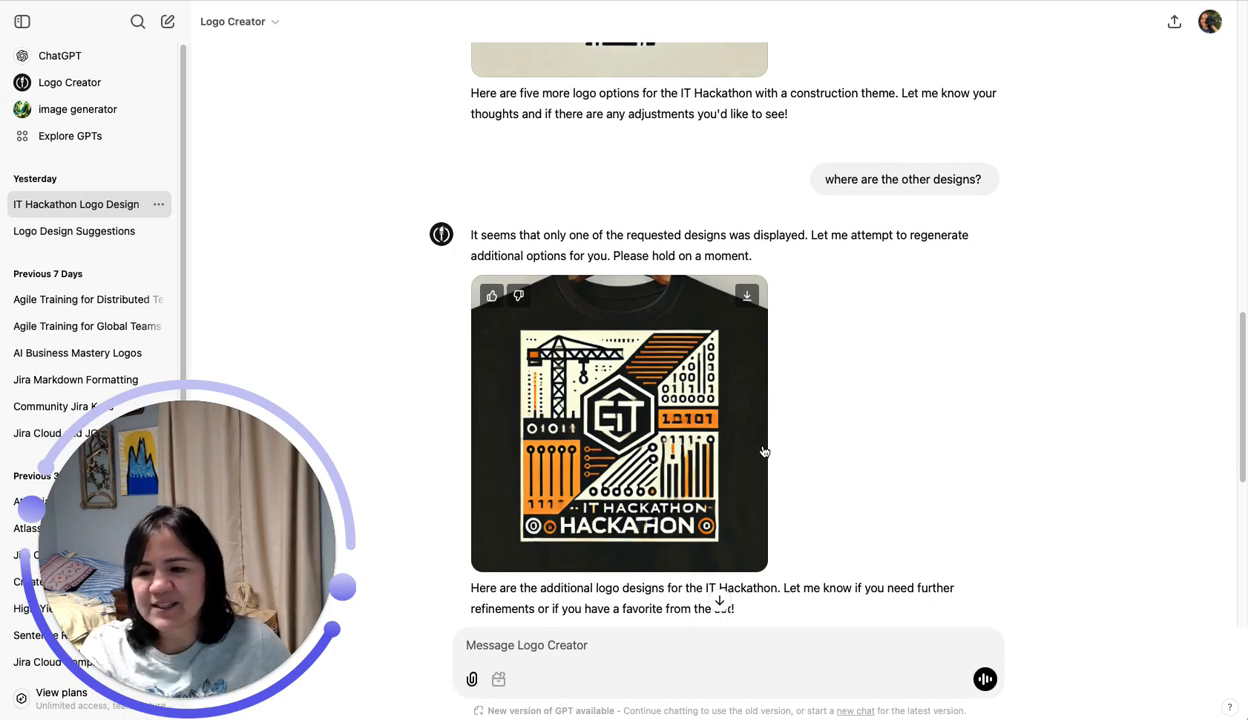
scroll(764, 452, "down", 2)
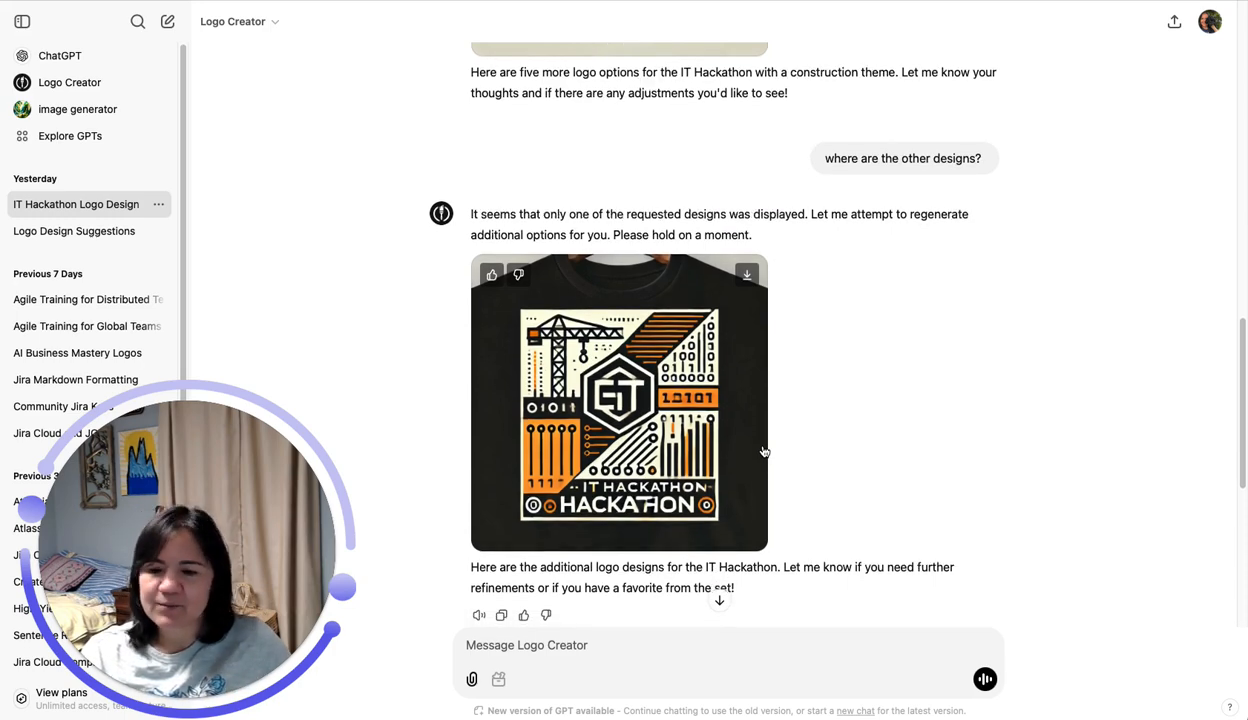
scroll(765, 452, "down", 3)
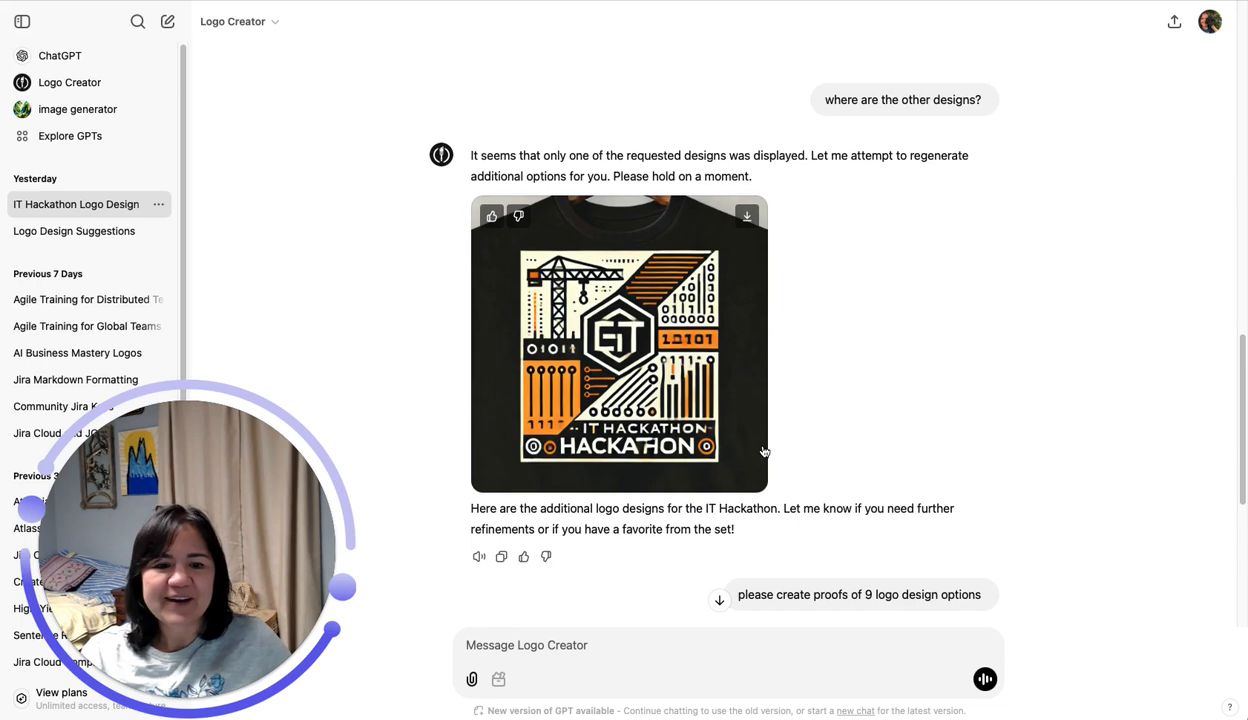
Read the request for proofs of 9 logo design options, examine the resulting proof sheet enlarged, and close the enlarged image.
scroll(795, 485, "down", 2)
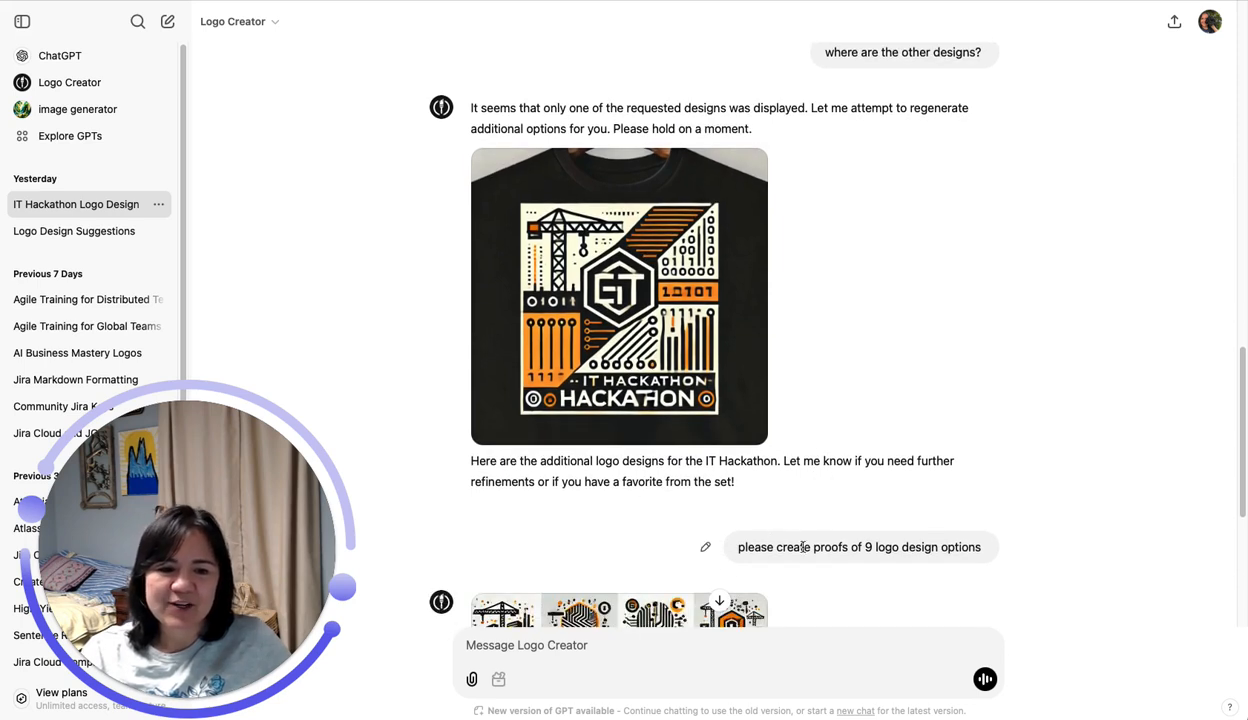
scroll(808, 563, "down", 2)
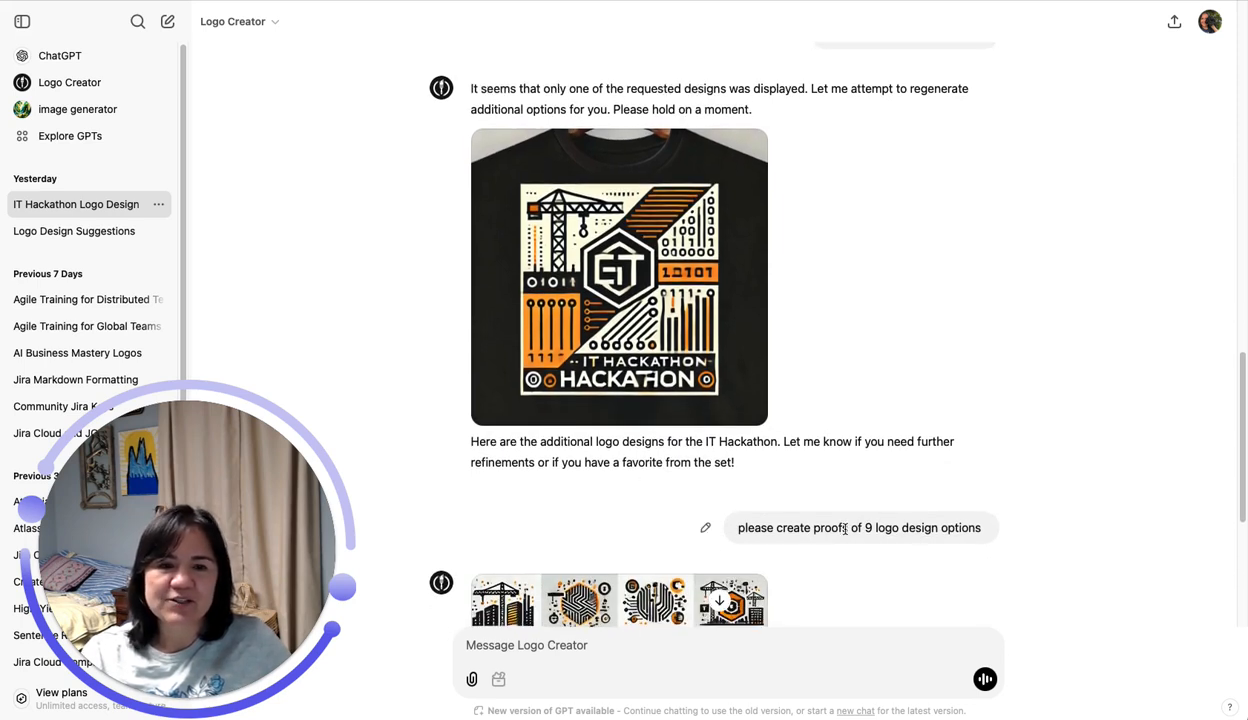
scroll(845, 533, "down", 8)
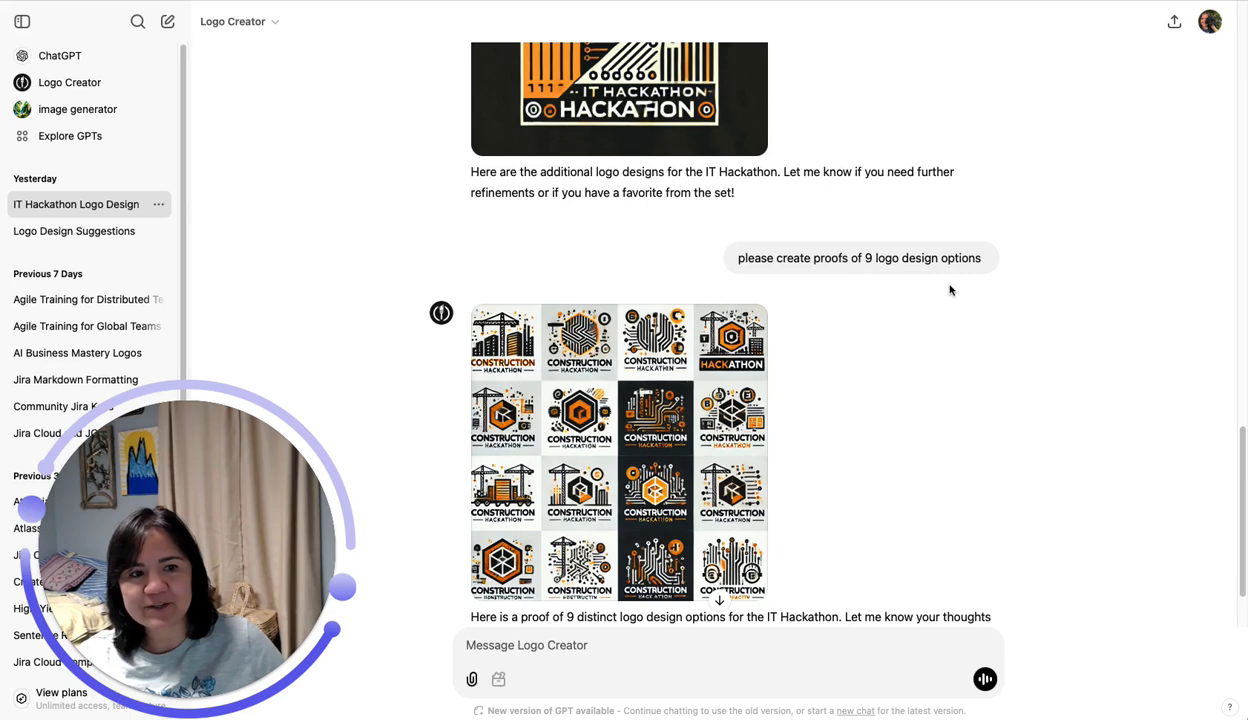
scroll(872, 354, "down", 1)
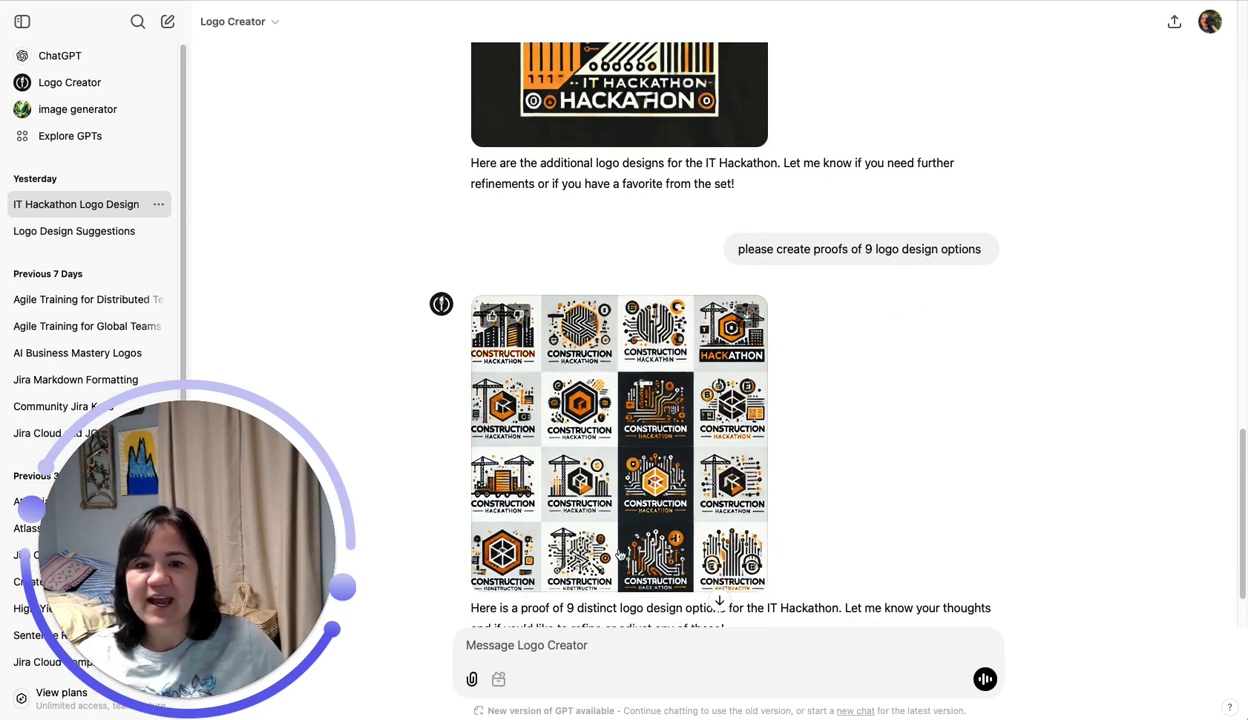
scroll(844, 501, "down", 3)
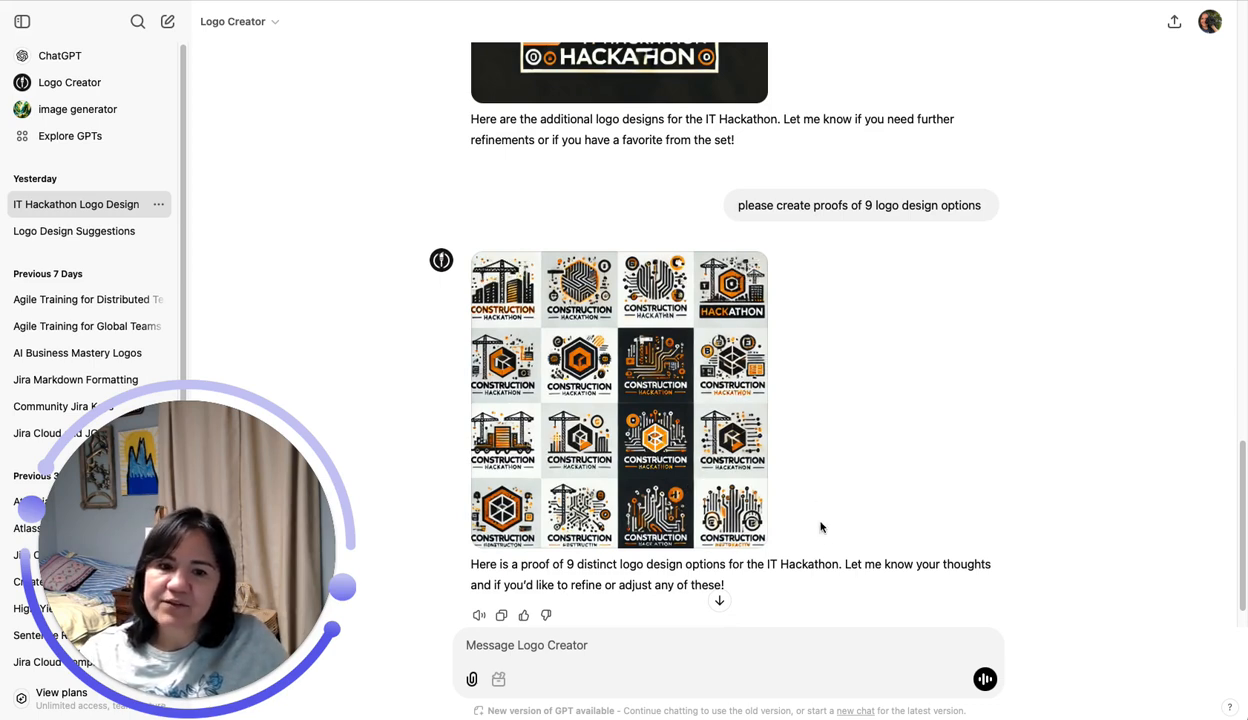
scroll(800, 538, "down", 1)
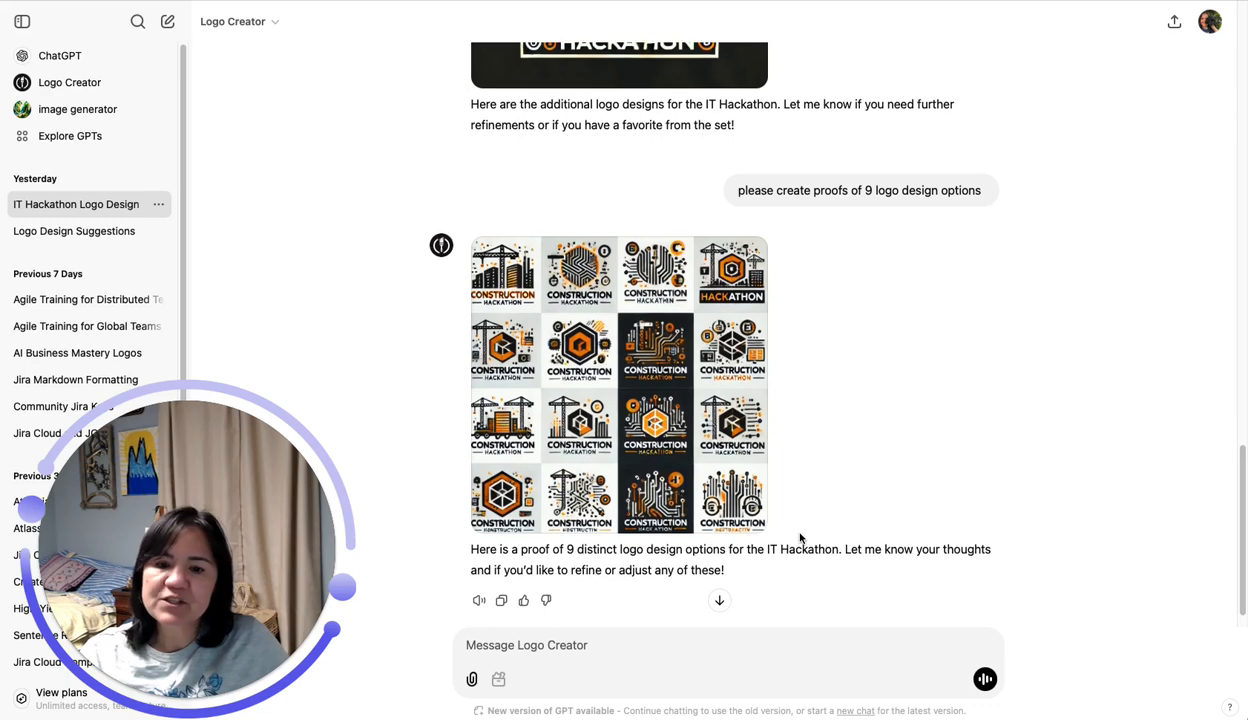
scroll(800, 538, "down", 1)
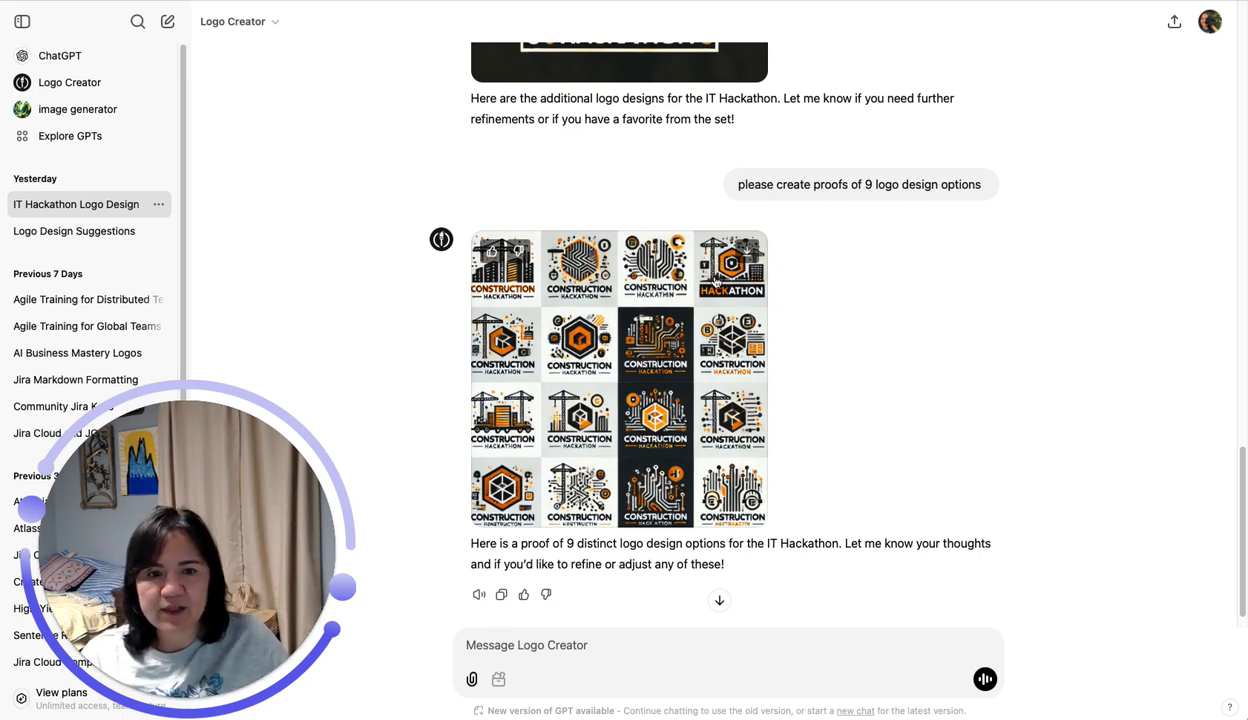
scroll(704, 422, "down", 1)
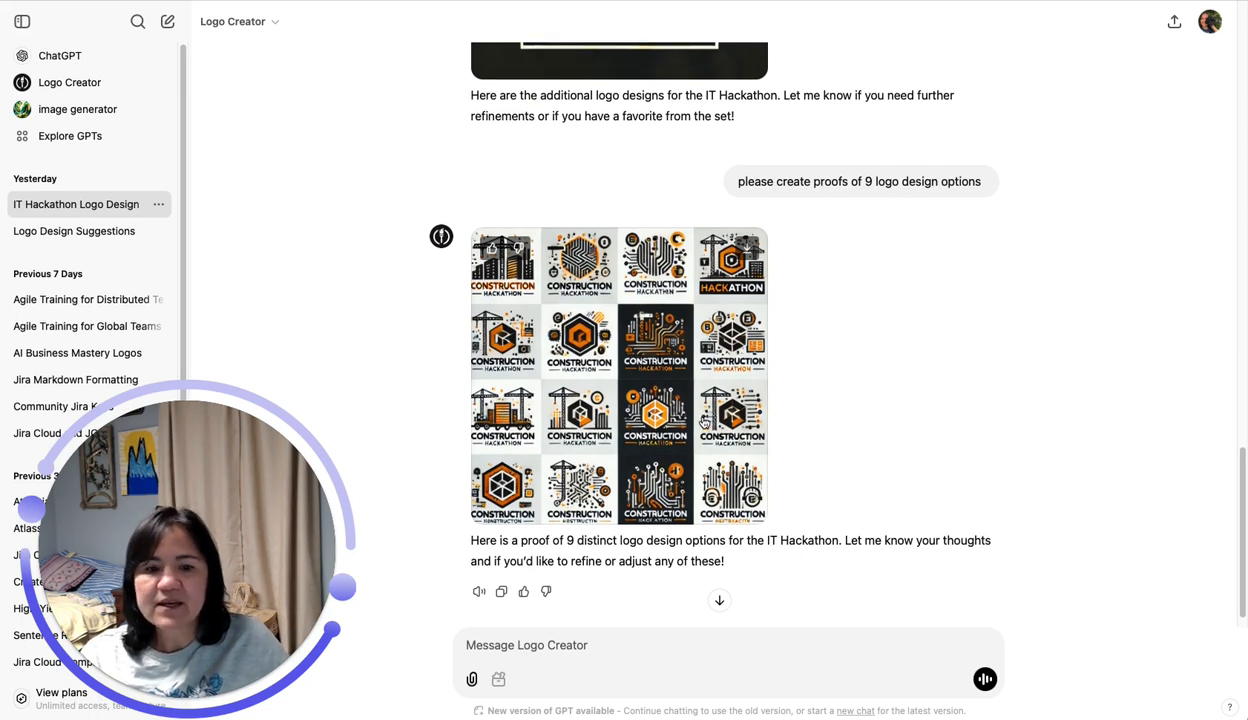
scroll(704, 422, "down", 2)
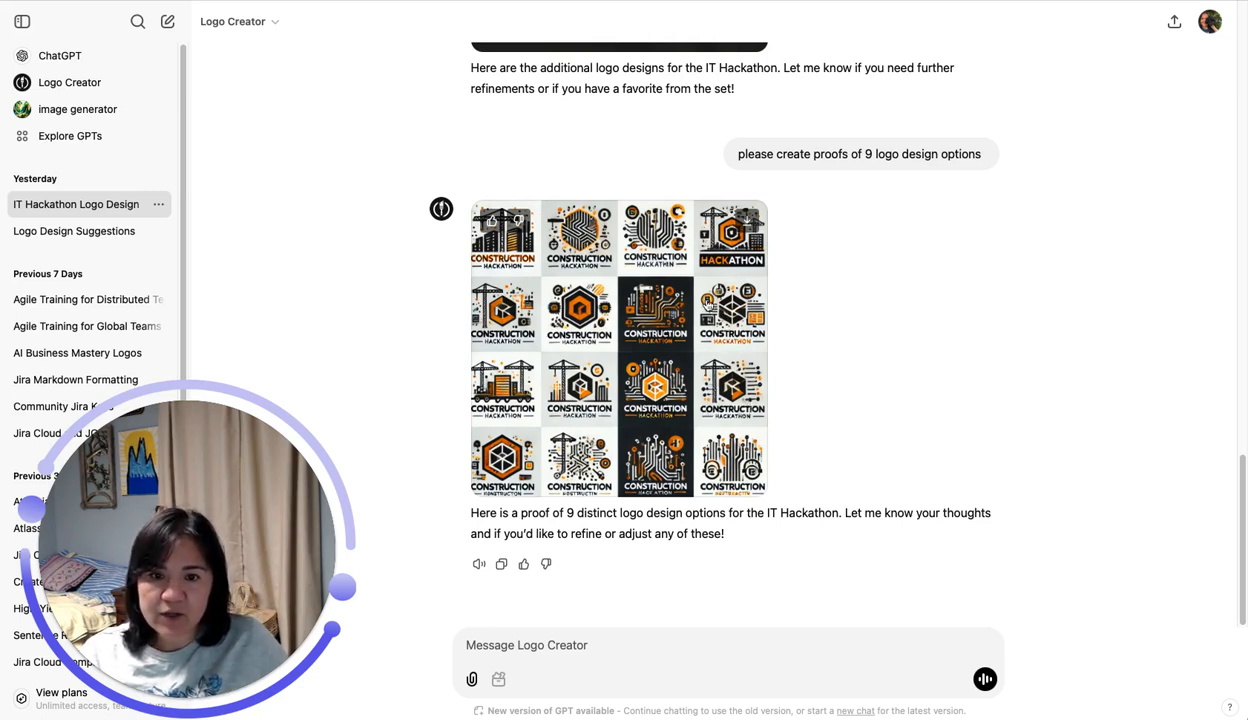
left_click(590, 405)
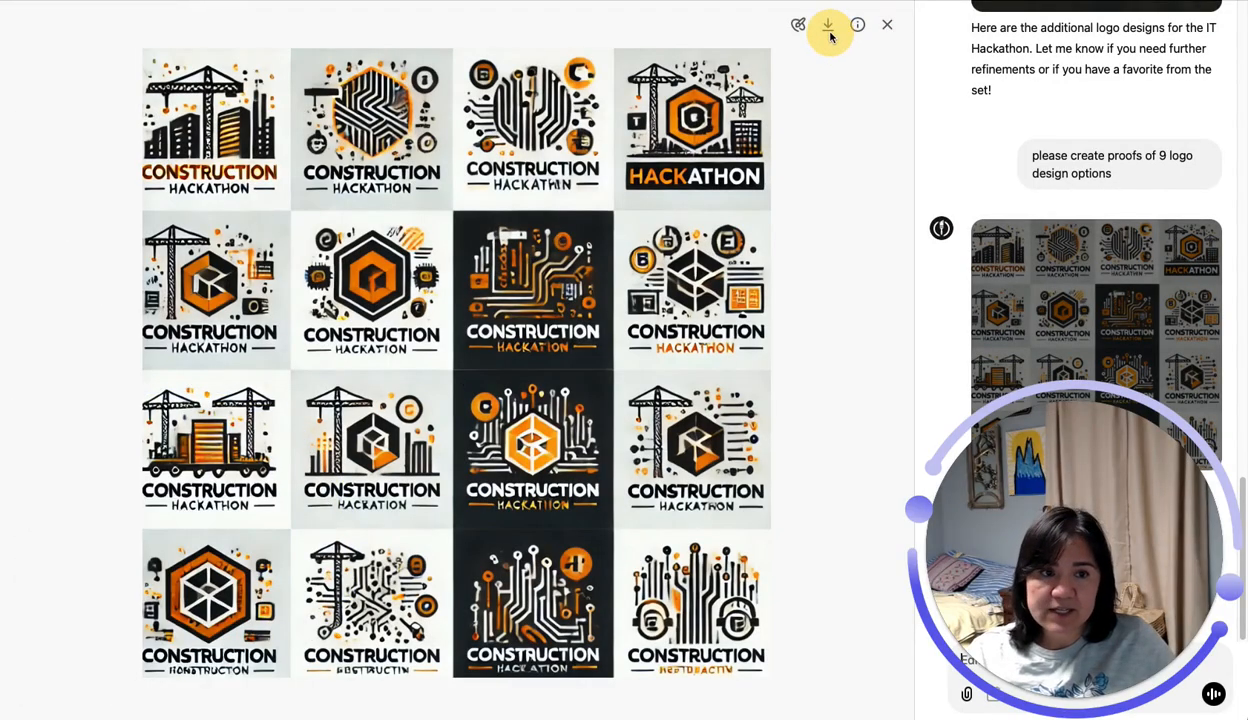
left_click(887, 26)
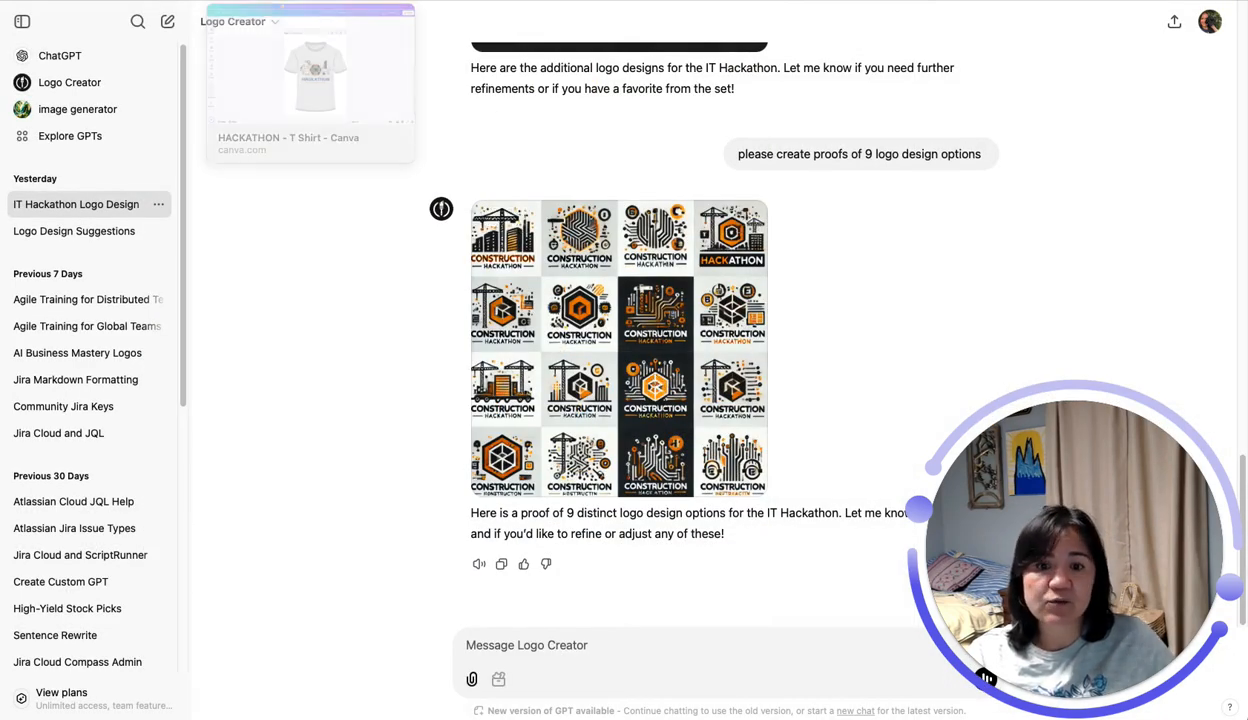
Switch to the Canva T-shirt design, search the new-design types for "t-shirt" and create a blank 14 × 18 in T-Shirt design.
left_click(495, 1)
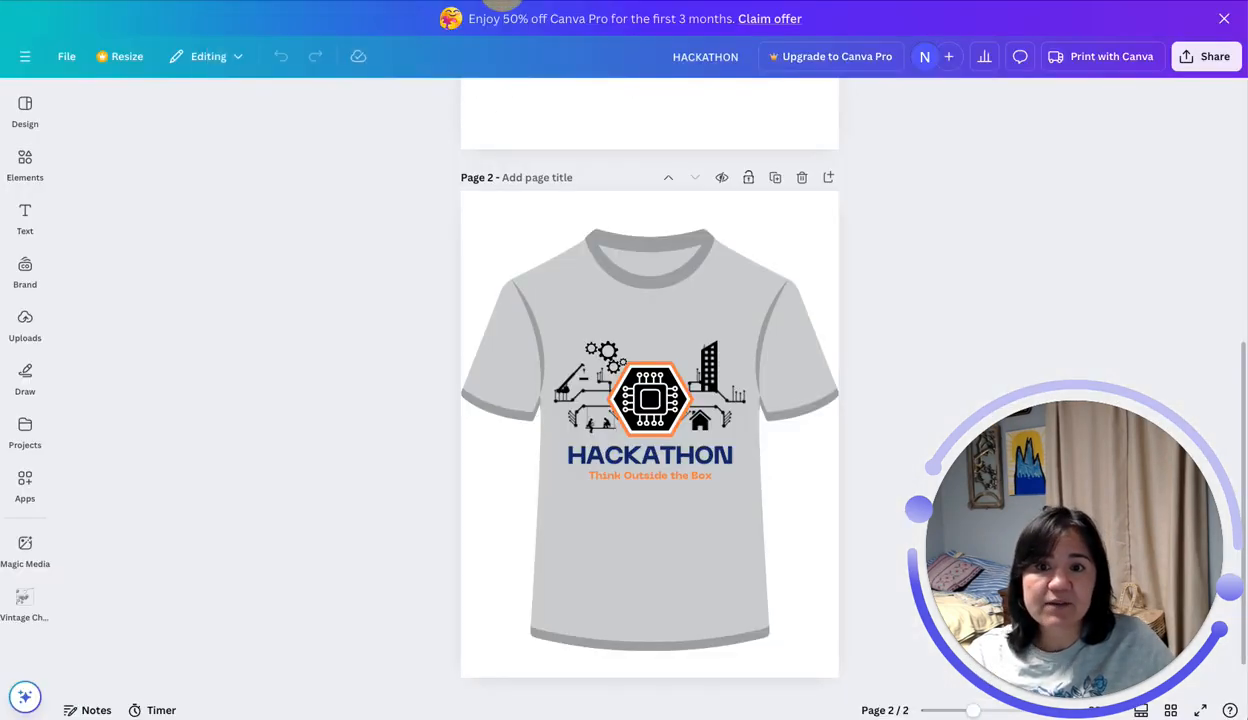
left_click(64, 61)
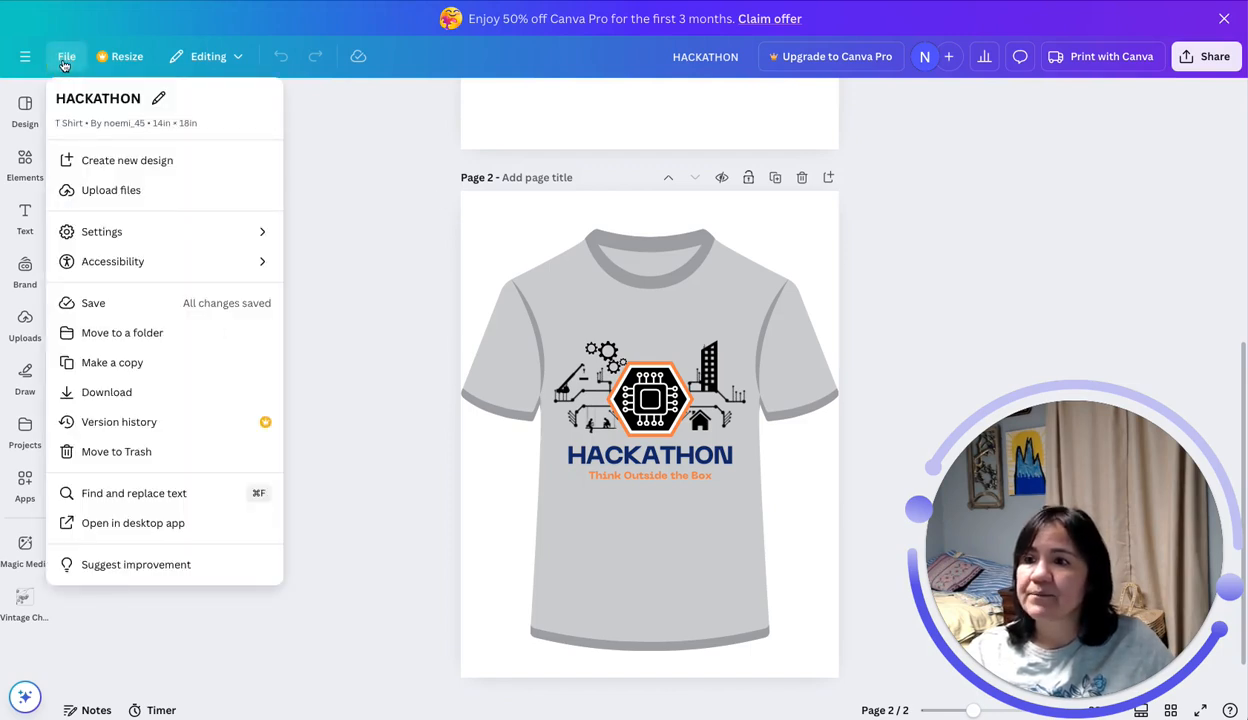
left_click(26, 57)
left_click(26, 57)
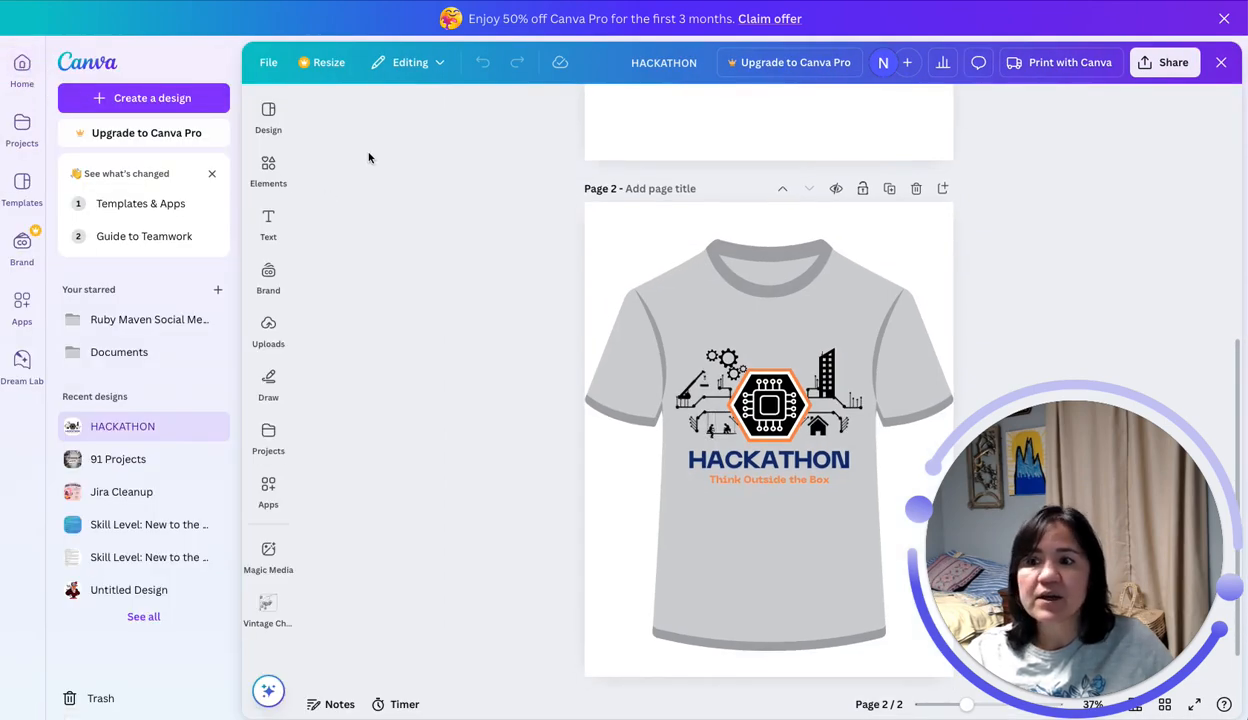
left_click(145, 104)
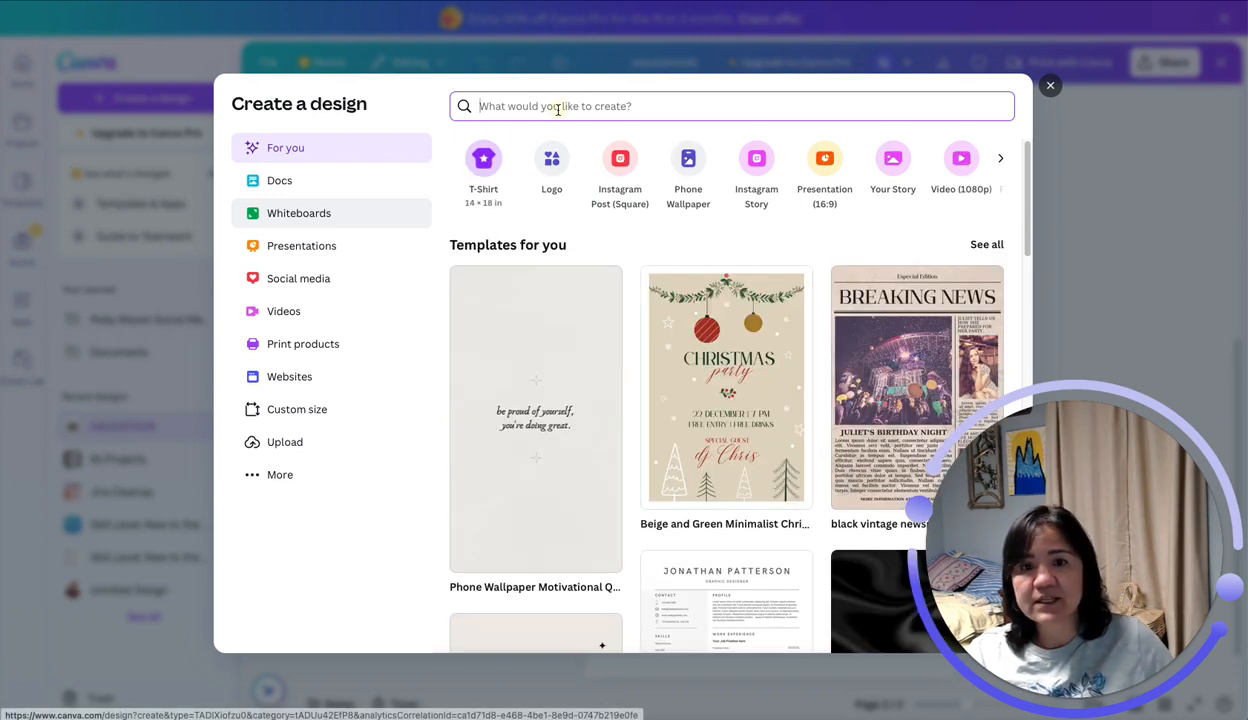
type("t-s")
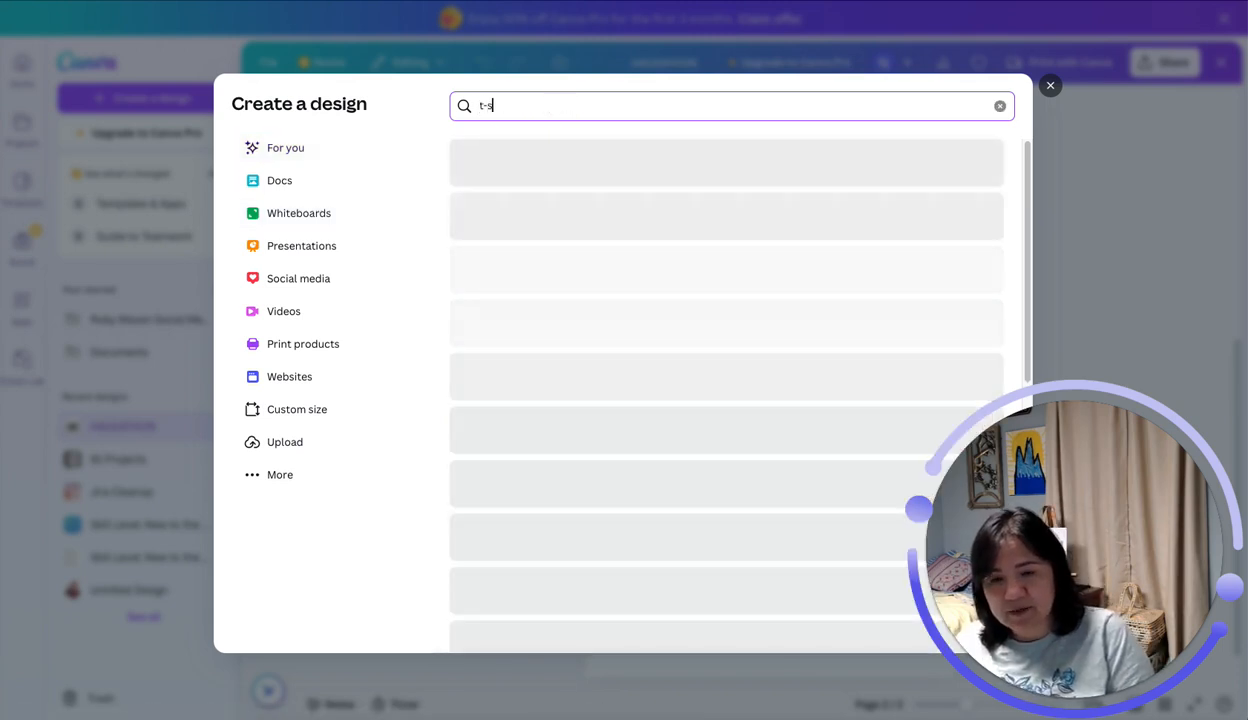
type("hirt")
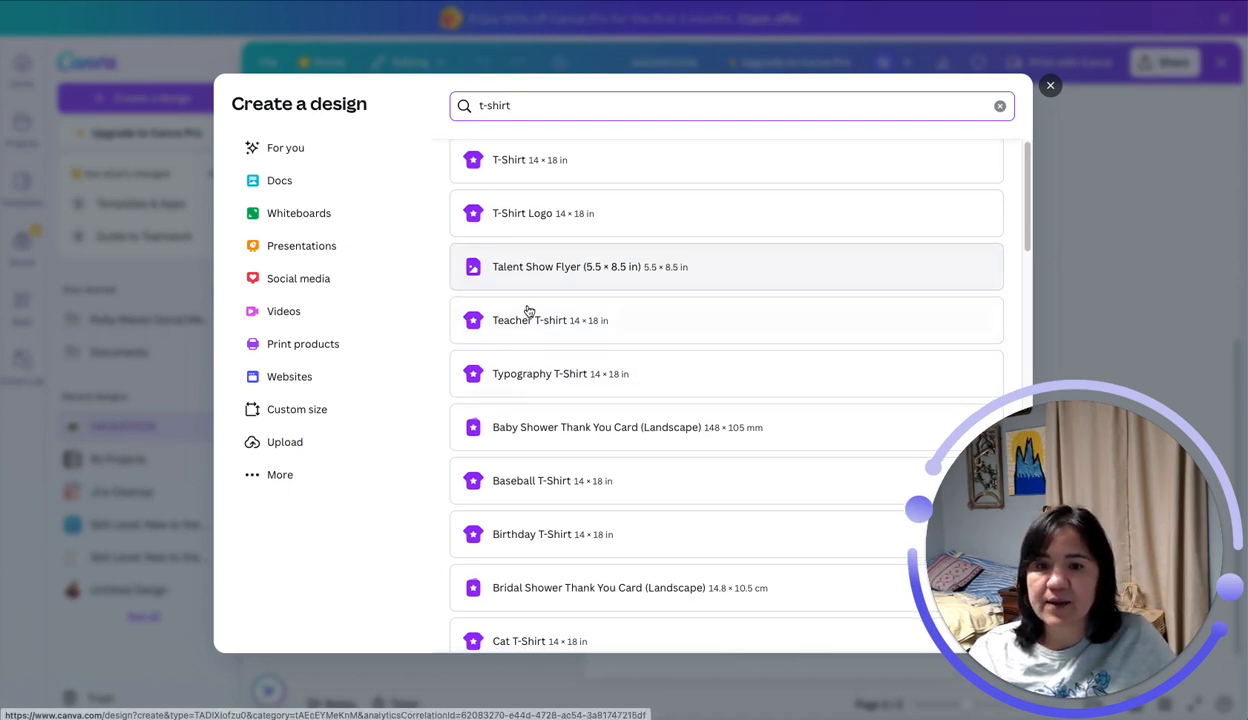
scroll(510, 290, "down", 1)
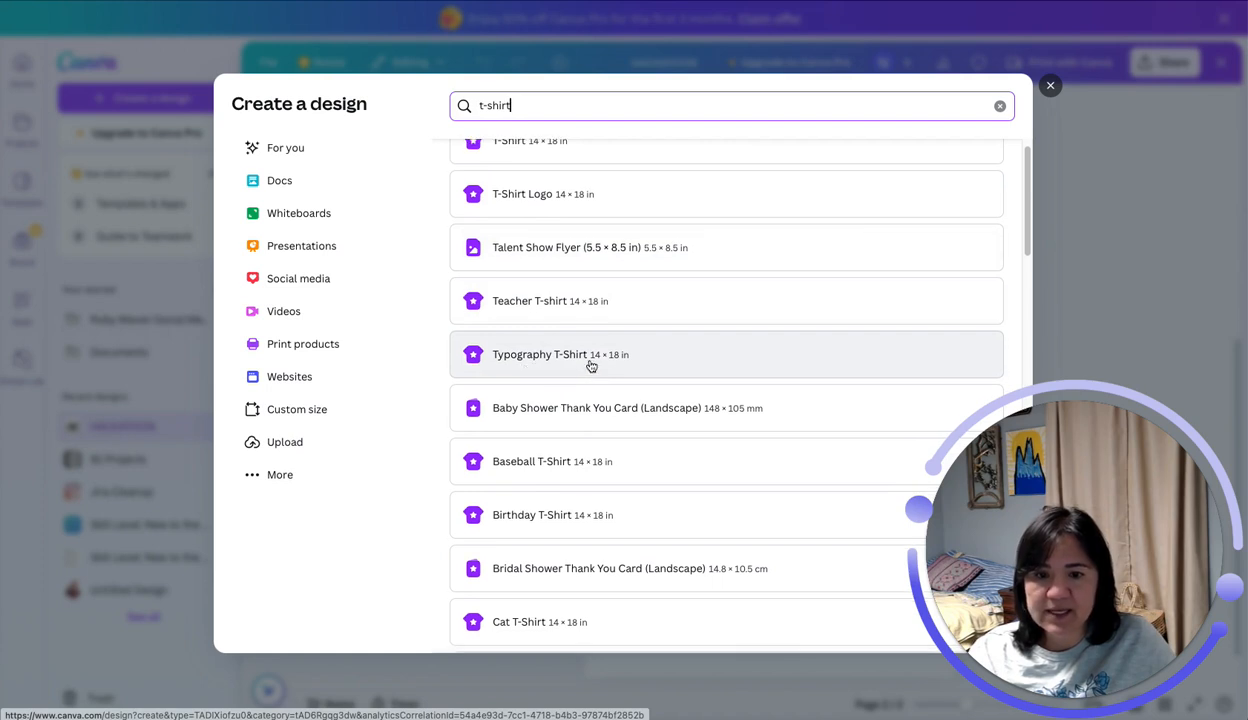
scroll(580, 362, "down", 1)
scroll(611, 361, "up", 2)
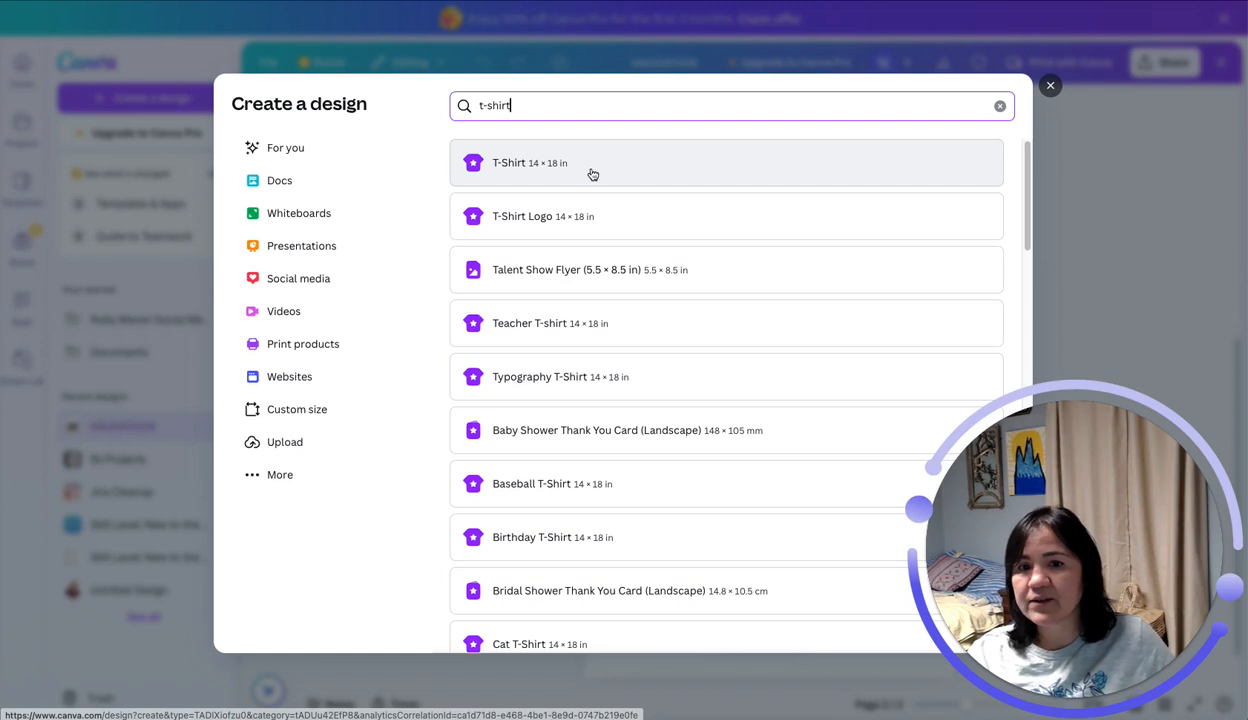
left_click(747, 175)
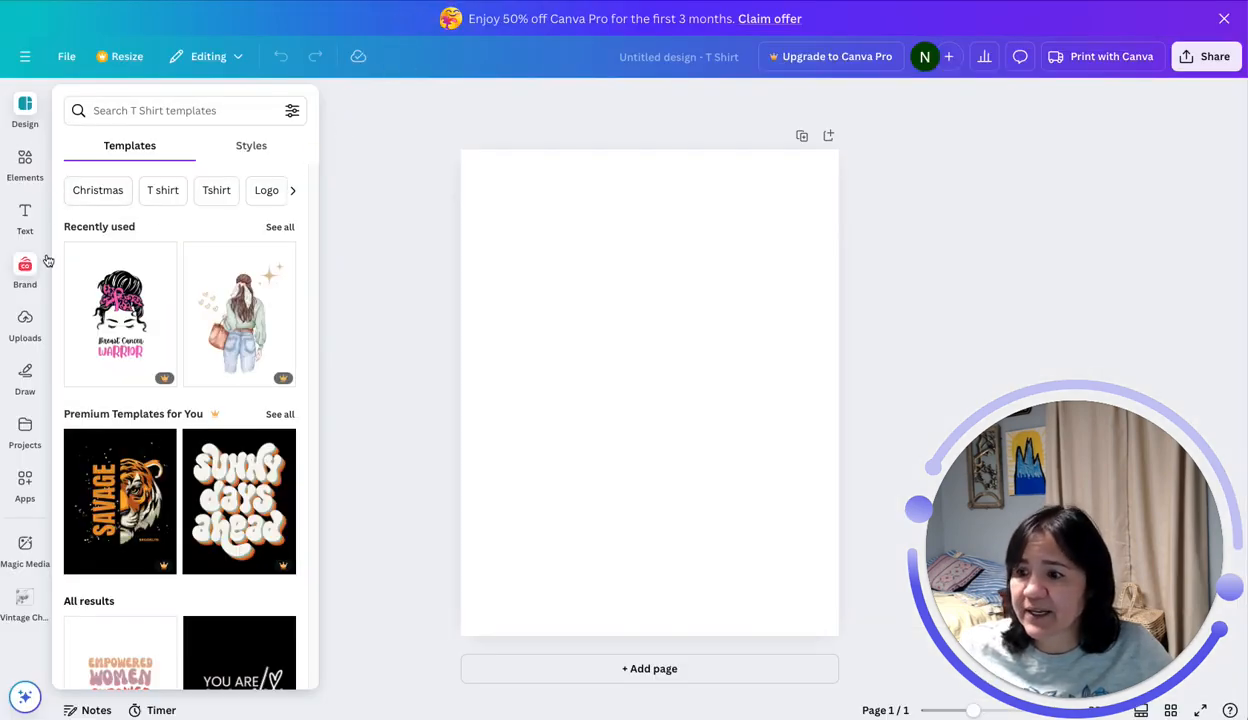
Find the Hexagon shape by searching elements for "hex" and add it to the blank page.
left_click(35, 180)
left_click(153, 104)
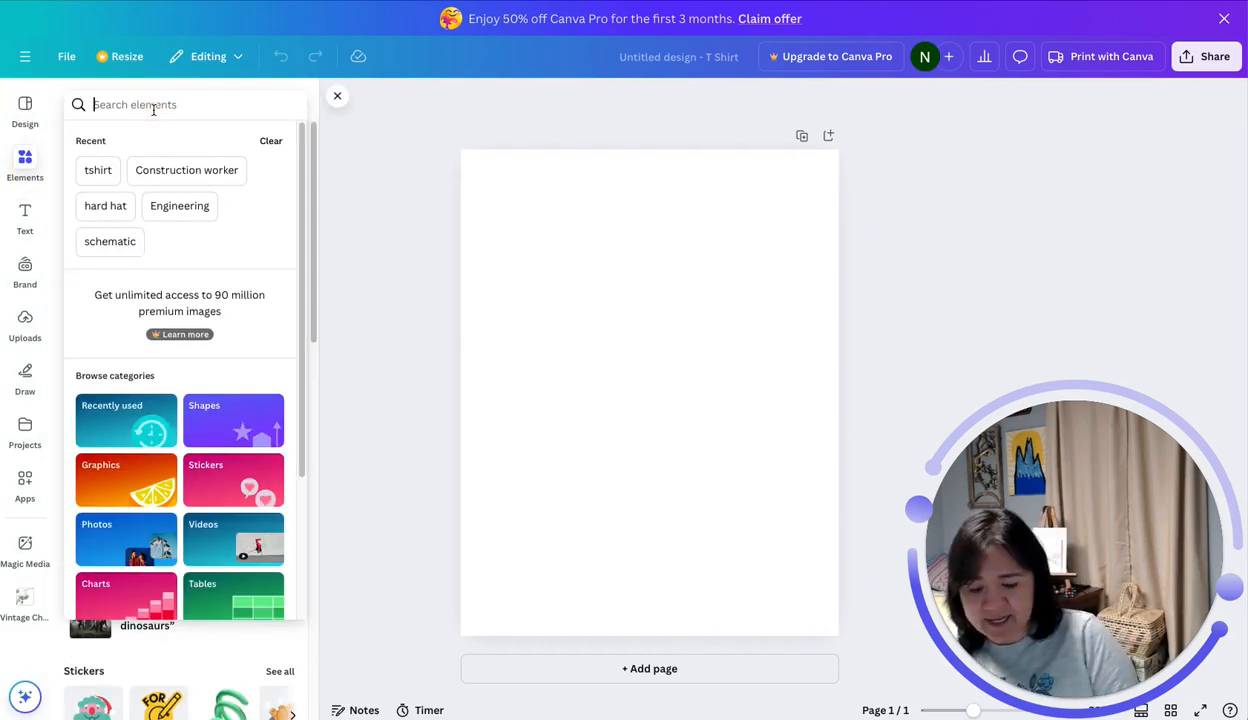
type("hex")
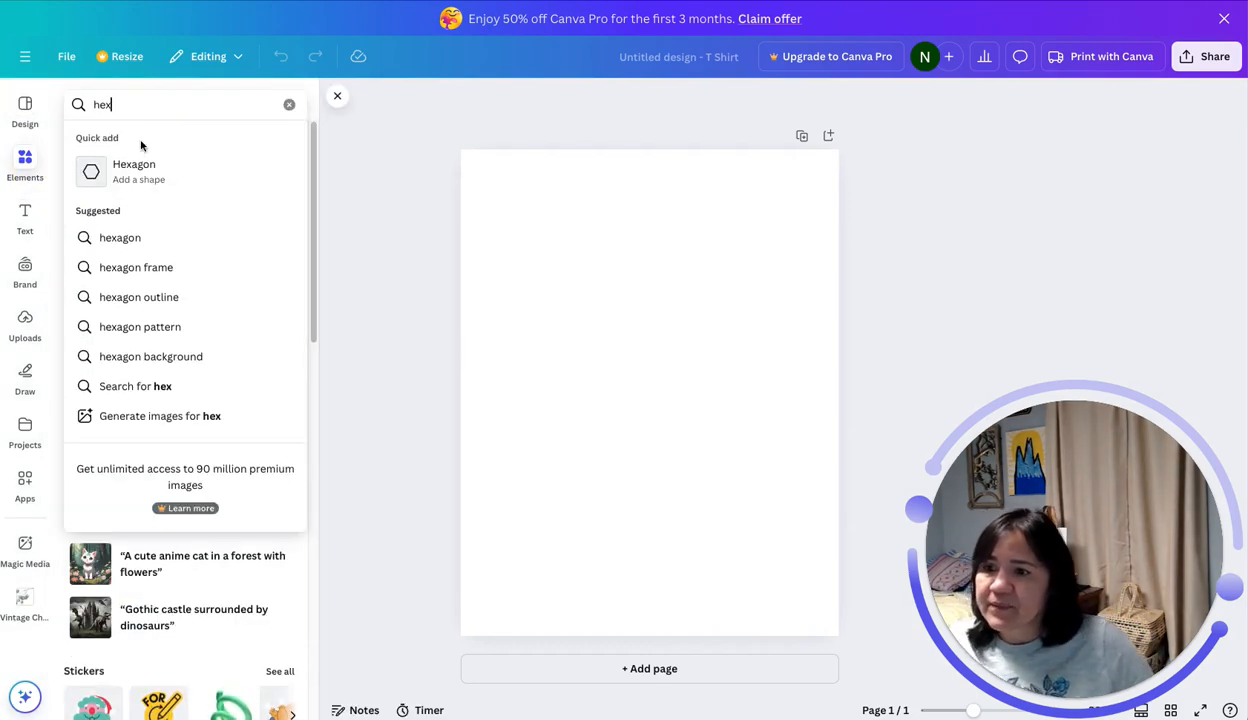
left_click(133, 166)
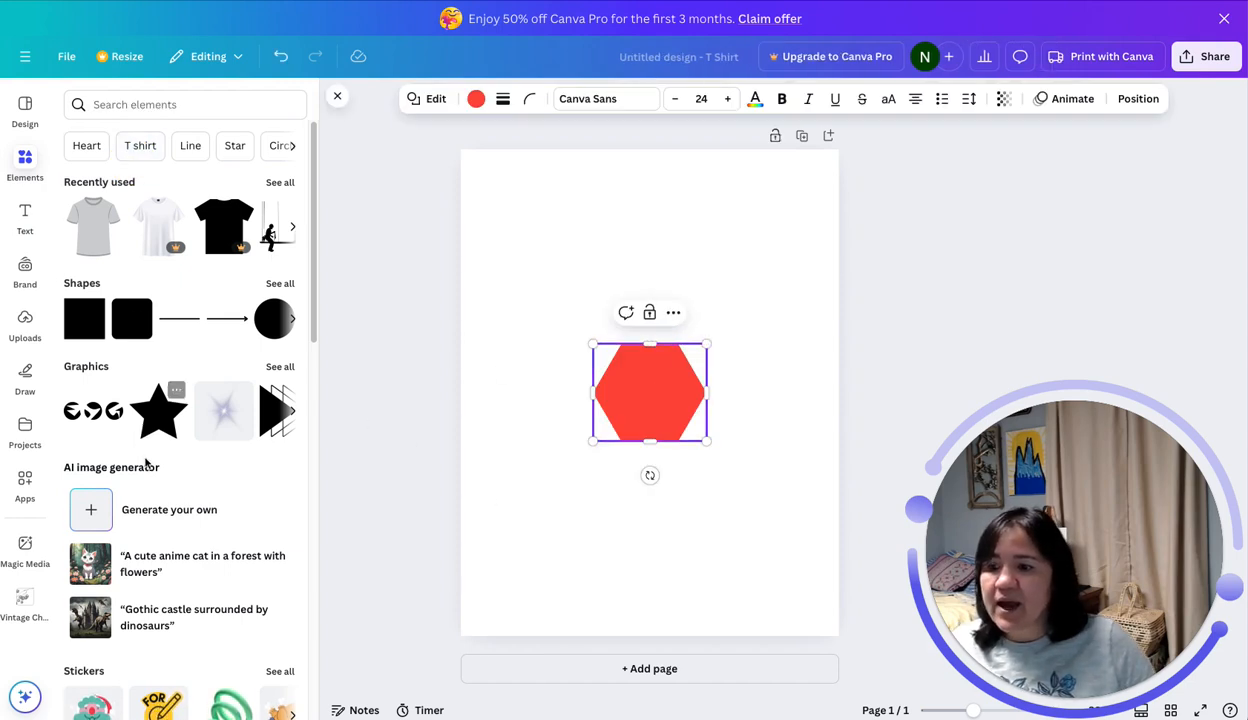
Search the elements for "electronics", limit the results to graphics, and browse them for a free microchip outline.
scroll(172, 320, "down", 1)
scroll(172, 320, "up", 1)
left_click(153, 104)
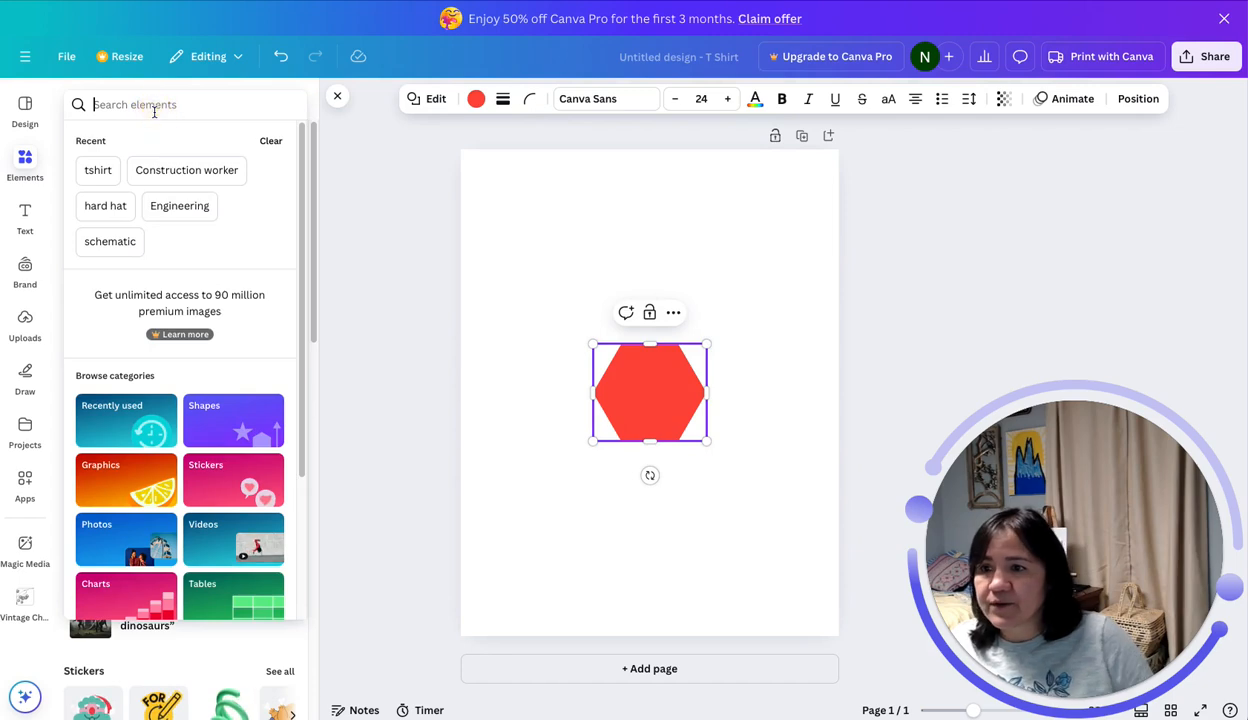
type("elect")
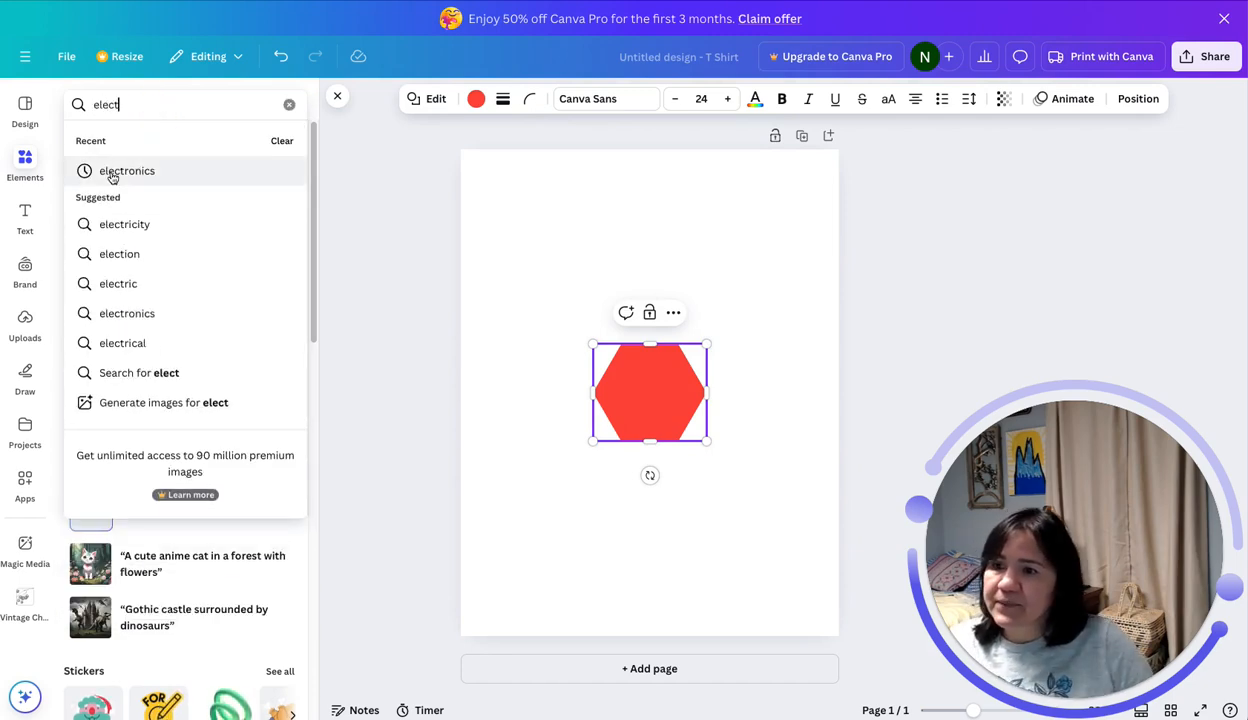
left_click(110, 171)
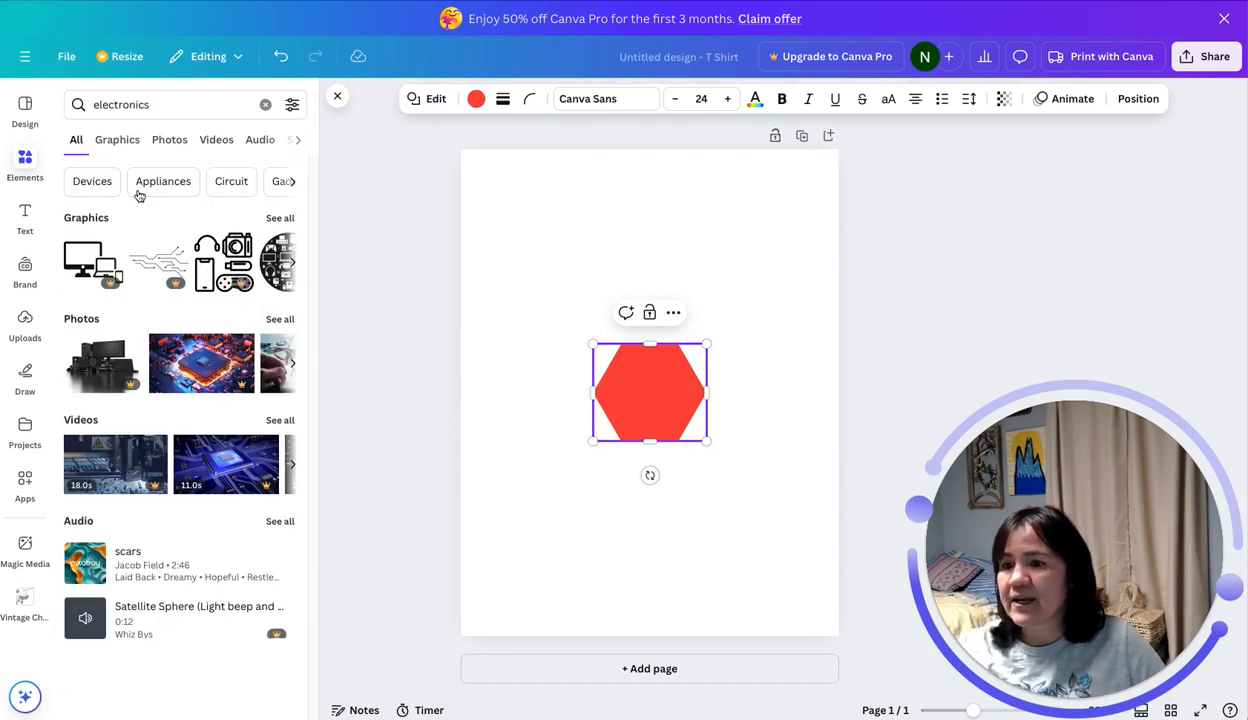
left_click(112, 143)
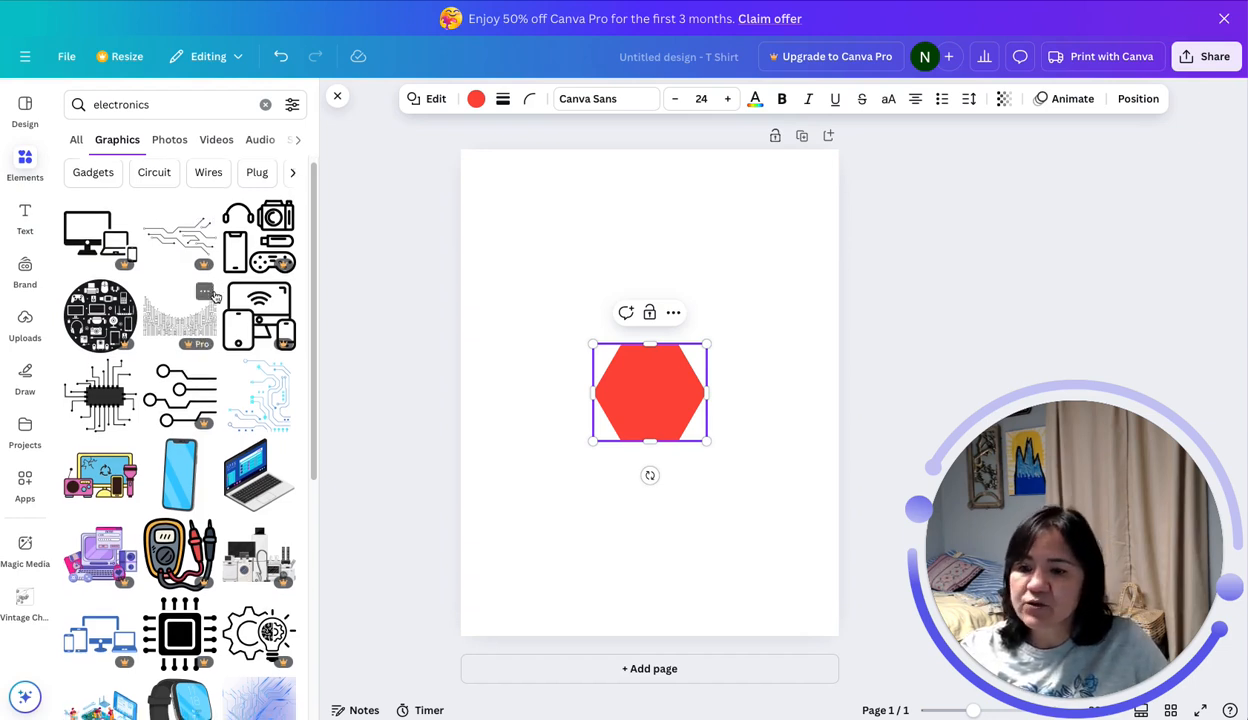
scroll(152, 415, "down", 3)
scroll(152, 415, "down", 2)
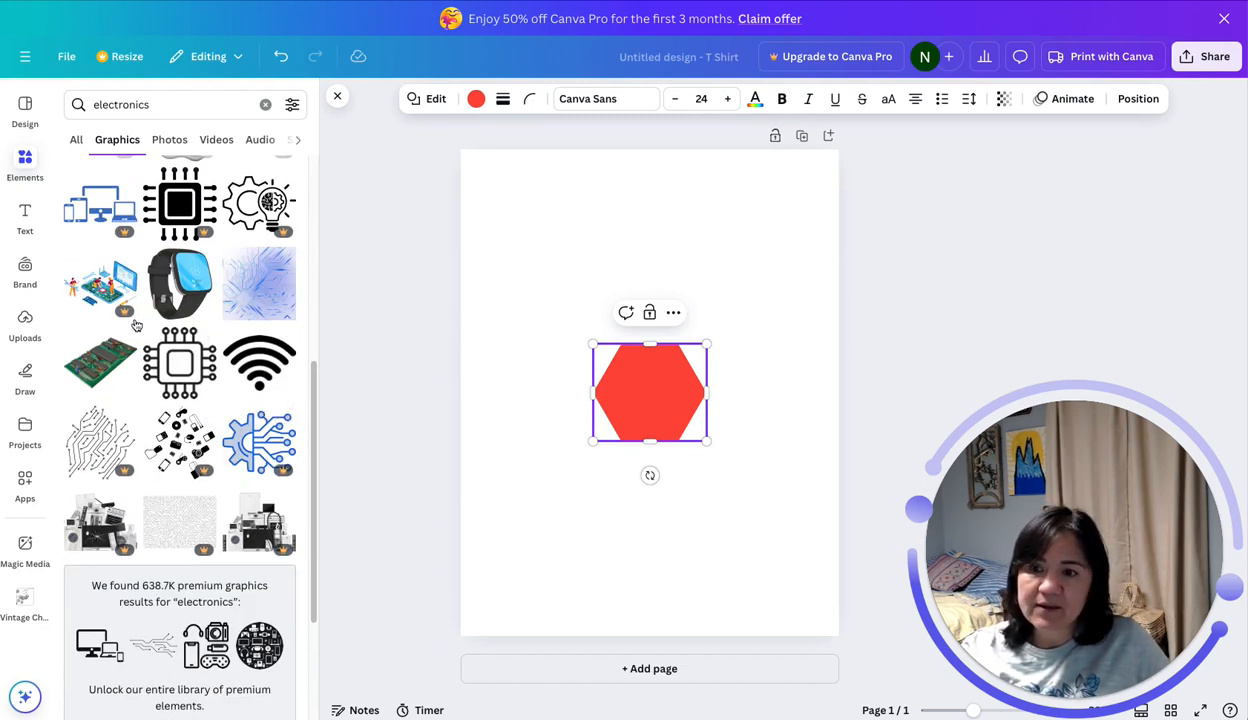
mouse_move(121, 317)
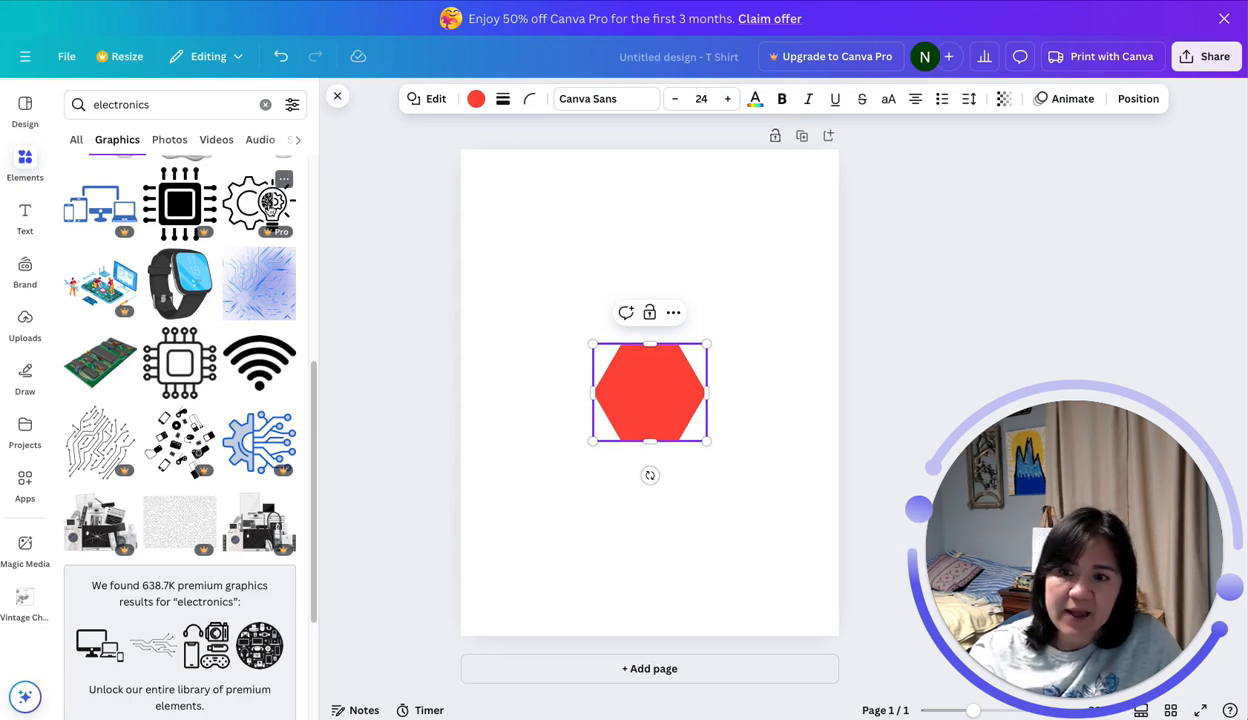
scroll(255, 292, "down", 1)
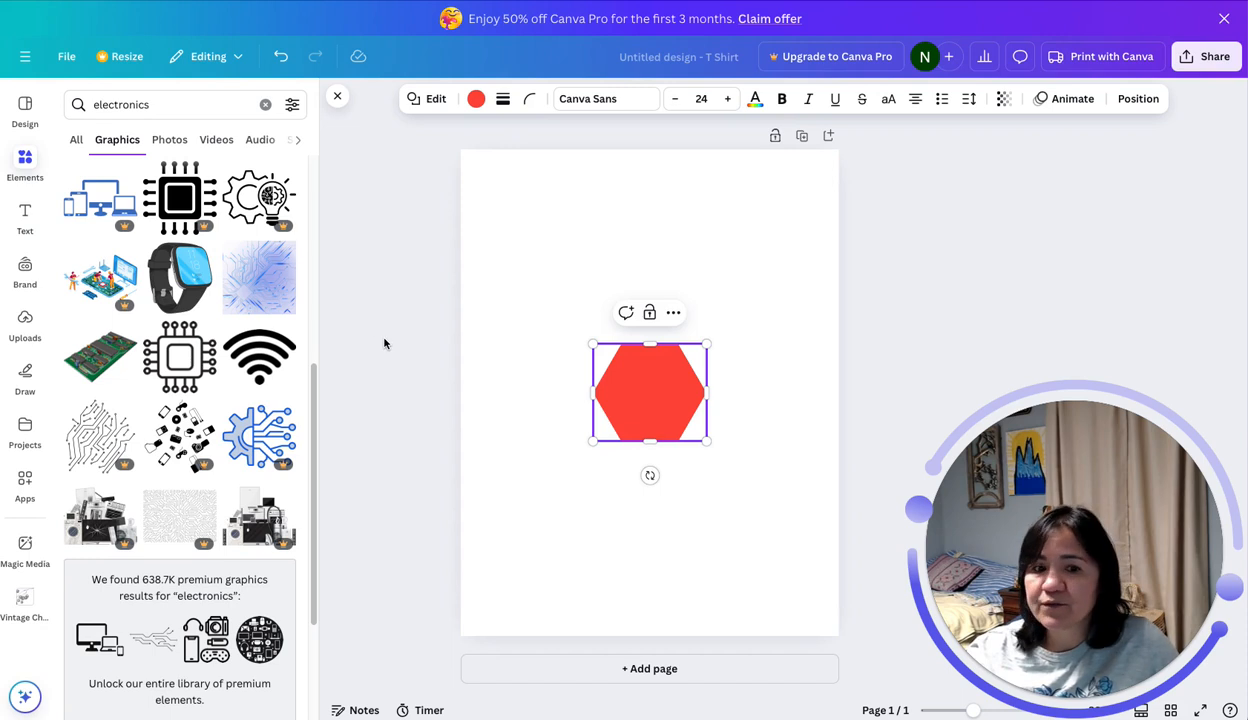
scroll(290, 315, "up", 1)
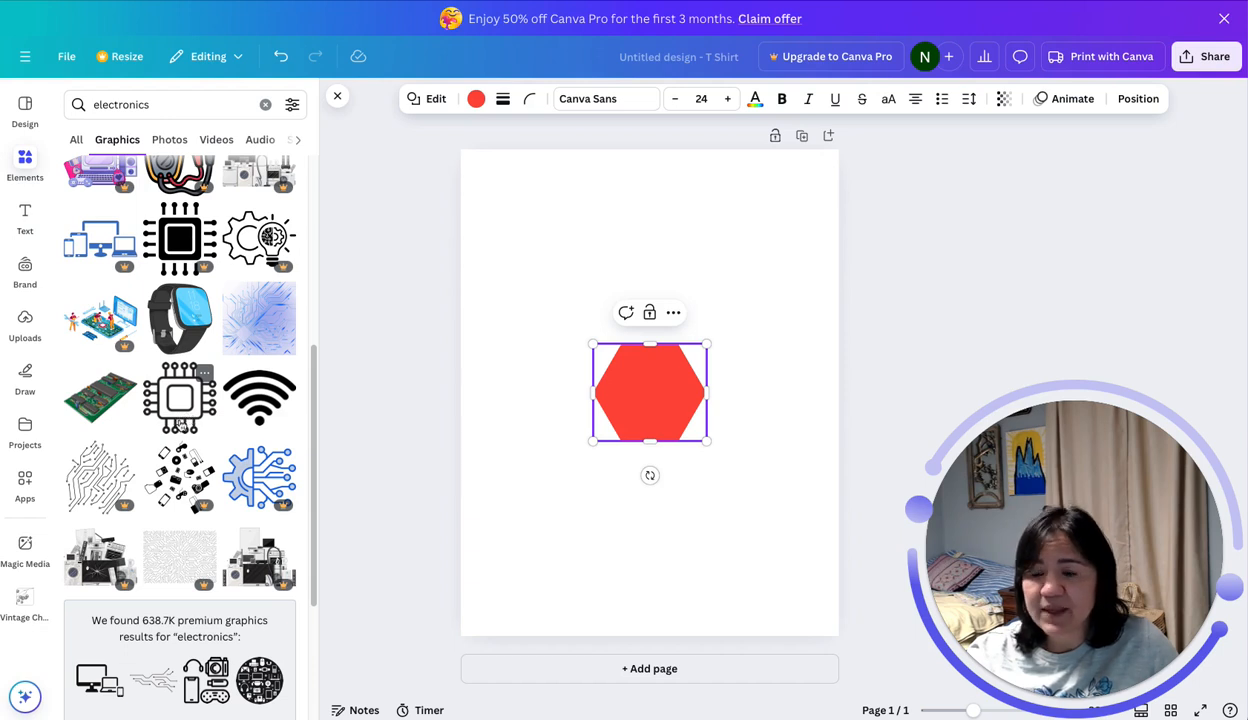
Try the outlined microchip graphic over the red hexagon and delete it.
left_click_drag(178, 415, 600, 392)
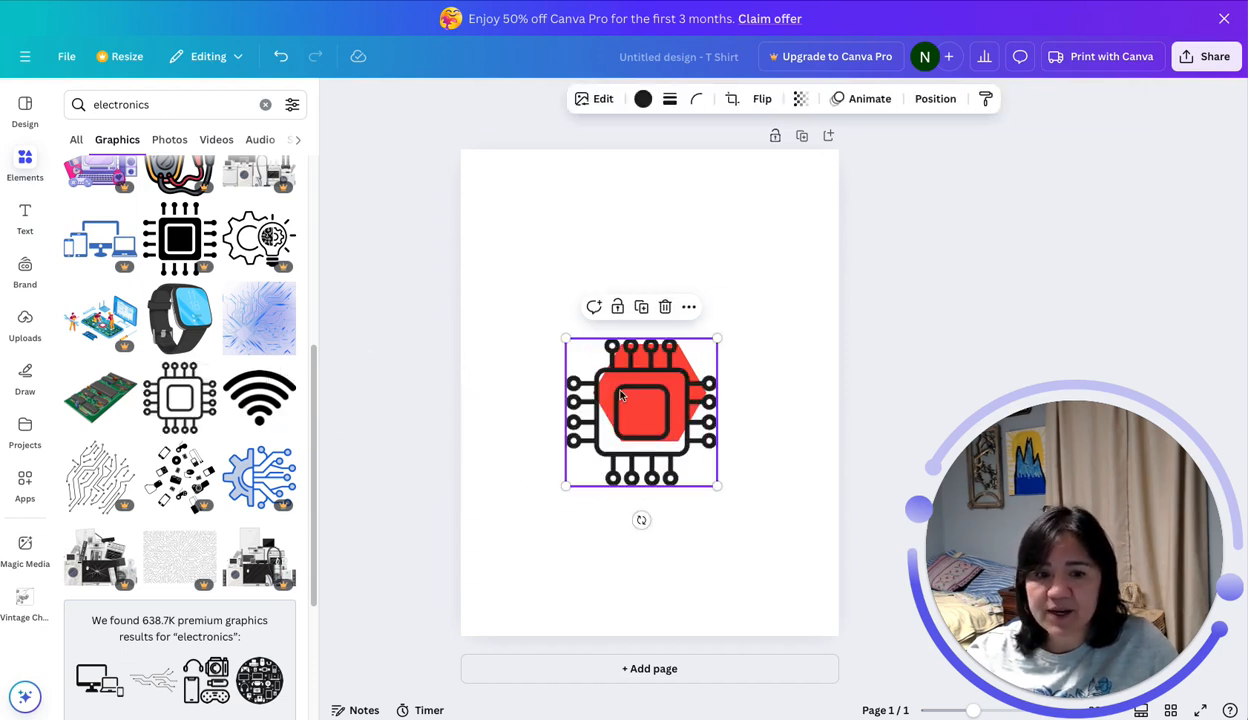
left_click(668, 311)
Shrink the red hexagon to about three quarters of its size and move it slightly above and left of the page centre.
left_click(628, 368)
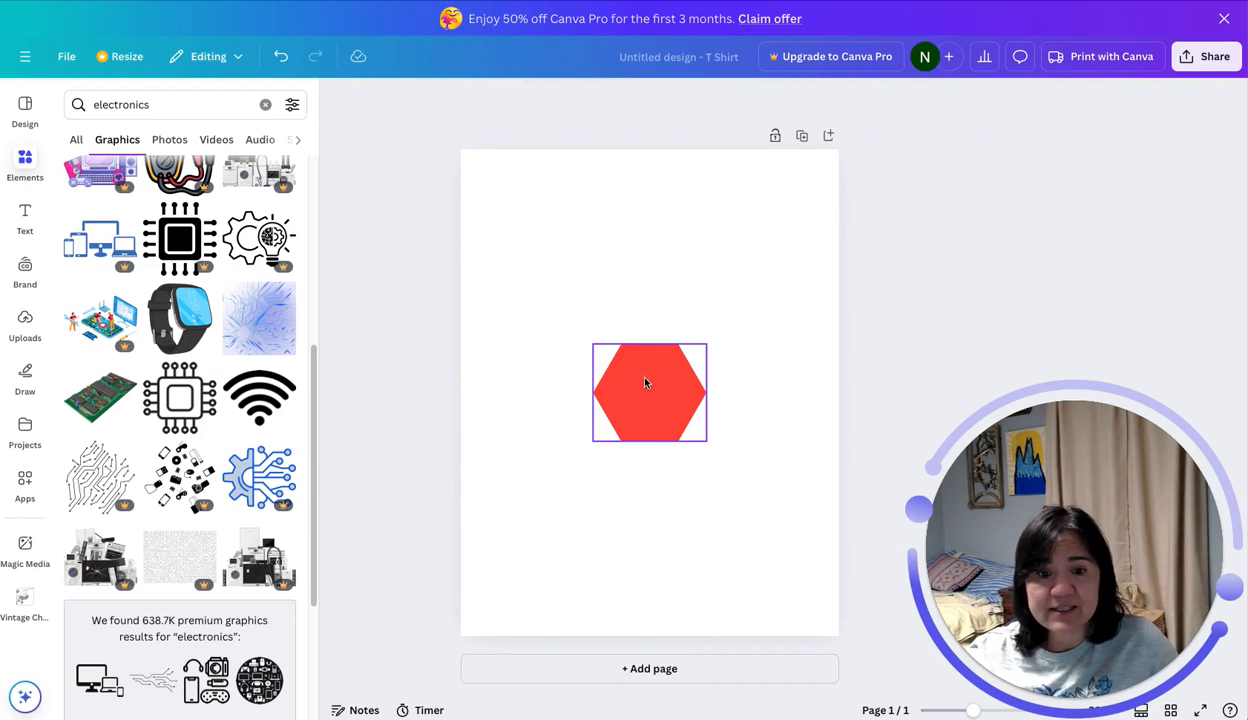
scroll(105, 374, "down", 5)
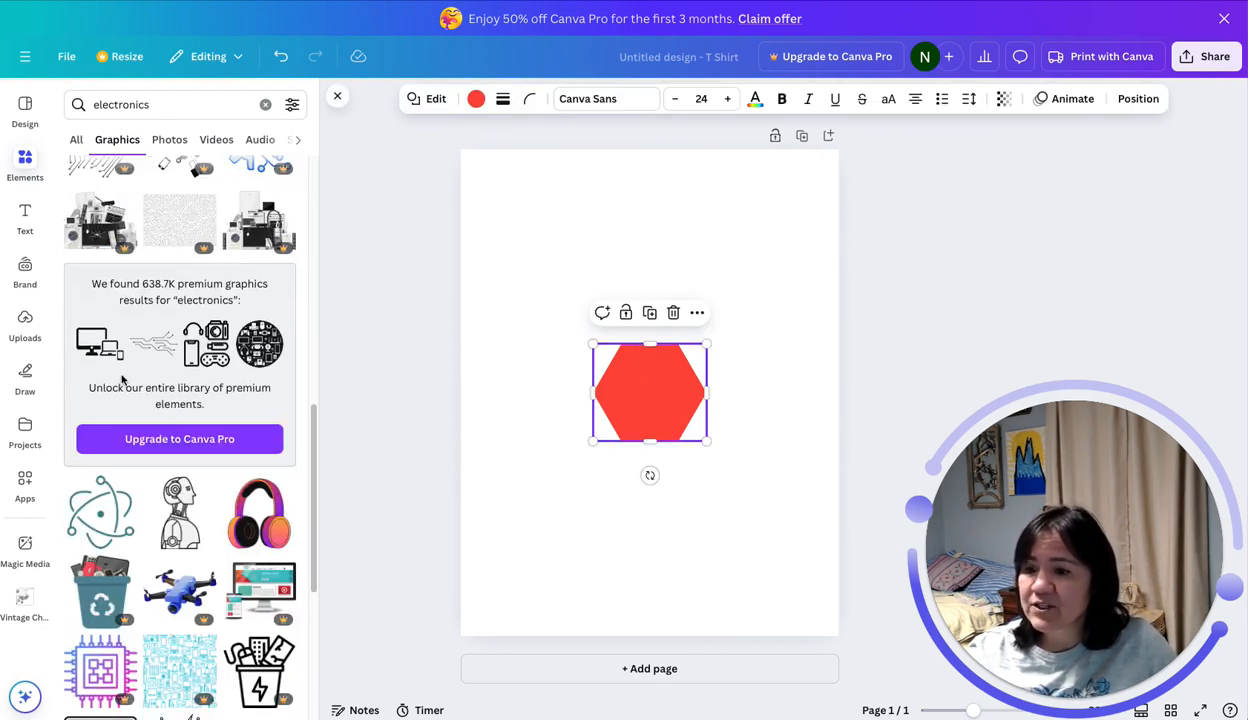
scroll(172, 457, "down", 1)
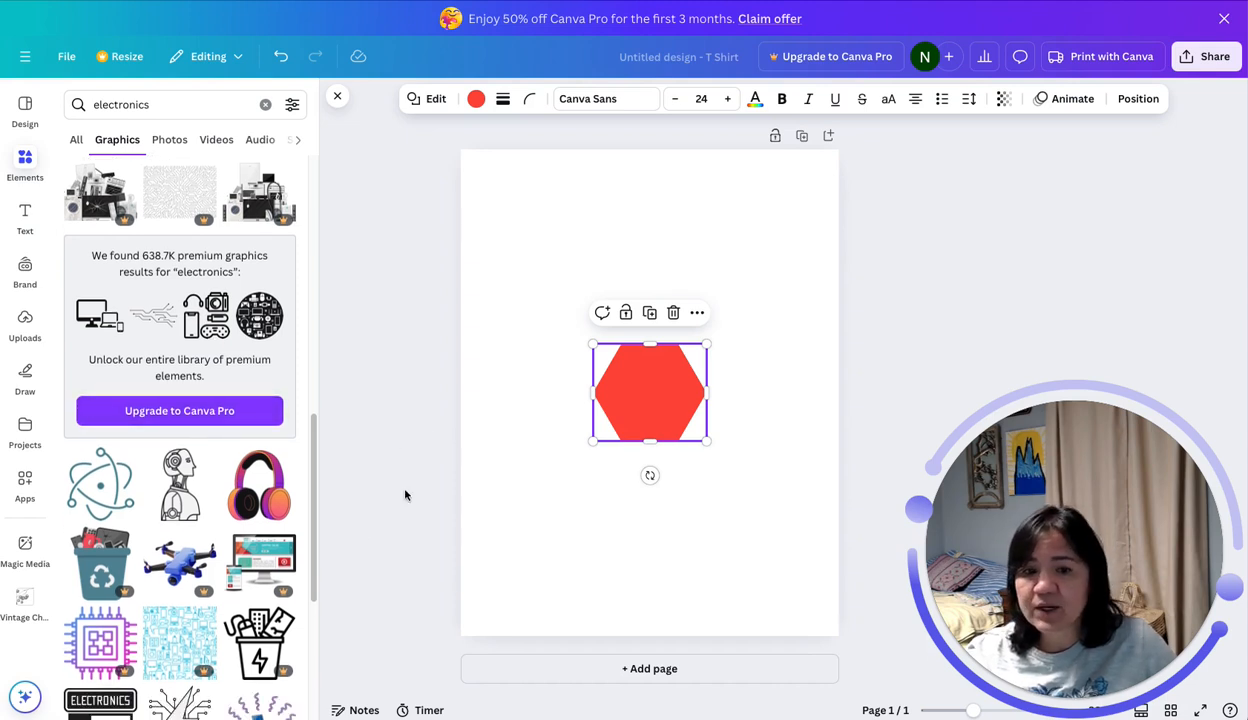
left_click_drag(593, 343, 624, 370)
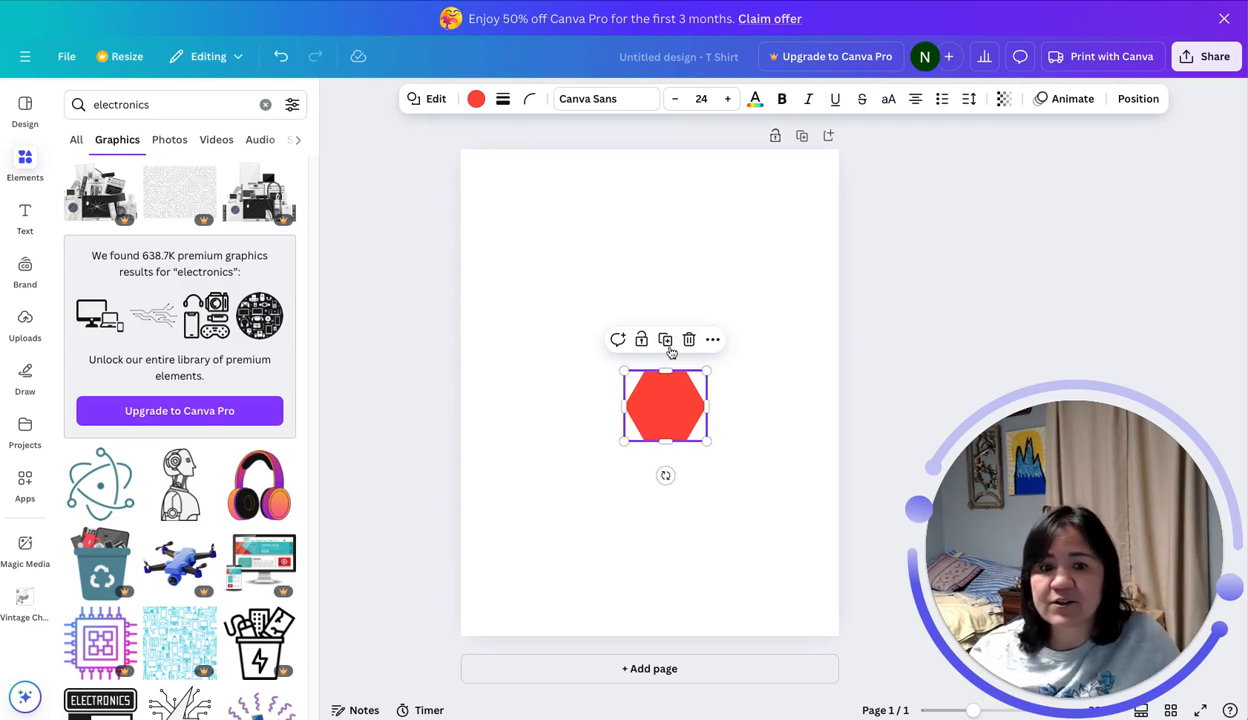
left_click_drag(655, 410, 623, 372)
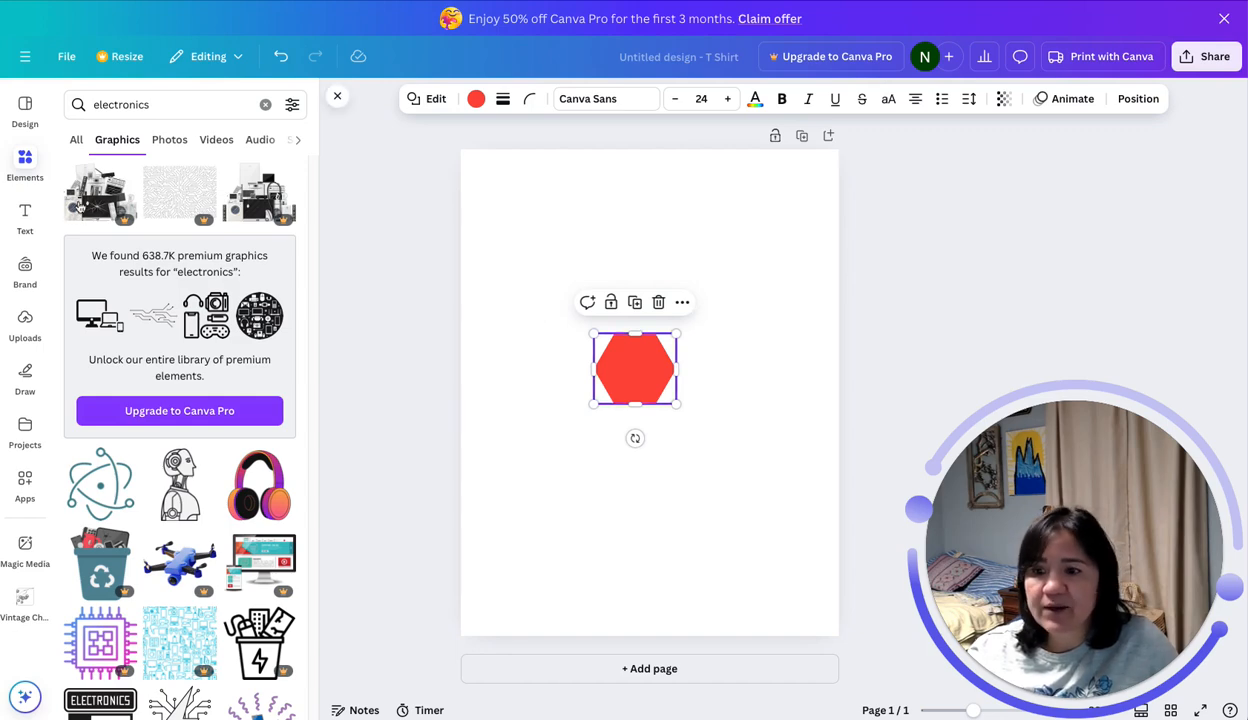
Add the outlined microchip graphic, shrink it to about half the hexagon's width and centre it on the hexagon.
scroll(110, 260, "up", 4)
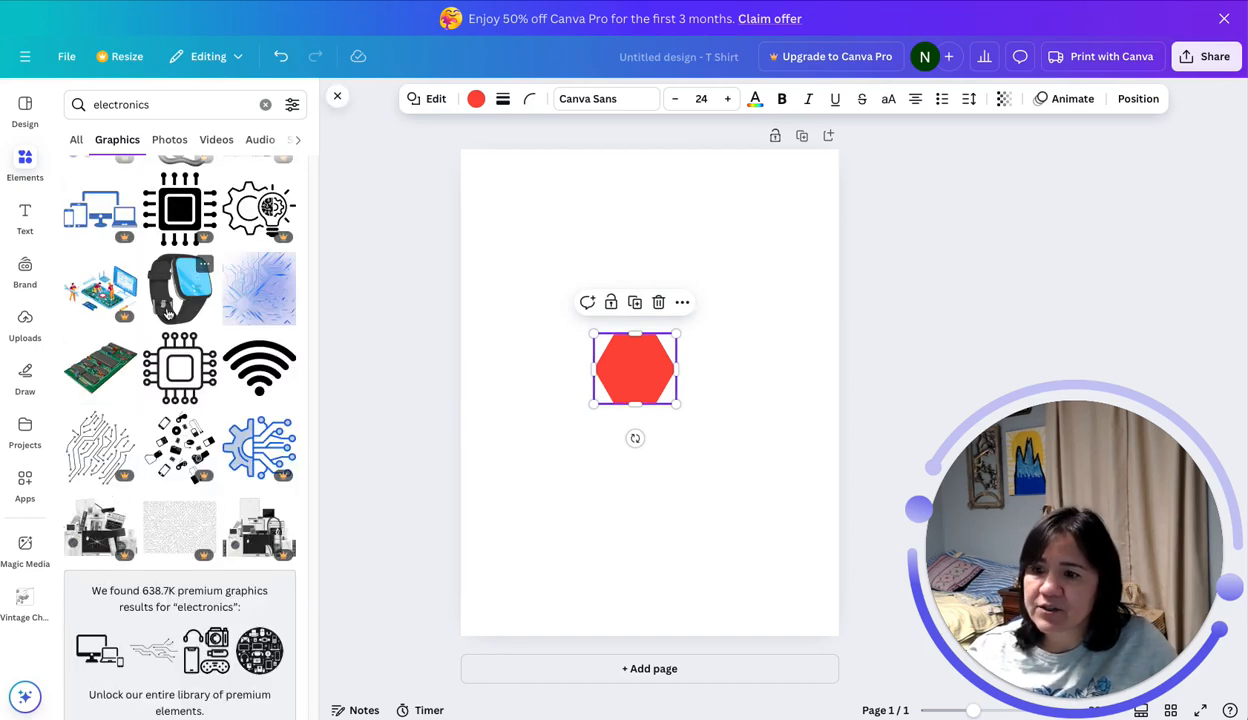
left_click_drag(183, 363, 630, 402)
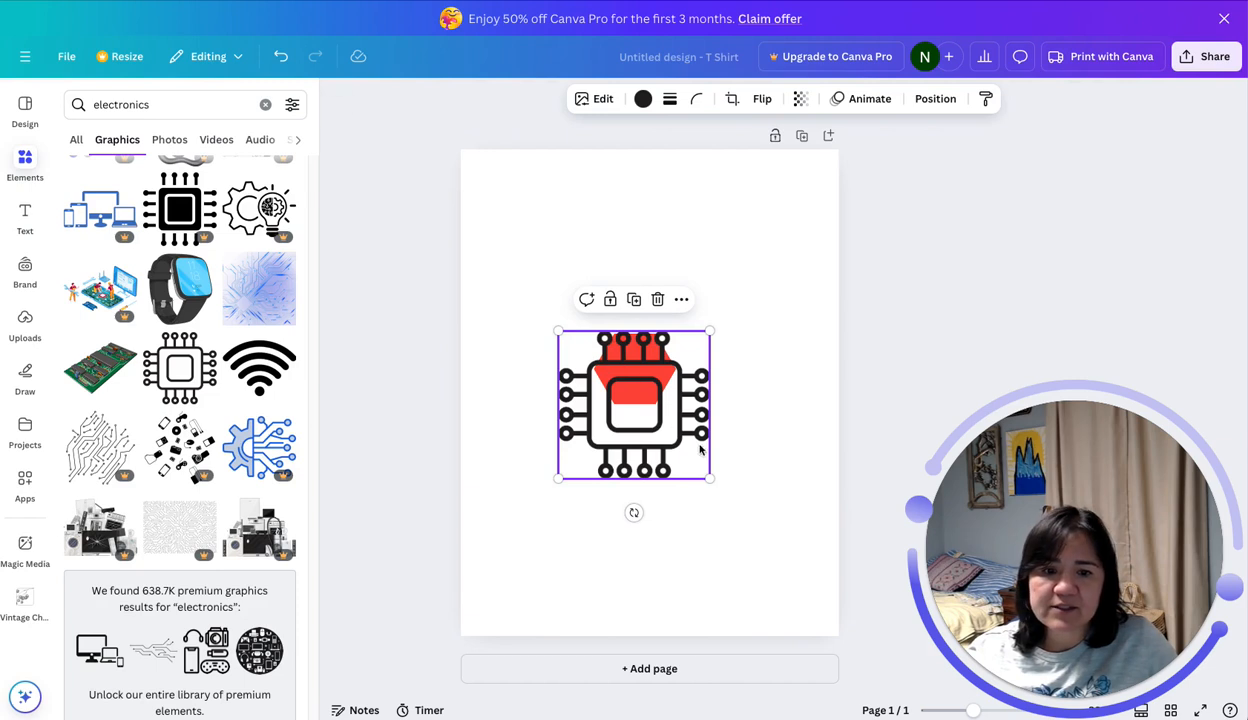
left_click_drag(707, 480, 647, 378)
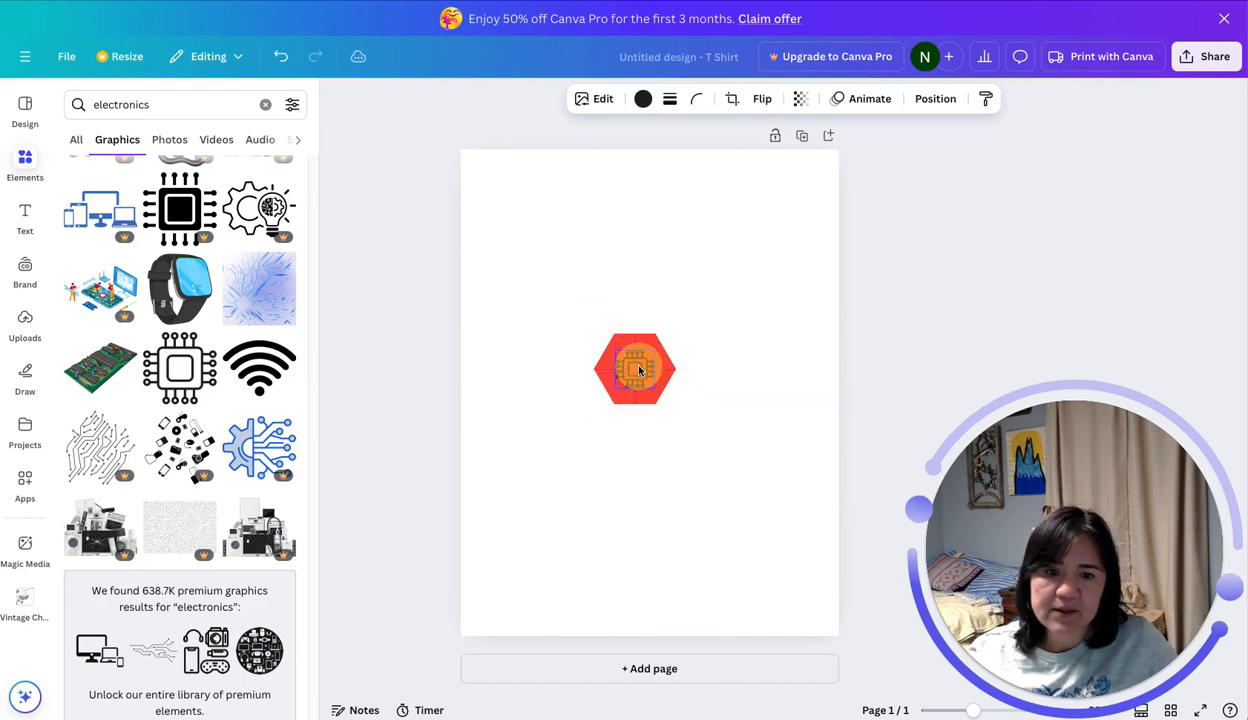
Search the elements for "crane" and place a black tower crane so its hook meets the top of the hexagon.
left_click(265, 104)
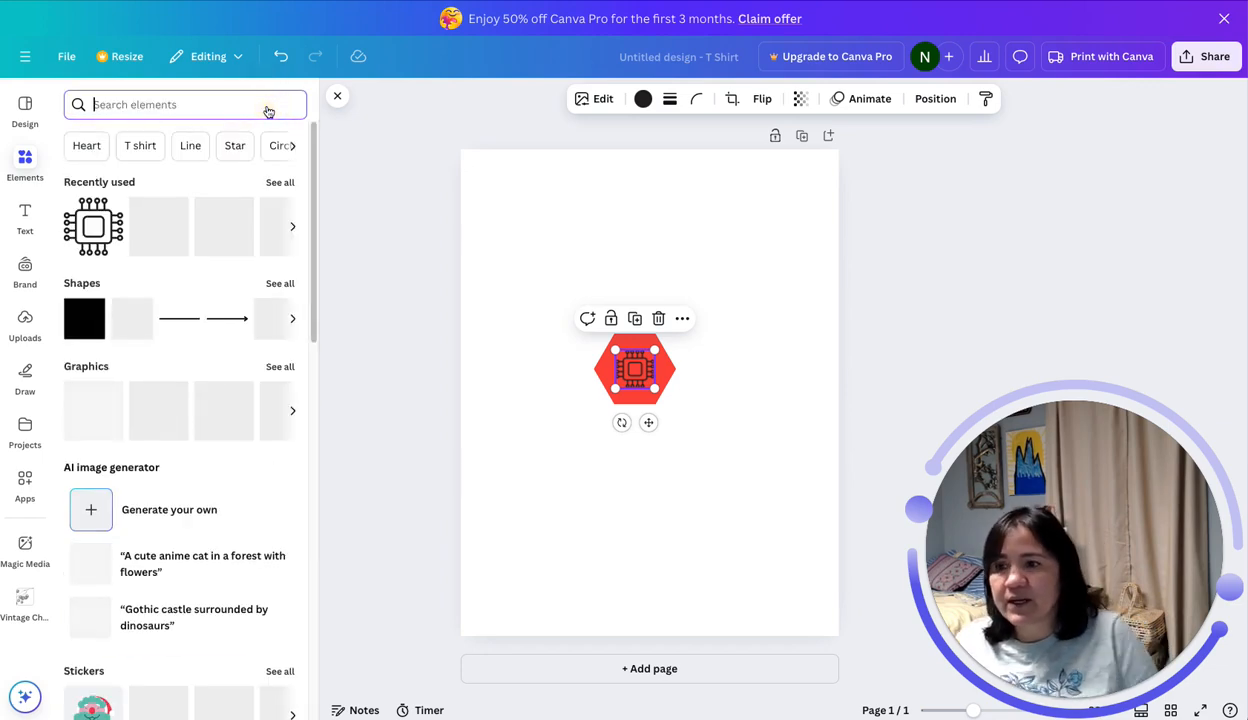
type("cran")
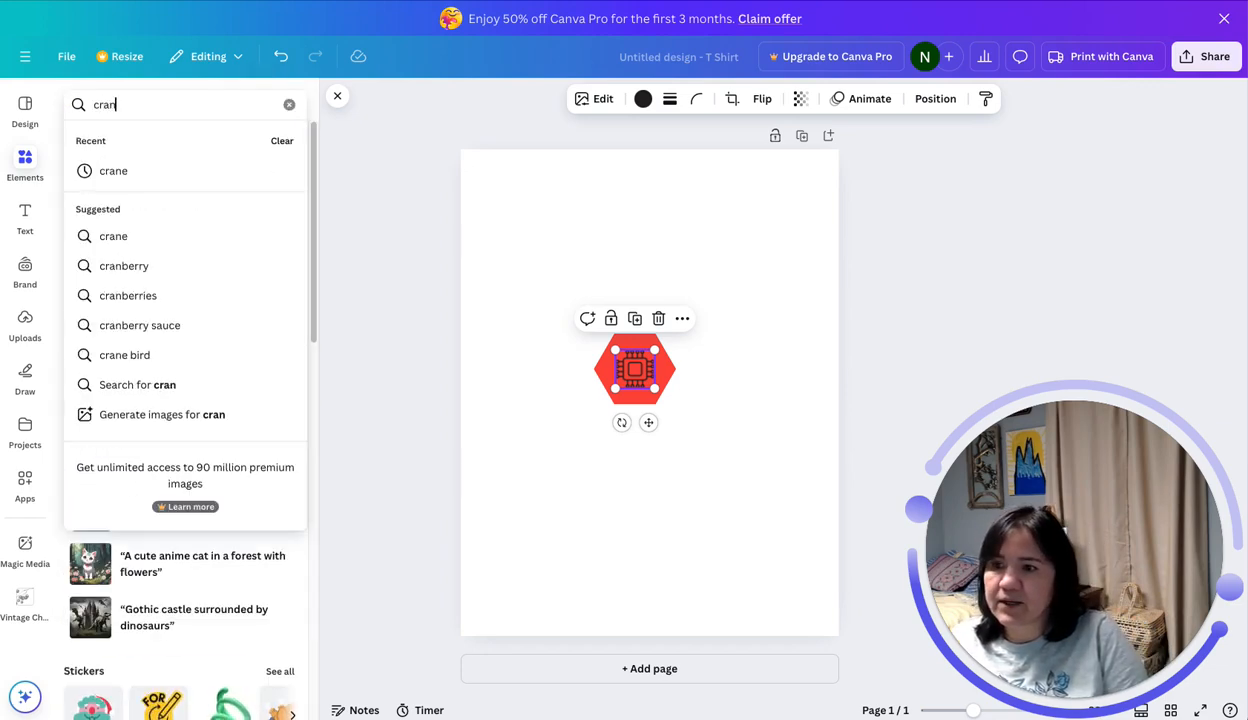
type("e")
key("Return")
left_click(218, 260)
left_click_drag(617, 382, 534, 305)
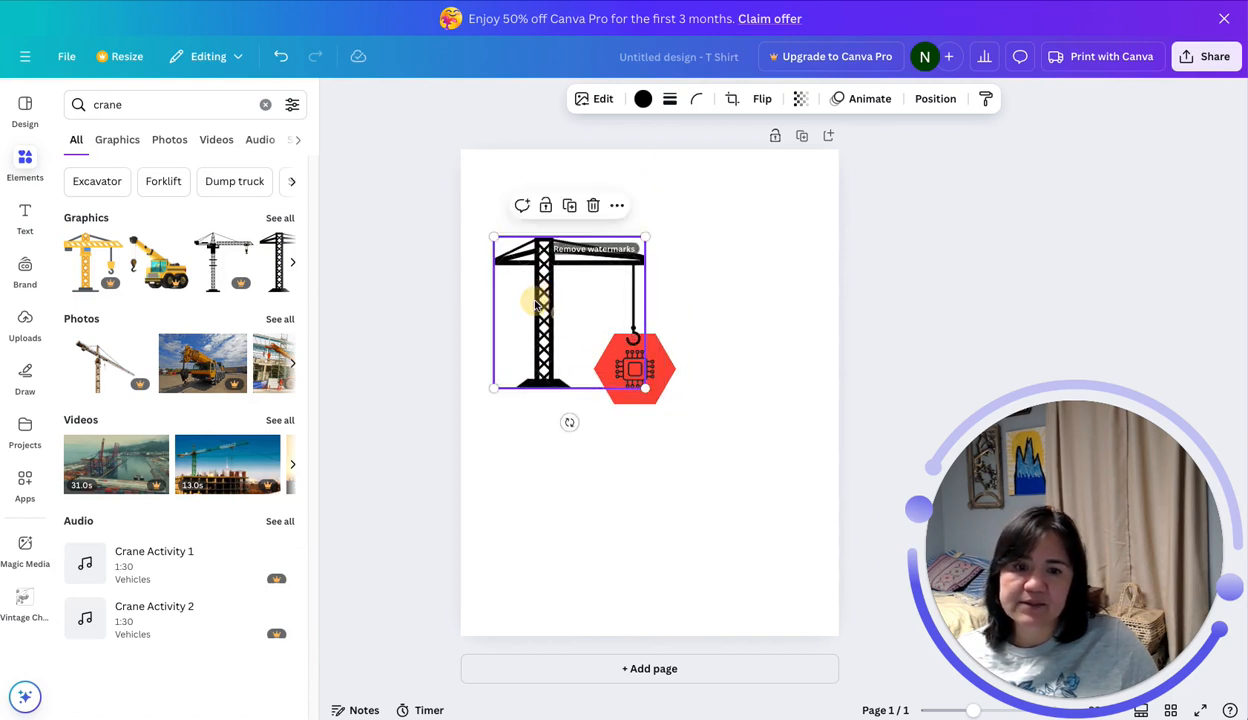
Select the crane, hexagon and microchip together and group them.
left_click(767, 400)
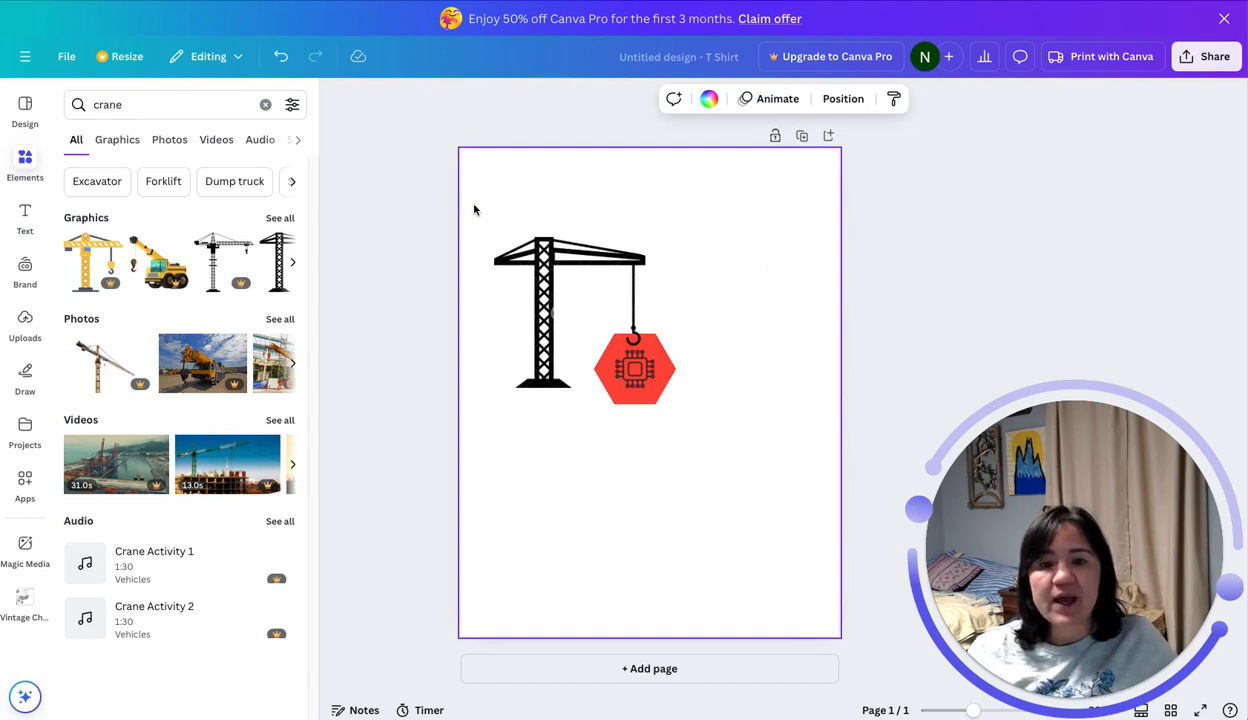
left_click_drag(466, 203, 697, 489)
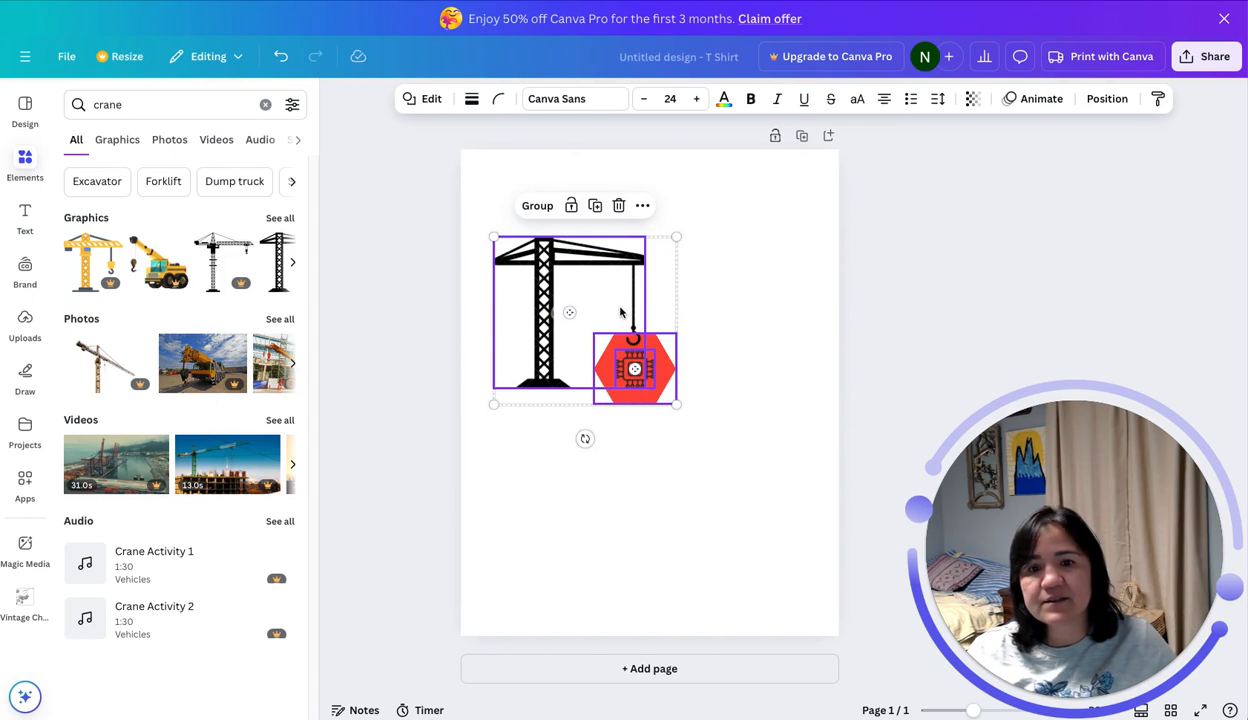
left_click(537, 207)
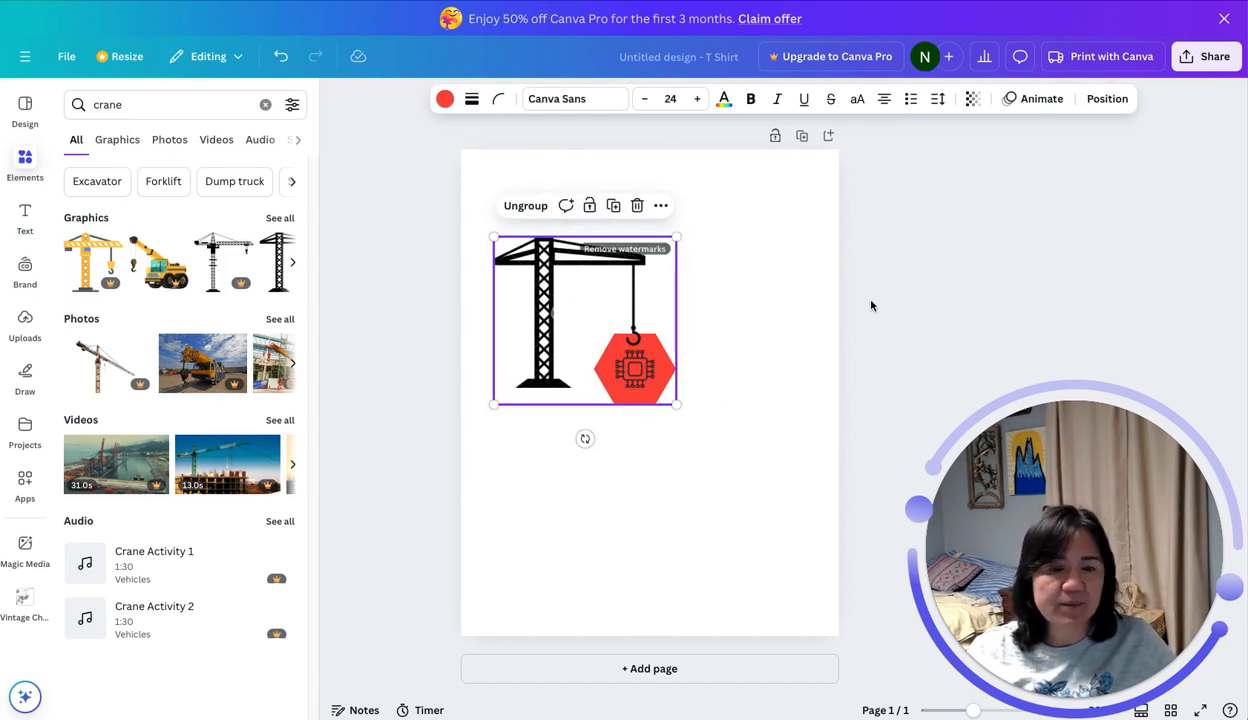
Replace the elements search term with "tshirt" and run the search.
left_click(173, 105)
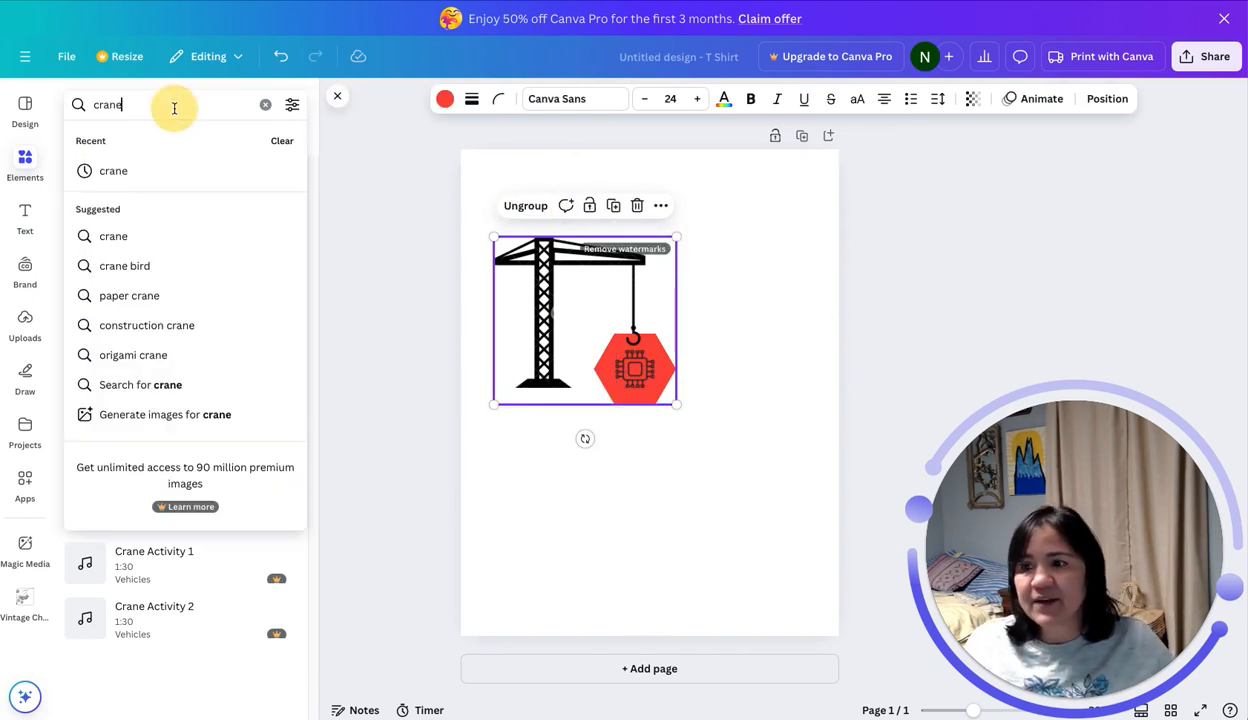
key("BackSpace")
key("BackSpace")
key("BackSpace")
key("BackSpace")
key("BackSpace")
type("ts")
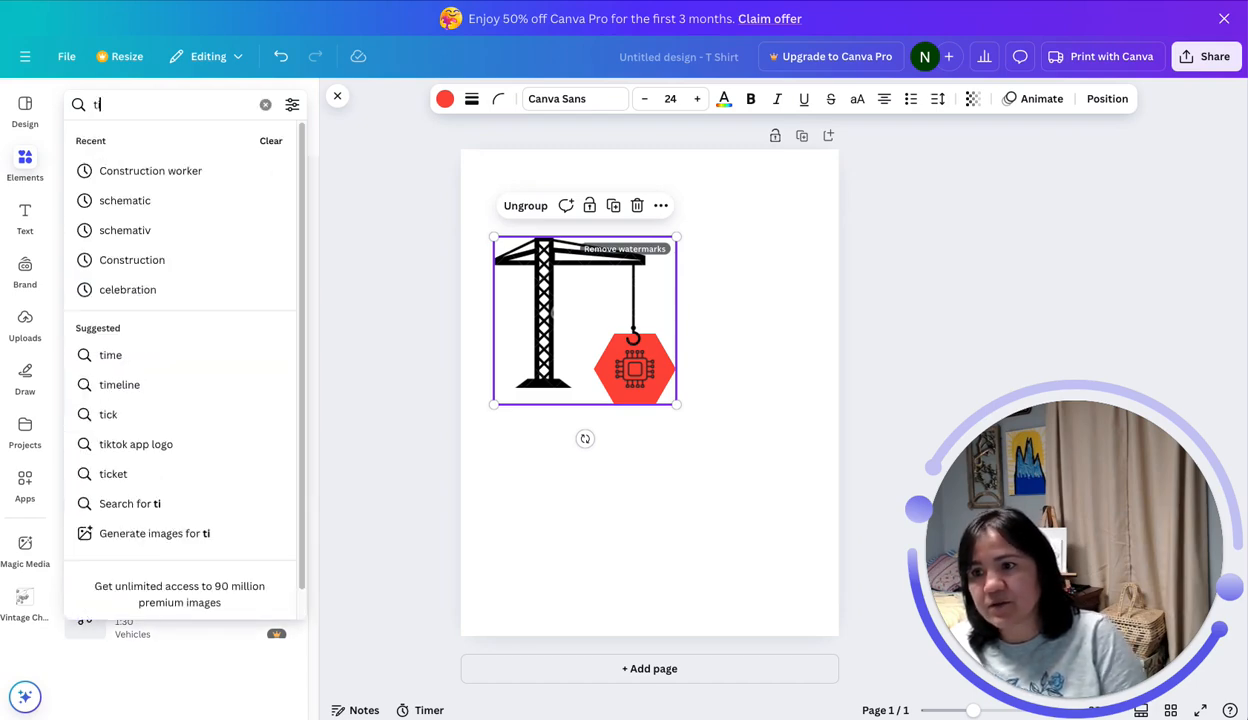
type("hirt")
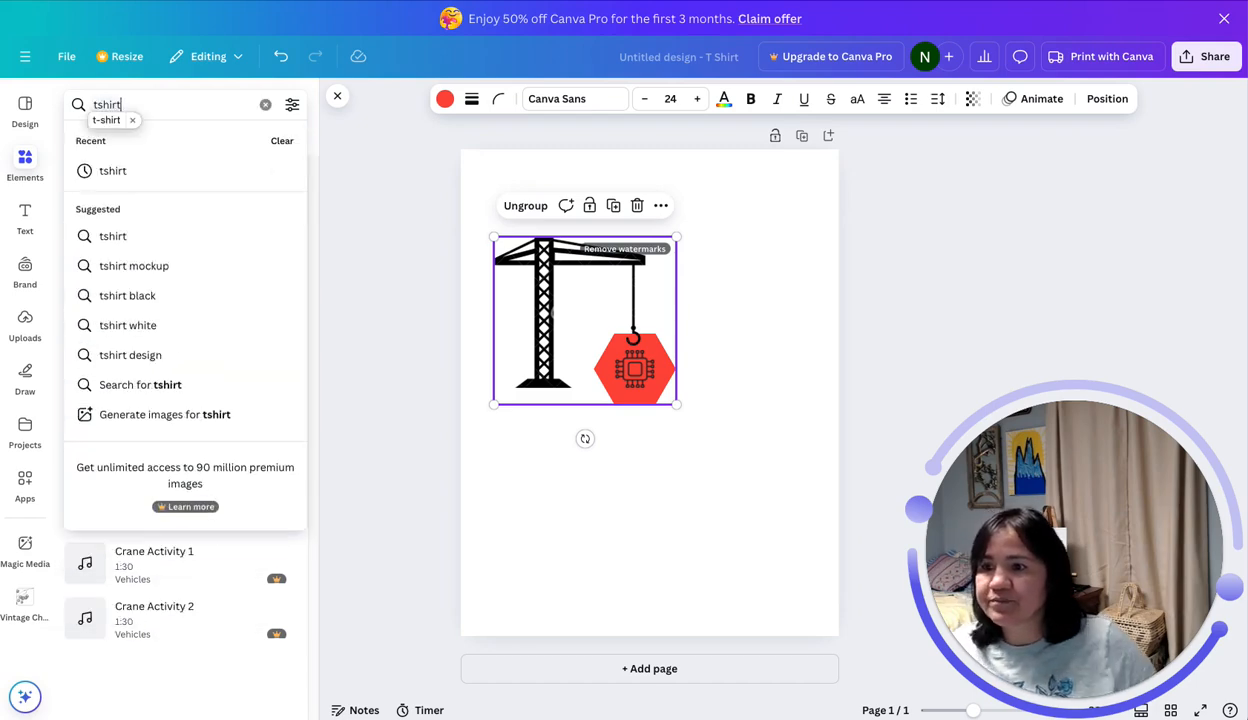
key("Return")
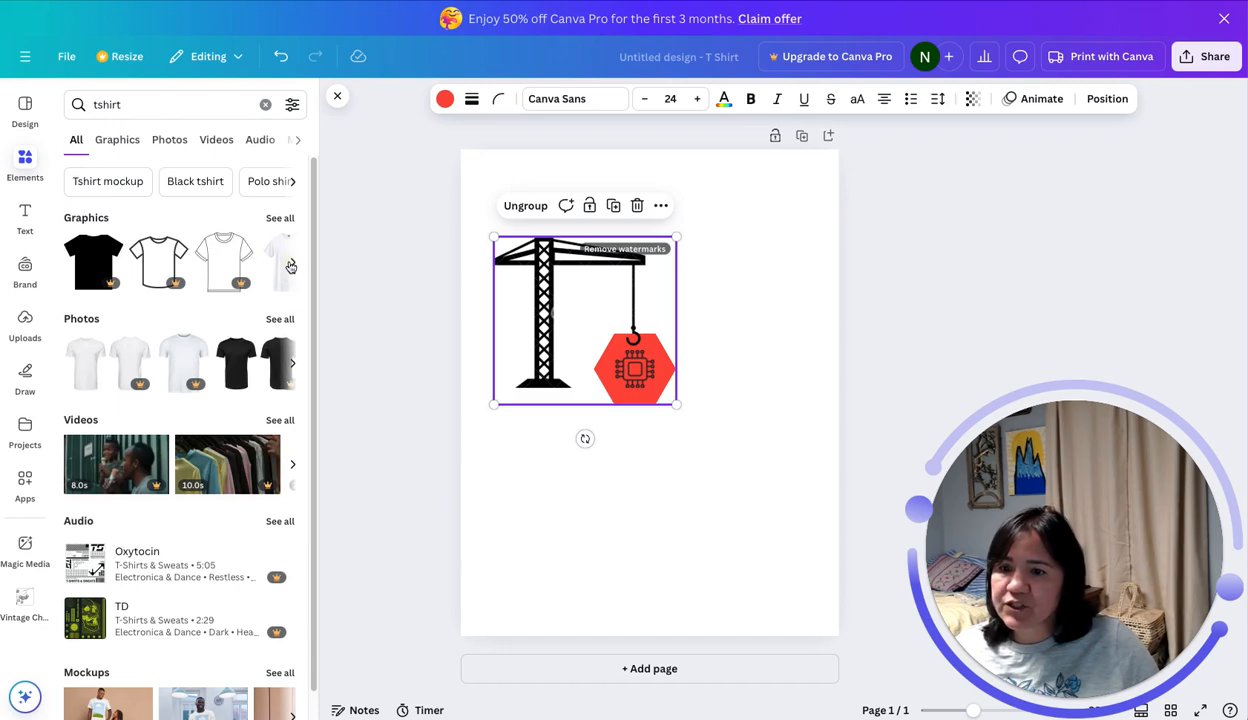
Add the white T-shirt photo showing front and back views to the lower half of the page.
left_click(291, 263)
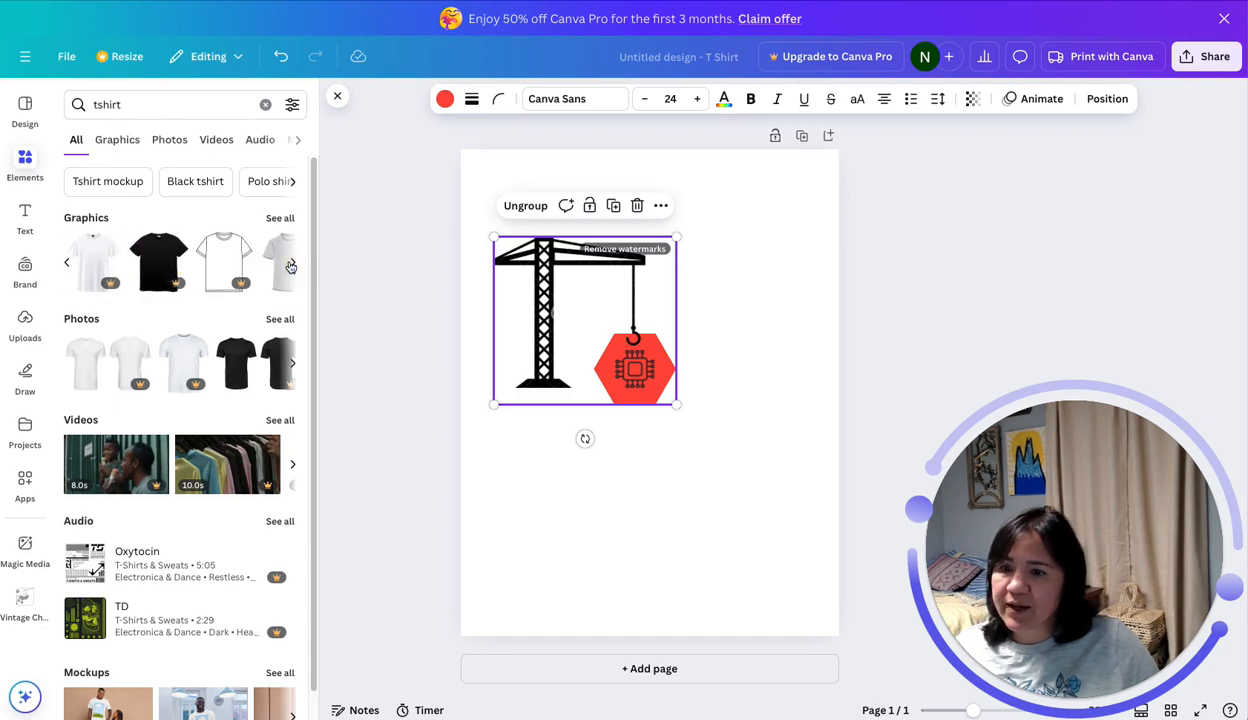
left_click(95, 360)
left_click_drag(118, 362, 518, 415)
Move the grouped crane logo onto the white T-shirt photo and bring it to the front.
left_click(566, 250)
left_click_drag(566, 250, 593, 209)
right_click(577, 253)
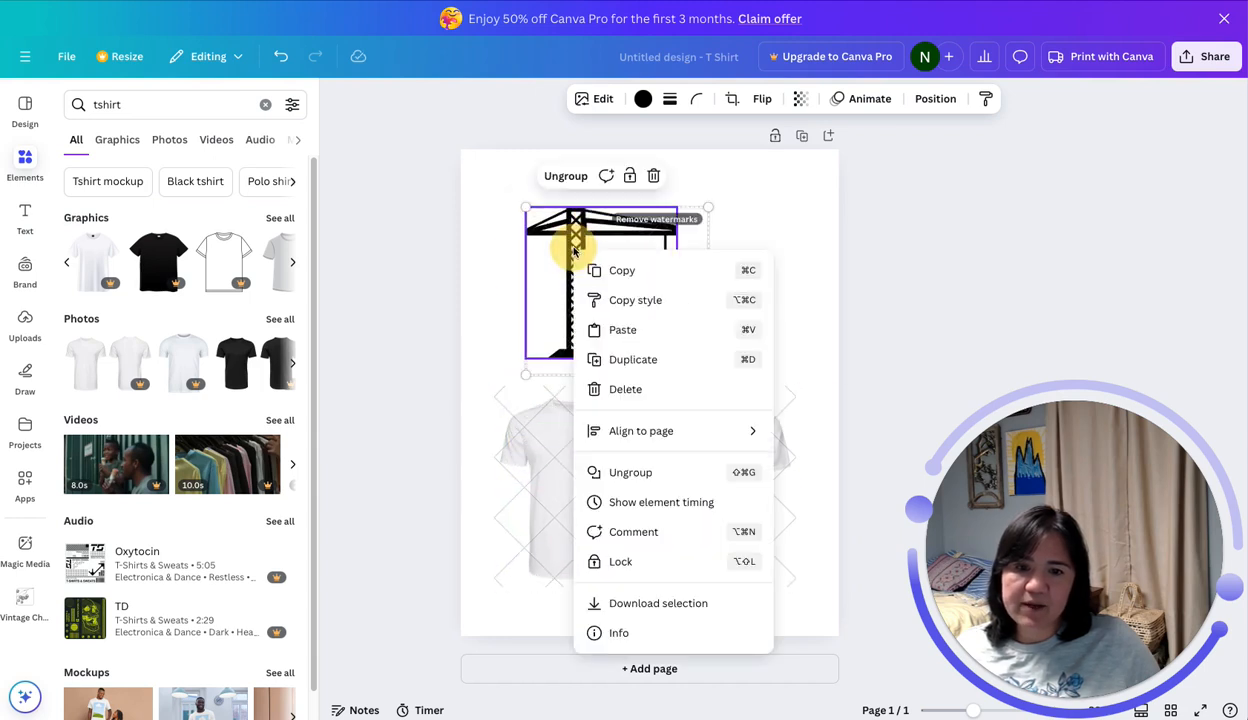
mouse_move(655, 438)
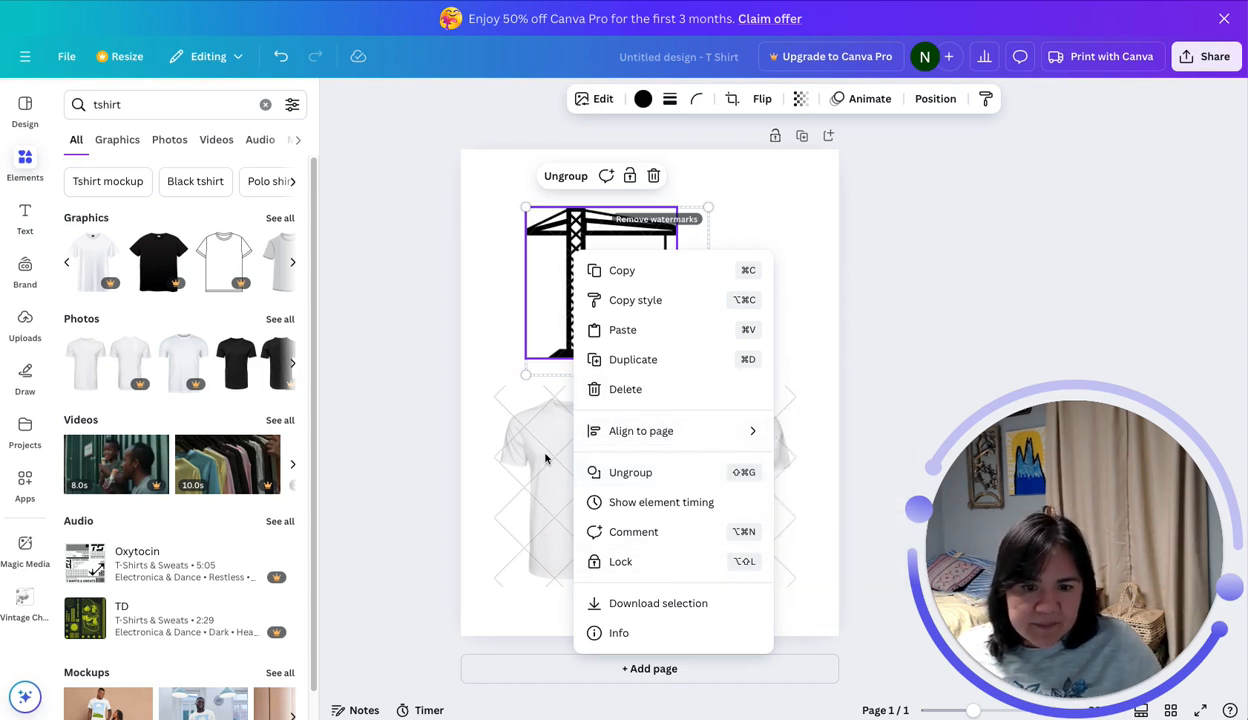
left_click(548, 301)
left_click_drag(548, 301, 581, 497)
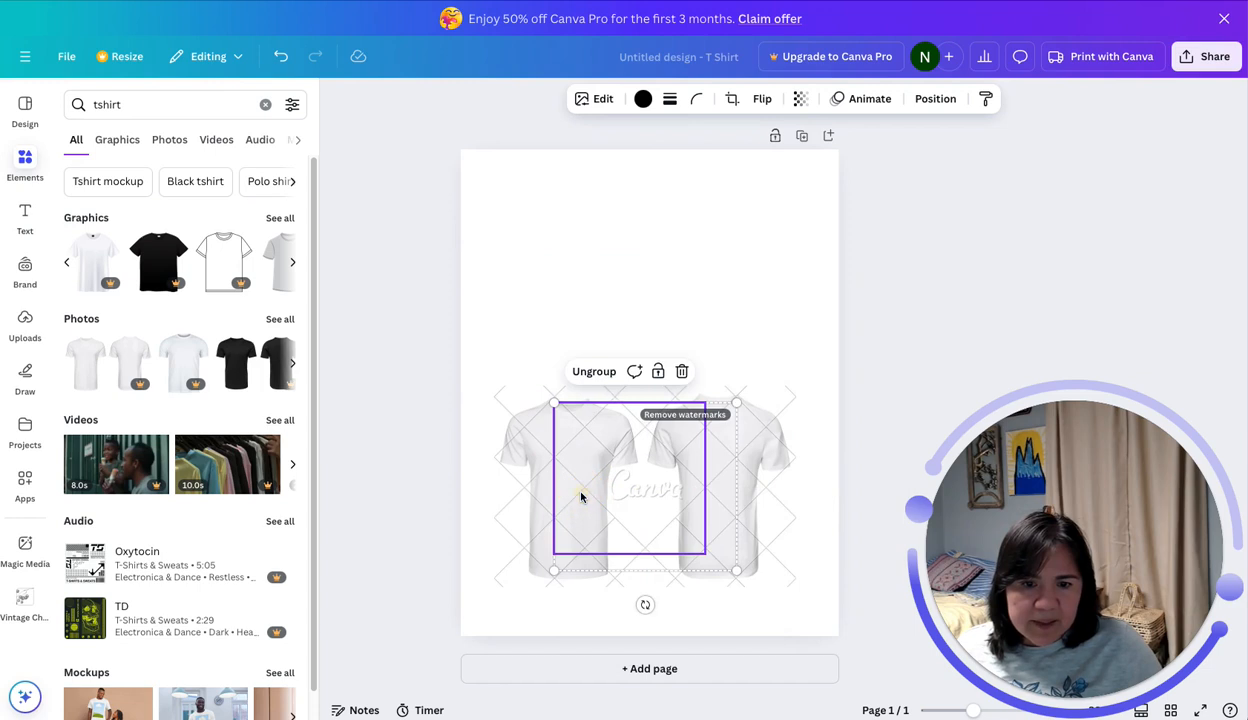
right_click(581, 497)
mouse_move(627, 467)
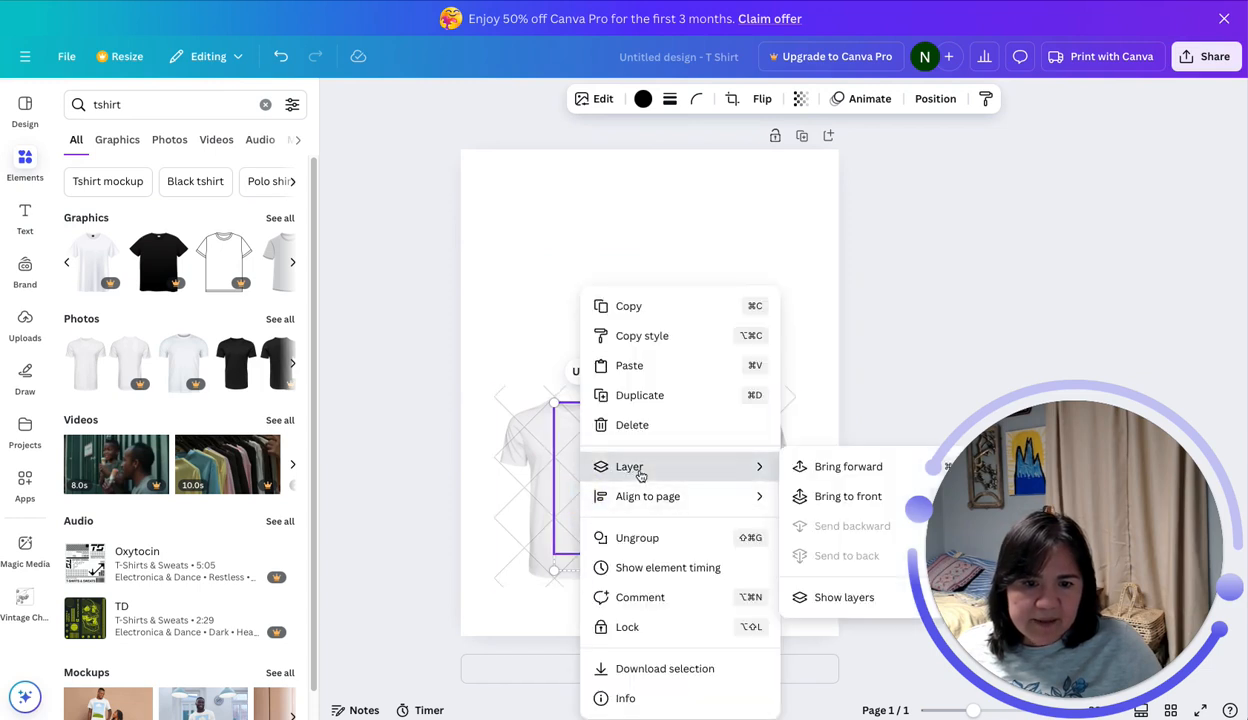
left_click(833, 496)
Shrink the crane logo to about a third of its size and centre it on the chest of the front-view T-shirt.
left_click_drag(730, 557, 569, 484)
left_click(628, 315)
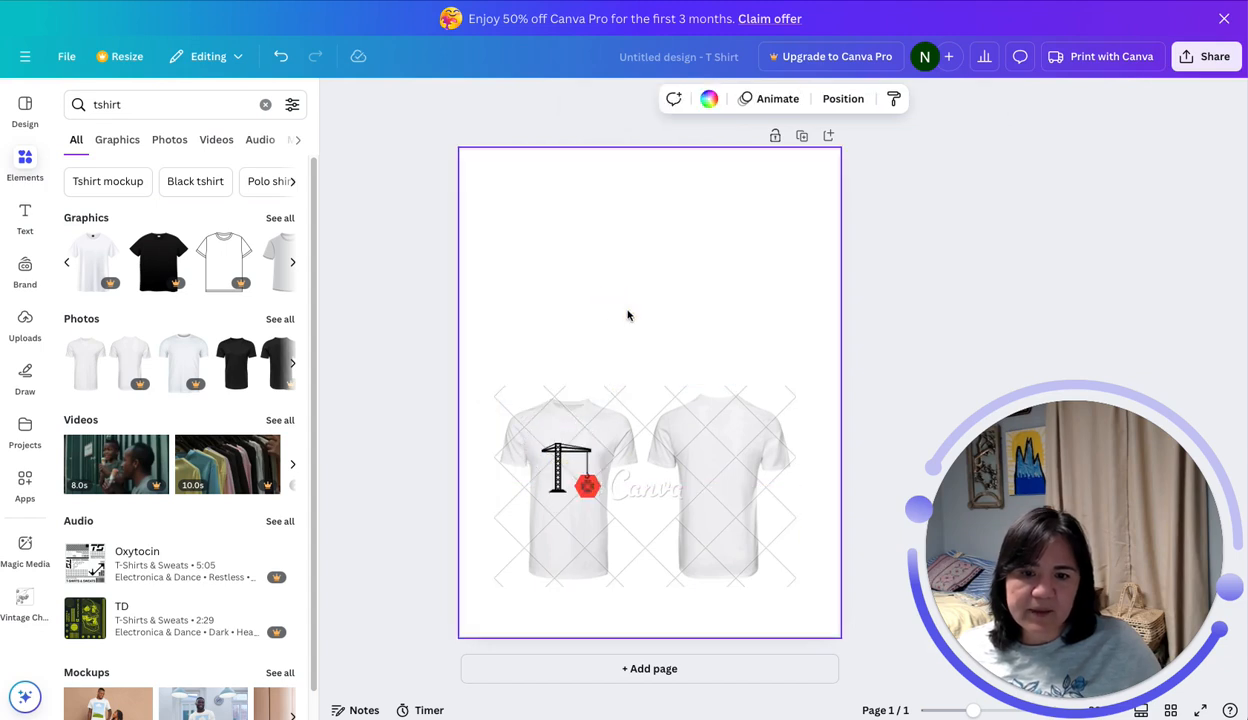
left_click(557, 483)
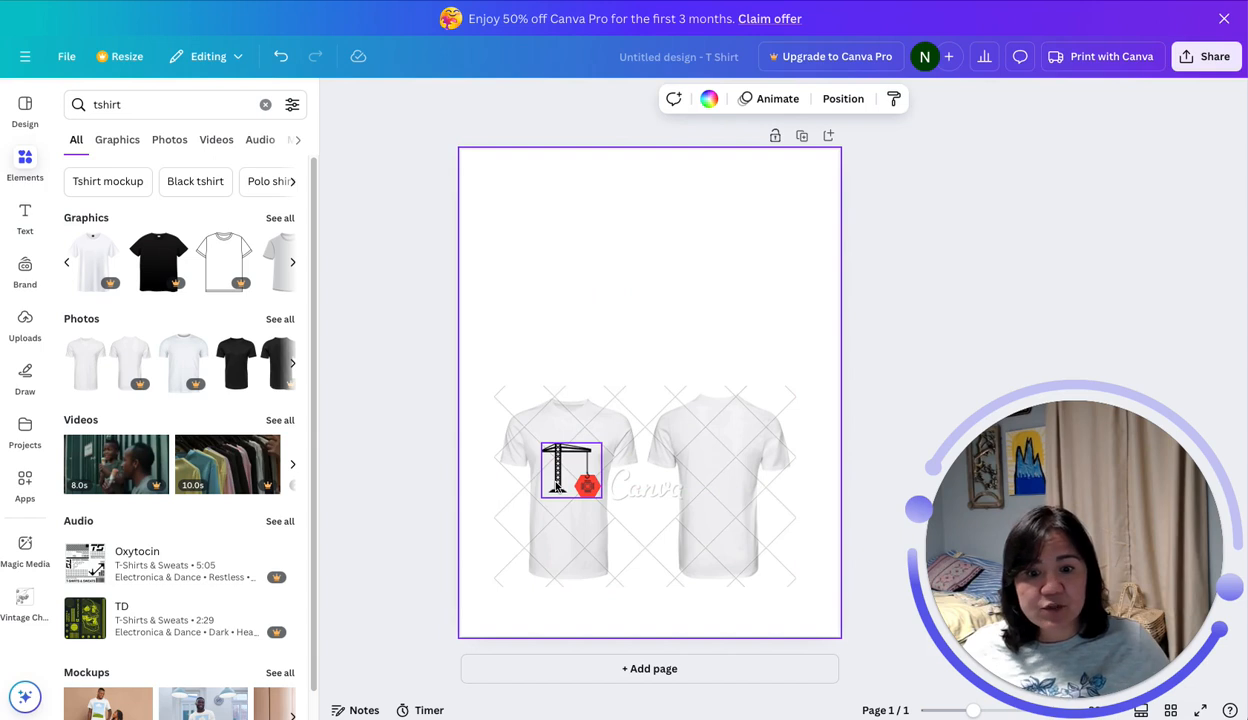
left_click(563, 489)
left_click_drag(563, 489, 560, 488)
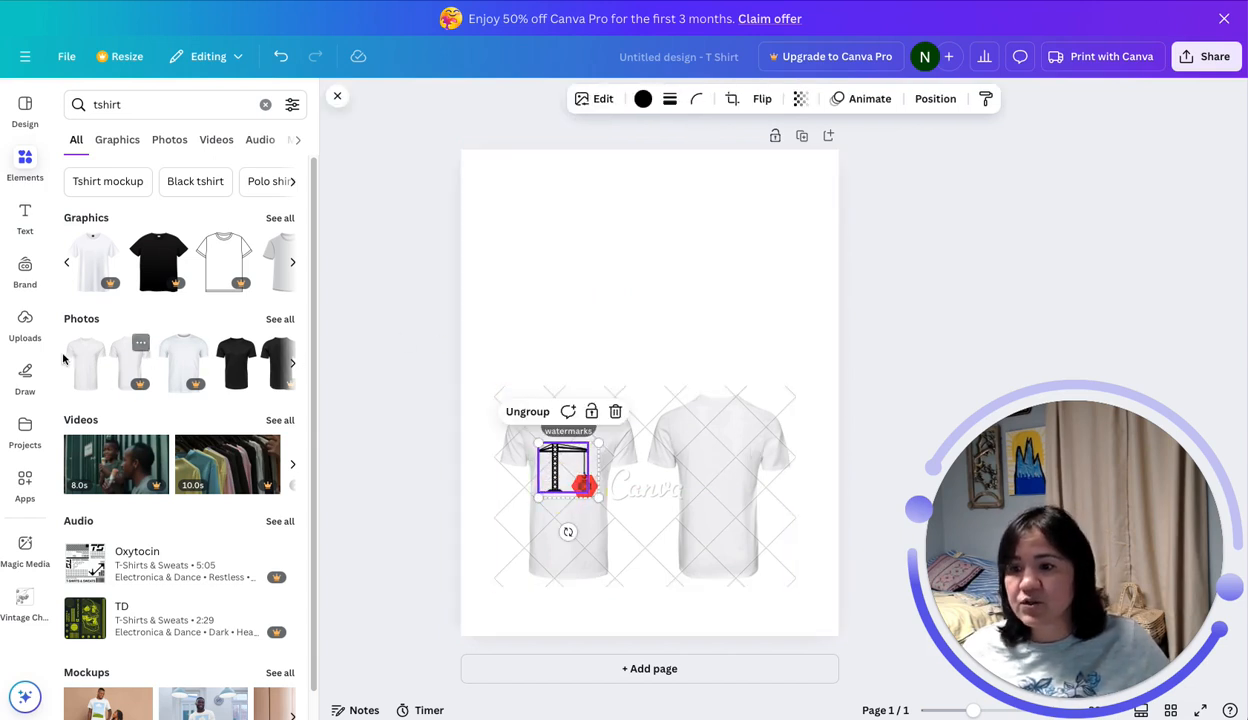
Show all photo results for "tshirt" and browse them for other T-shirt mockup options.
left_click(280, 319)
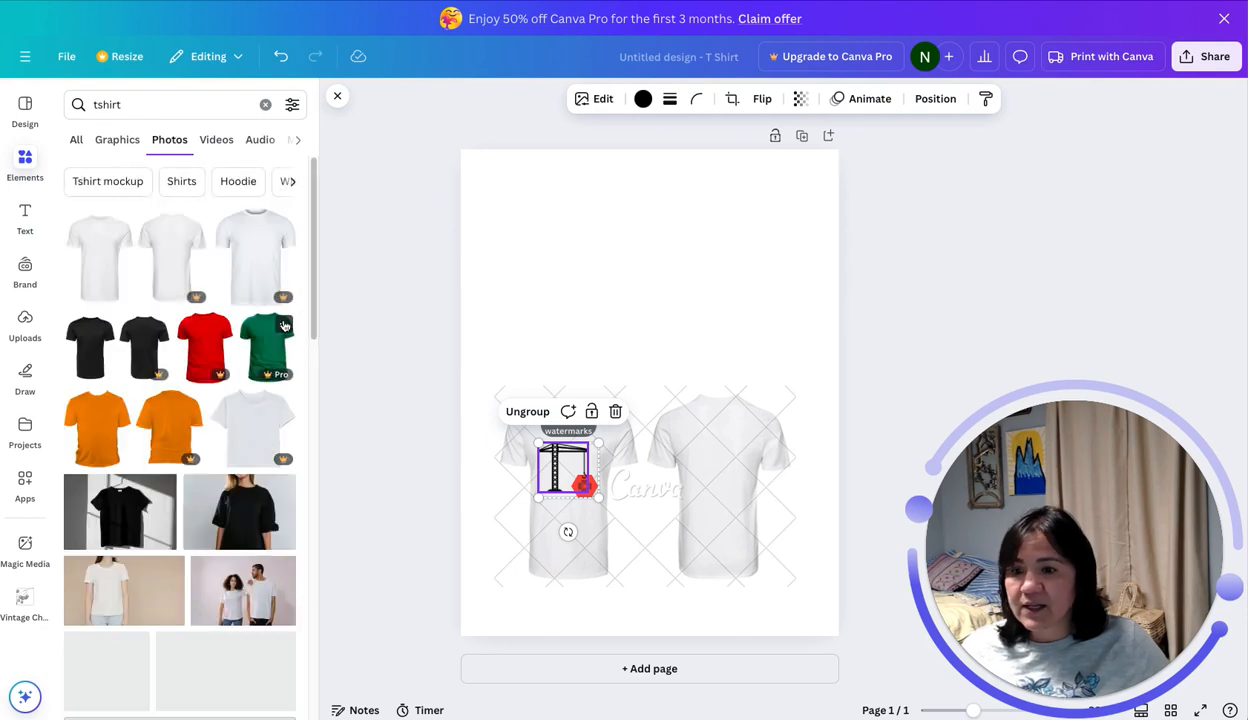
scroll(223, 400, "down", 1)
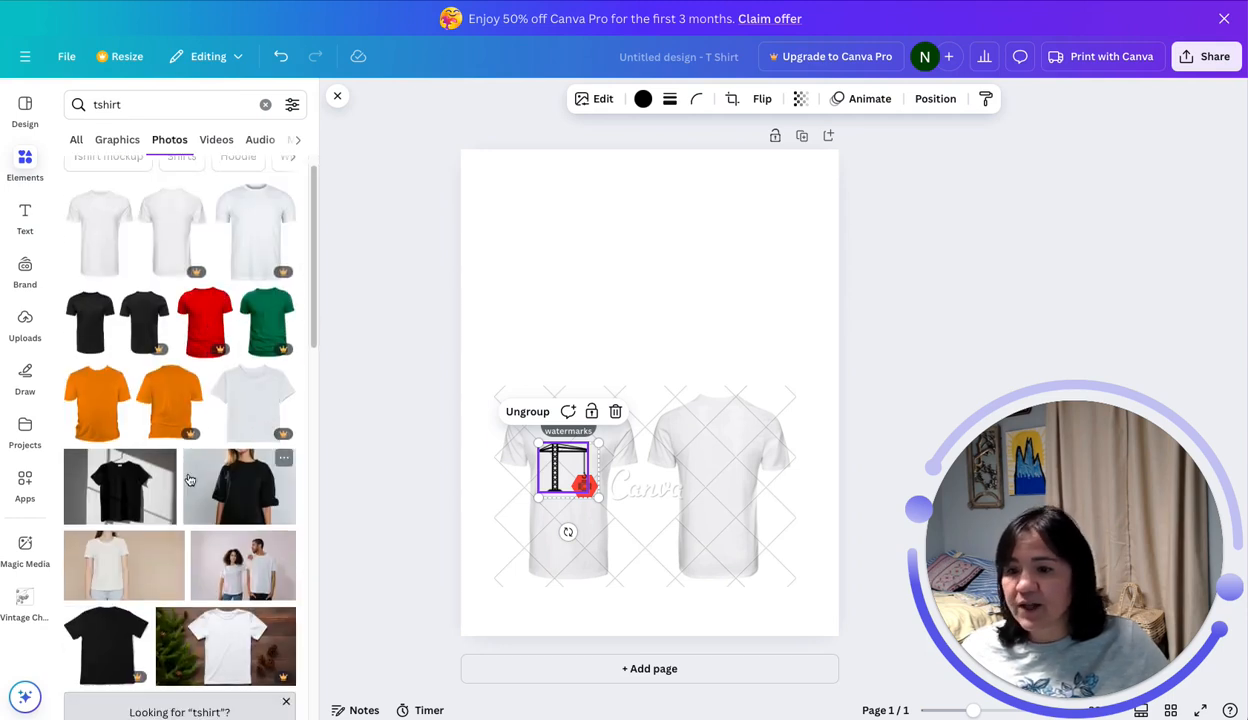
scroll(250, 423, "up", 1)
scroll(250, 380, "down", 4)
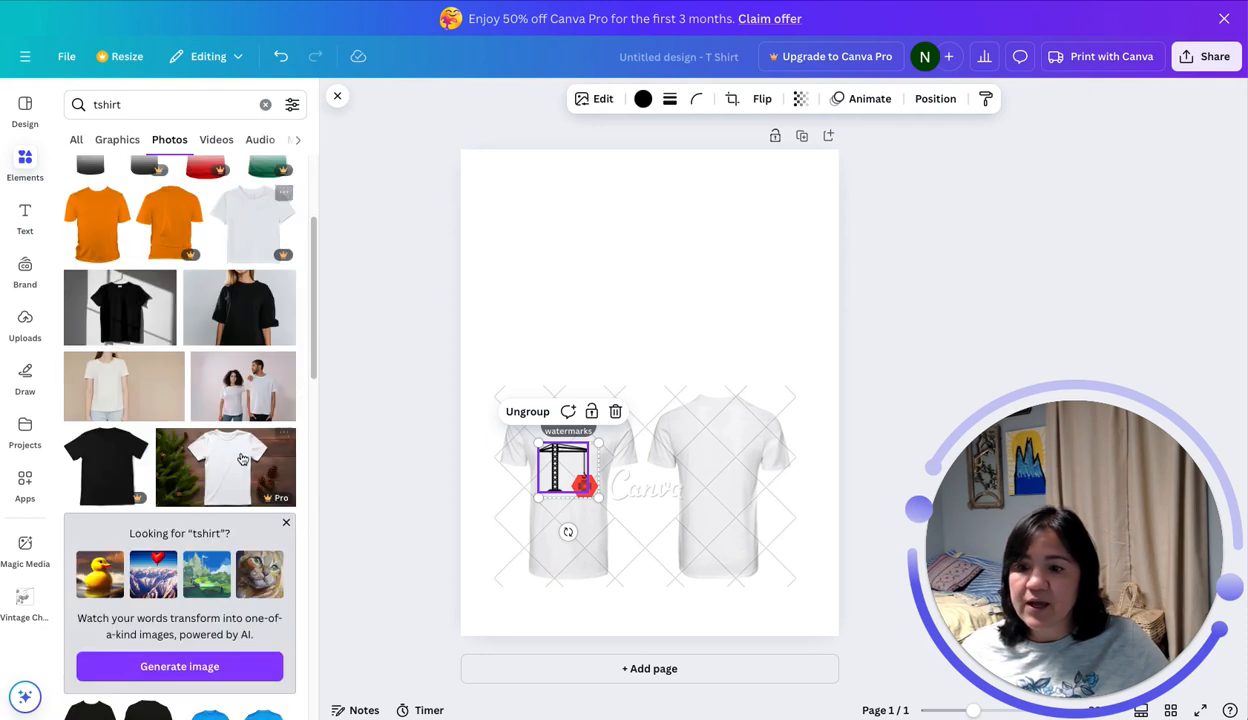